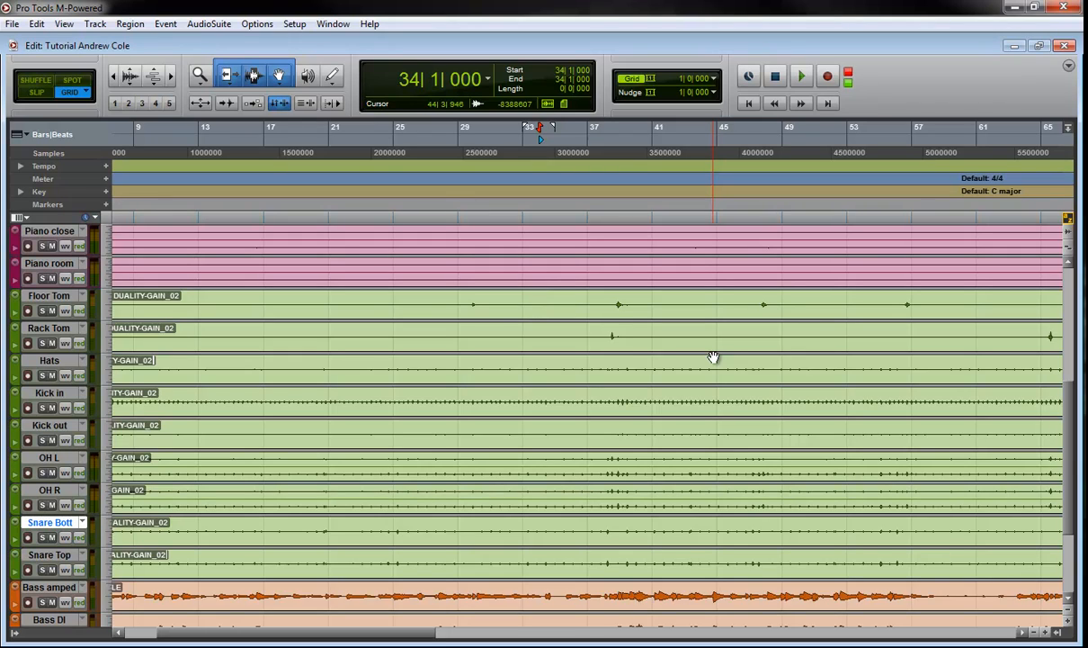
- Play the session from bar 34 and review its tracks in both the Edit and Mix windows, stopping playback at the end
{"action": "key", "text": "space"}
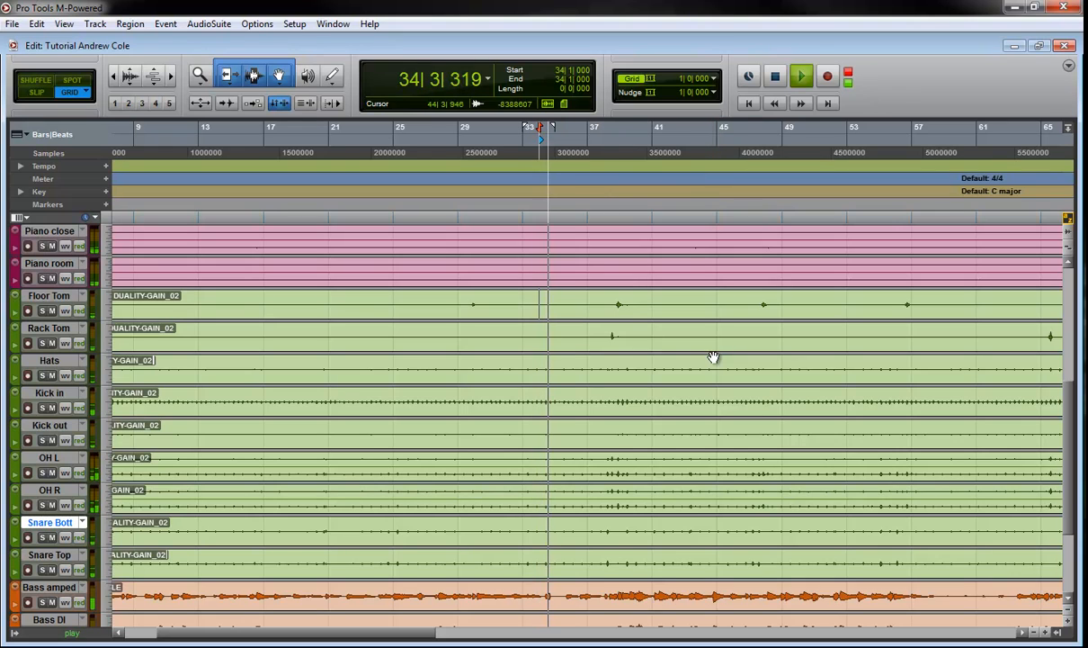
{"action": "key", "text": "ctrl+bracketleft"}
{"action": "scroll", "coordinate": [299, 340], "scroll_direction": "up", "scroll_amount": 3}
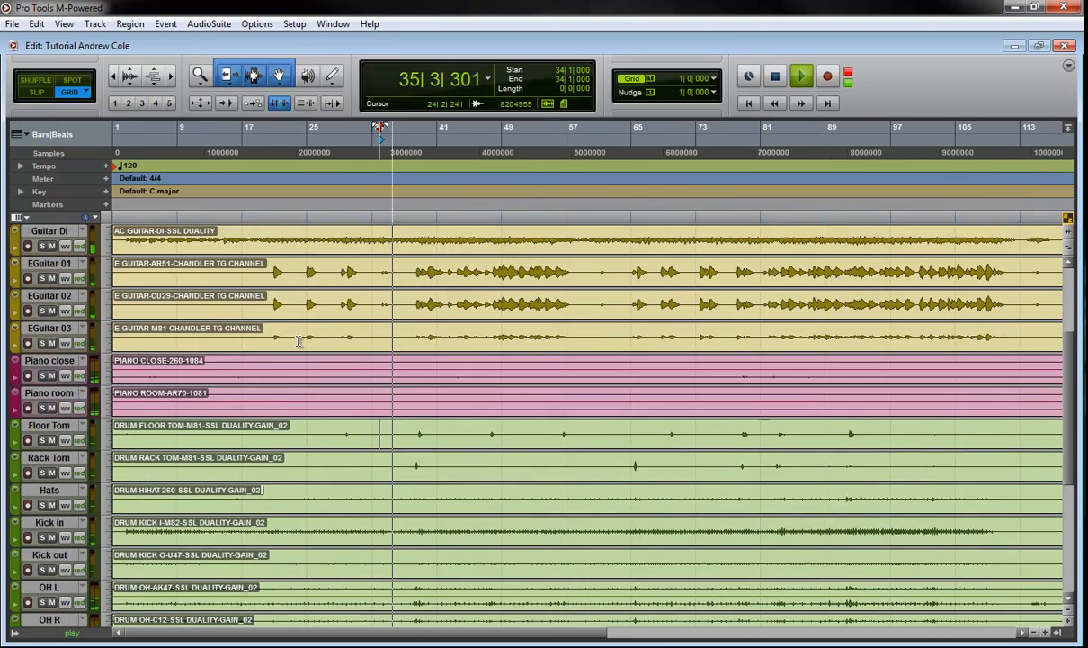
{"action": "scroll", "coordinate": [299, 340], "scroll_direction": "up", "scroll_amount": 5}
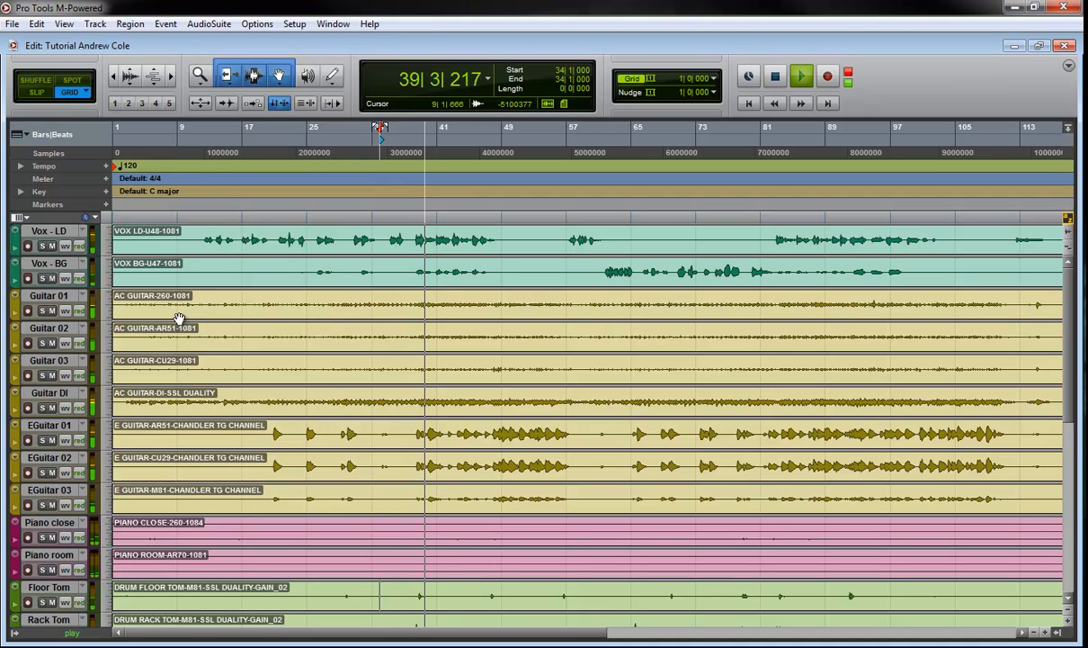
{"action": "key", "text": "ctrl+equal"}
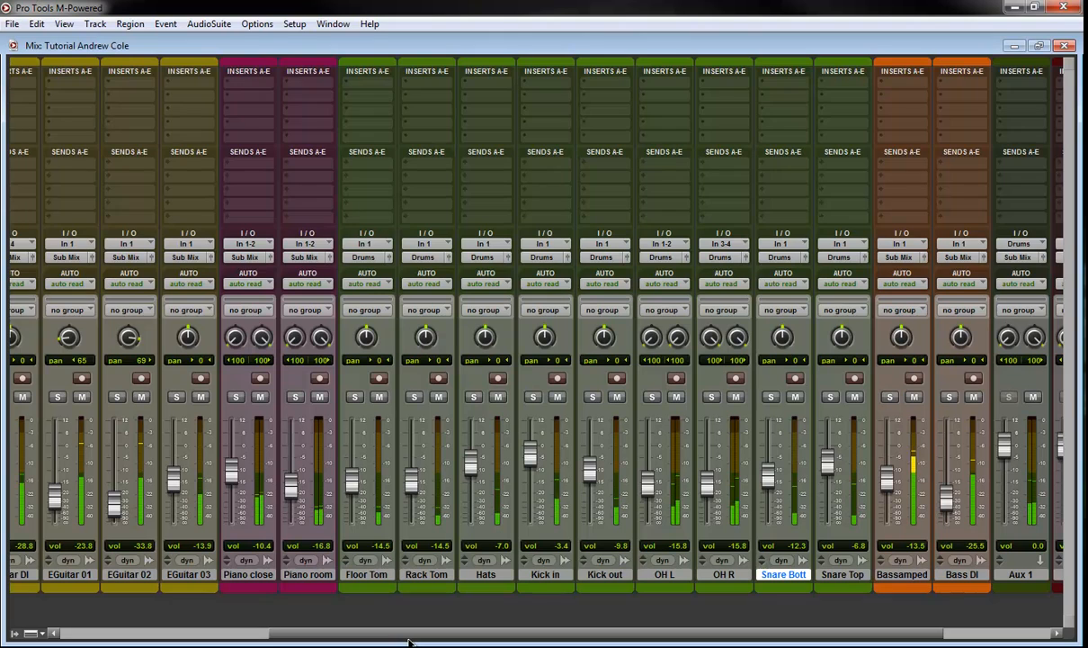
{"action": "left_click_drag", "start_coordinate": [410, 642], "coordinate": [193, 636]}
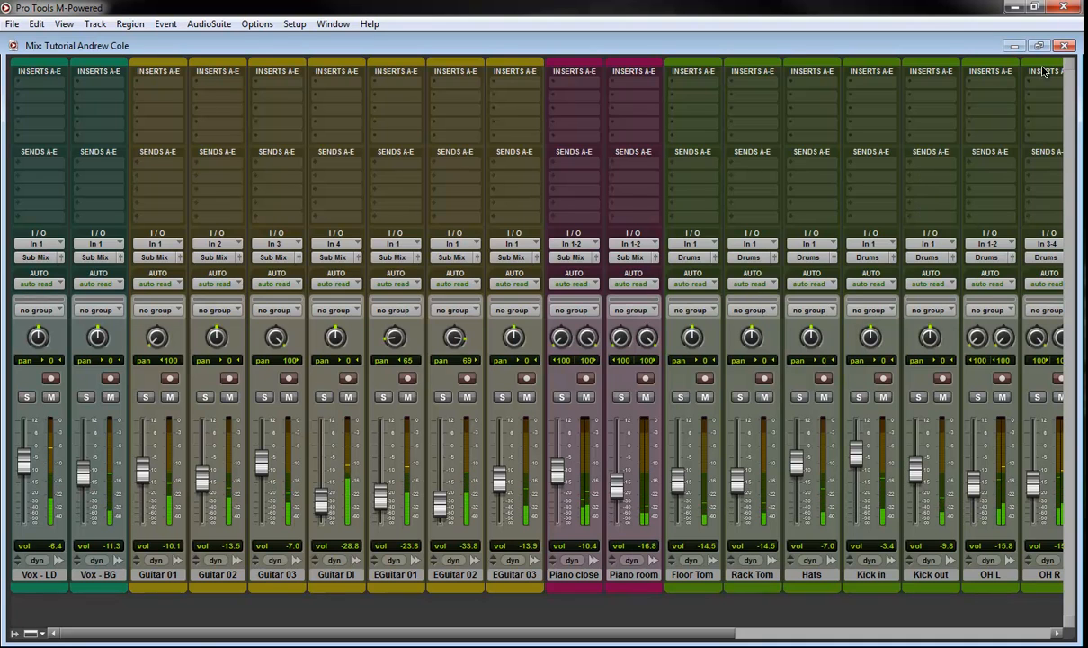
{"action": "key", "text": "ctrl+equal"}
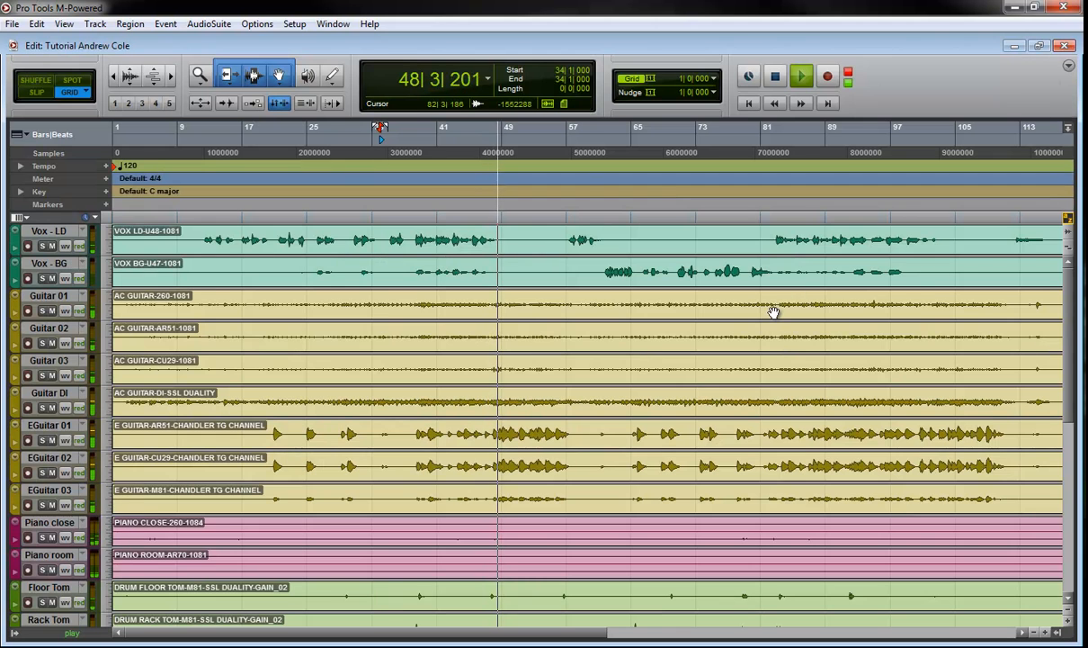
{"action": "key", "text": "space"}
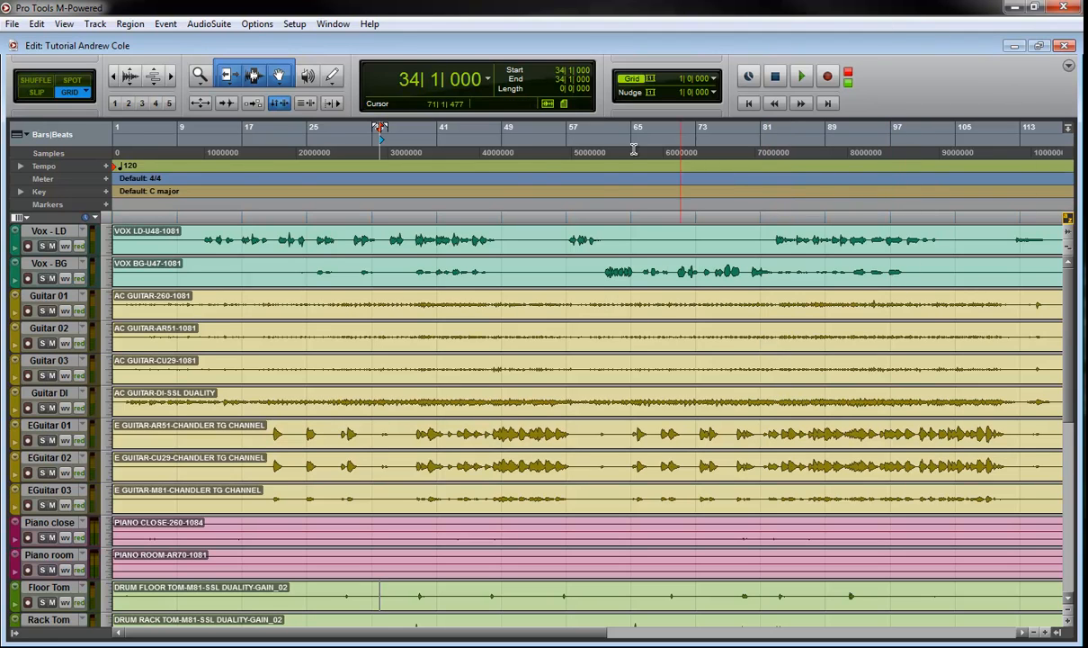
- Examine the full track list in the Edit window, from the vocals, guitars, piano and drums to the bass, Aux 1, Sub Mix and Master tracks
{"action": "scroll", "coordinate": [279, 360], "scroll_direction": "down", "scroll_amount": 8}
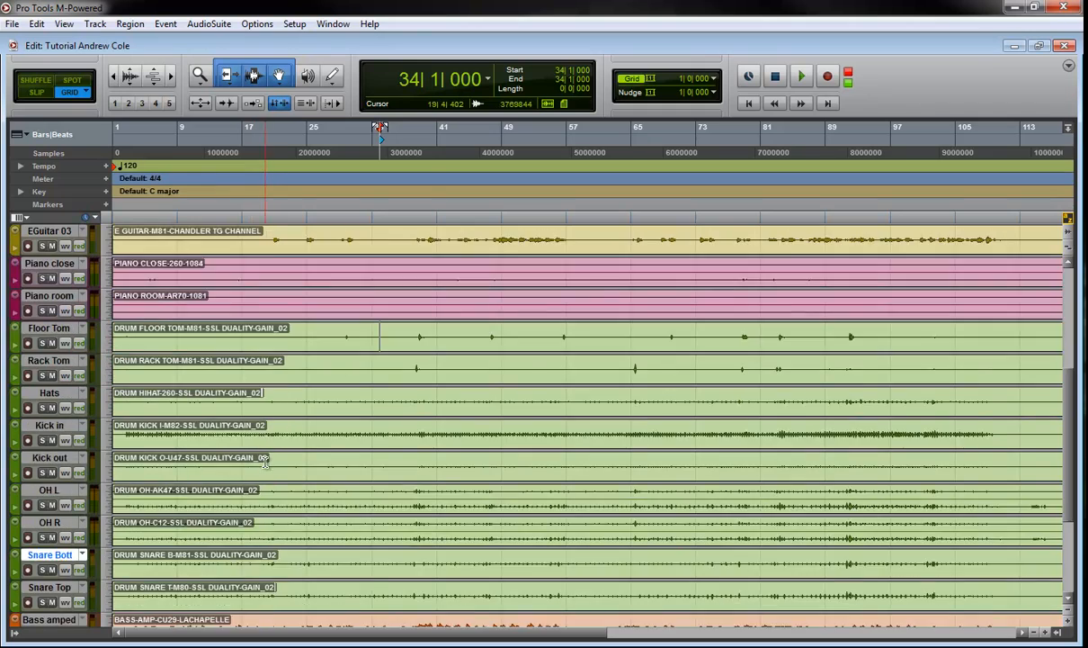
{"action": "scroll", "coordinate": [265, 462], "scroll_direction": "down", "scroll_amount": 5}
{"action": "scroll", "coordinate": [499, 480], "scroll_direction": "up", "scroll_amount": 13}
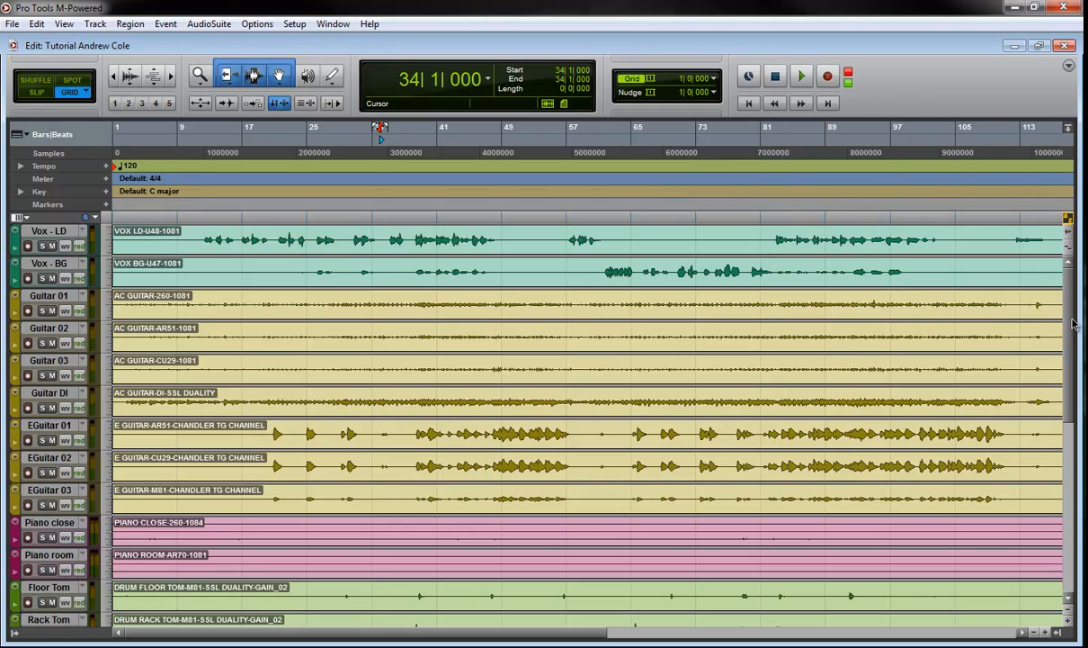
{"action": "scroll", "coordinate": [1073, 324], "scroll_direction": "down", "scroll_amount": 8}
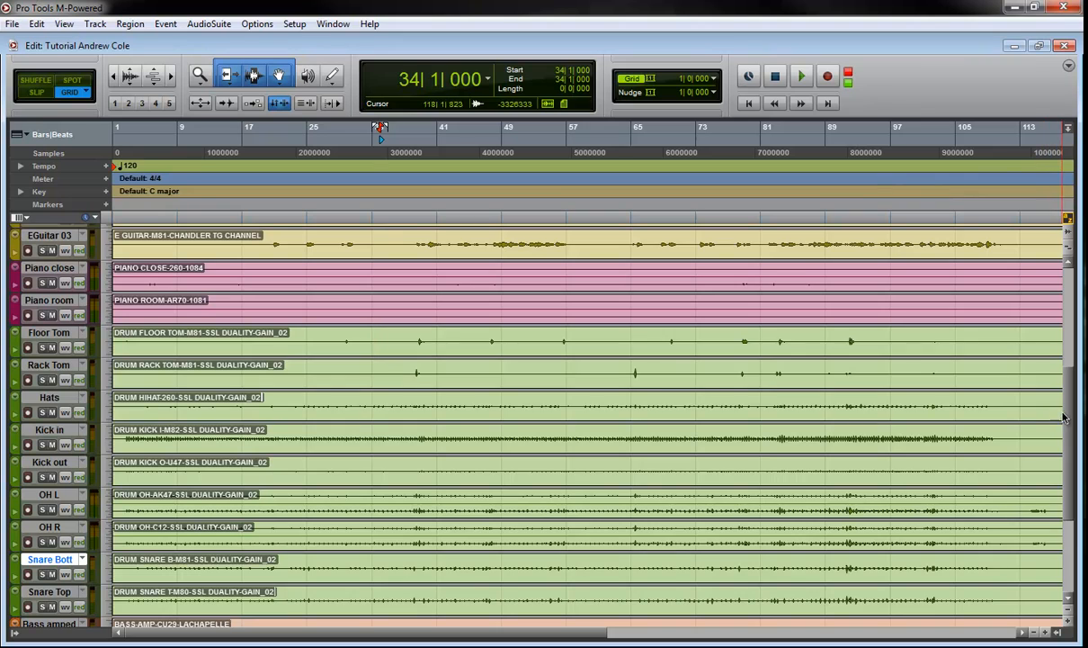
{"action": "scroll", "coordinate": [1065, 450], "scroll_direction": "down", "scroll_amount": 6}
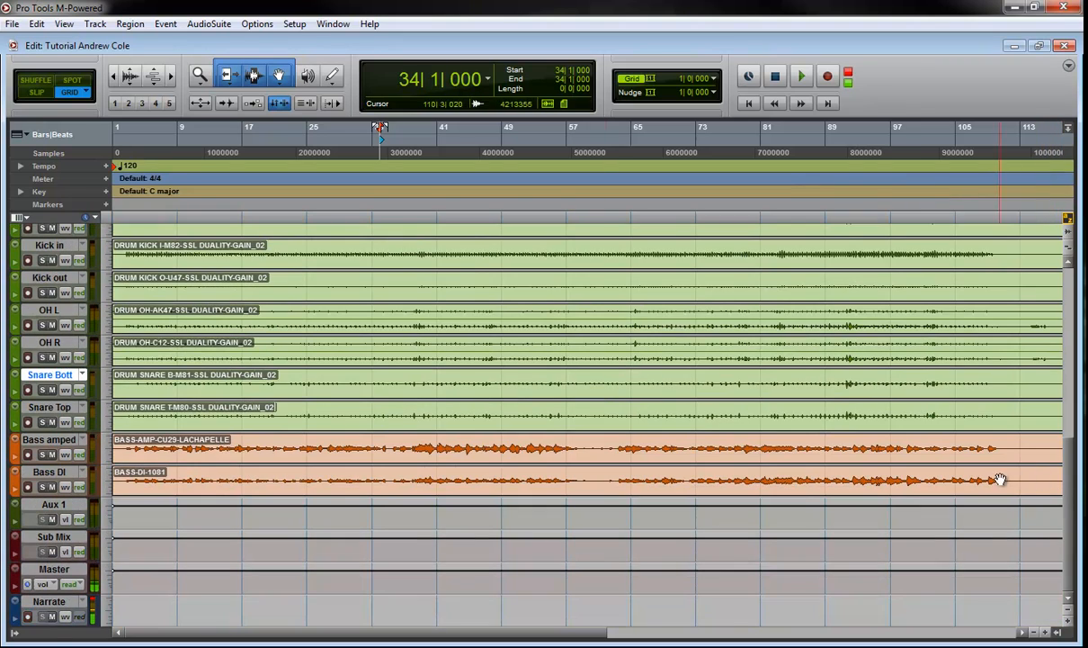
{"action": "right_click", "coordinate": [52, 513]}
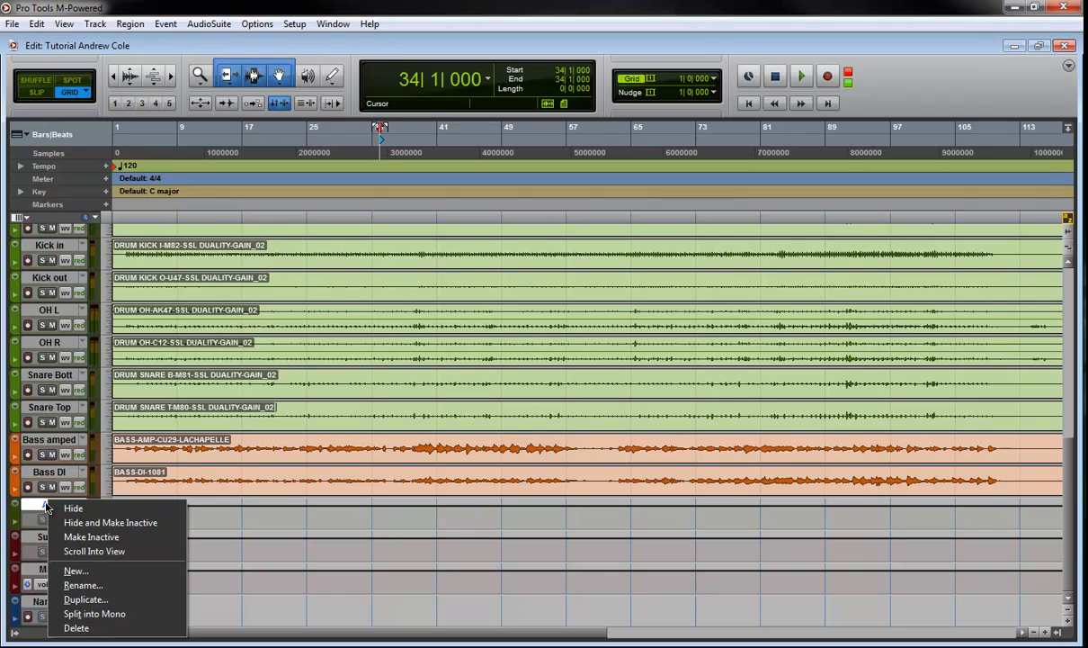
{"action": "key", "text": "Escape"}
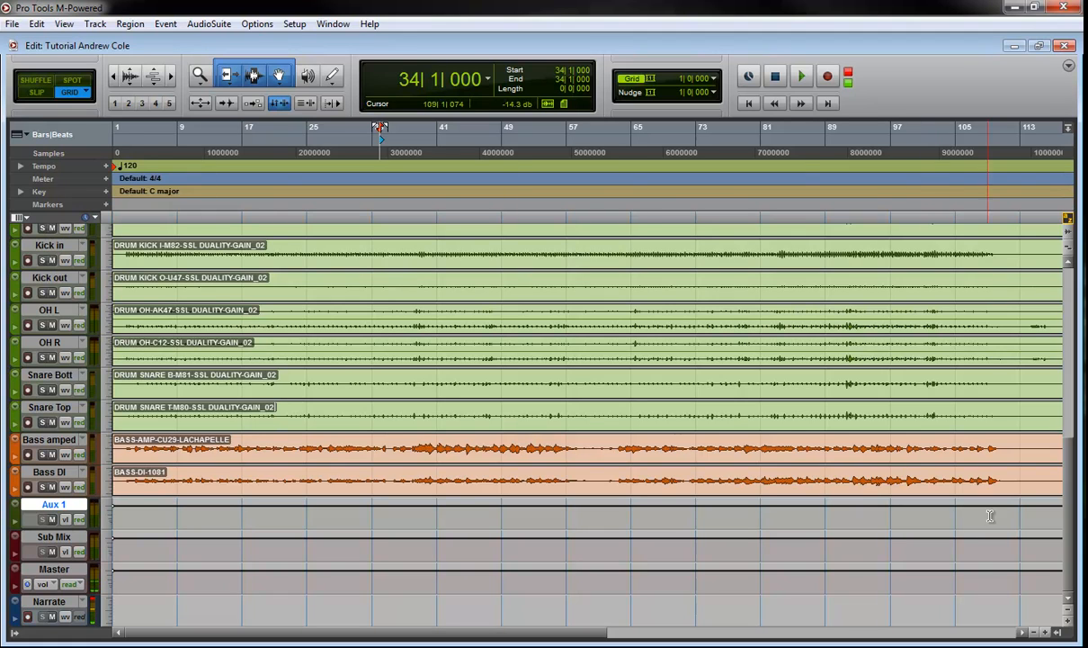
{"action": "scroll", "coordinate": [1058, 357], "scroll_direction": "up", "scroll_amount": 3}
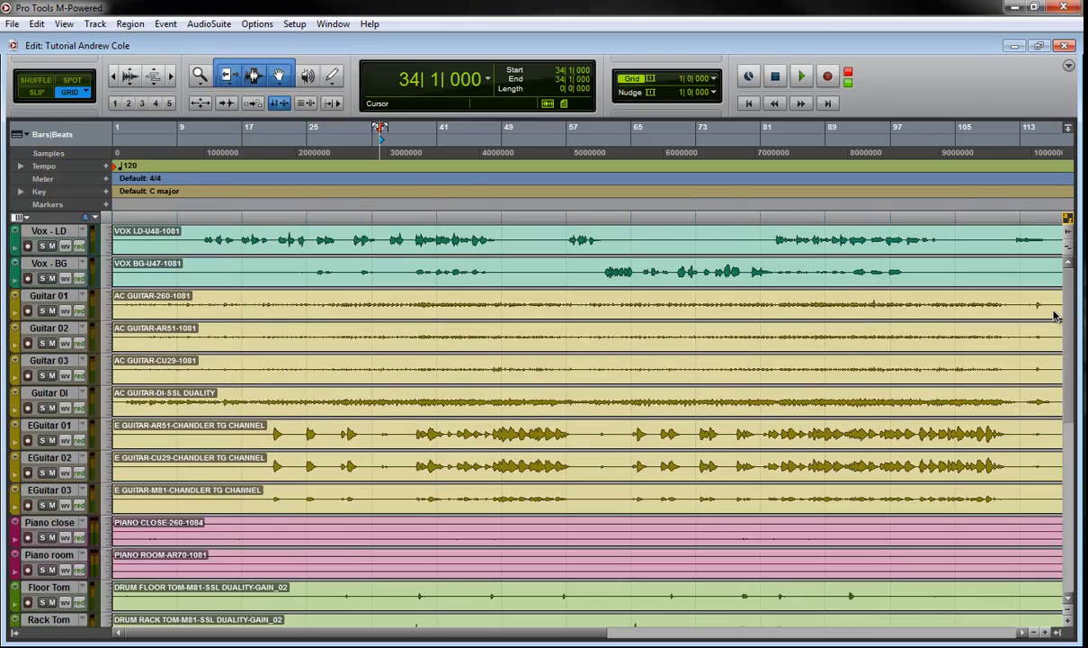
{"action": "scroll", "coordinate": [1044, 378], "scroll_direction": "down", "scroll_amount": 7}
{"action": "scroll", "coordinate": [1039, 430], "scroll_direction": "down", "scroll_amount": 4}
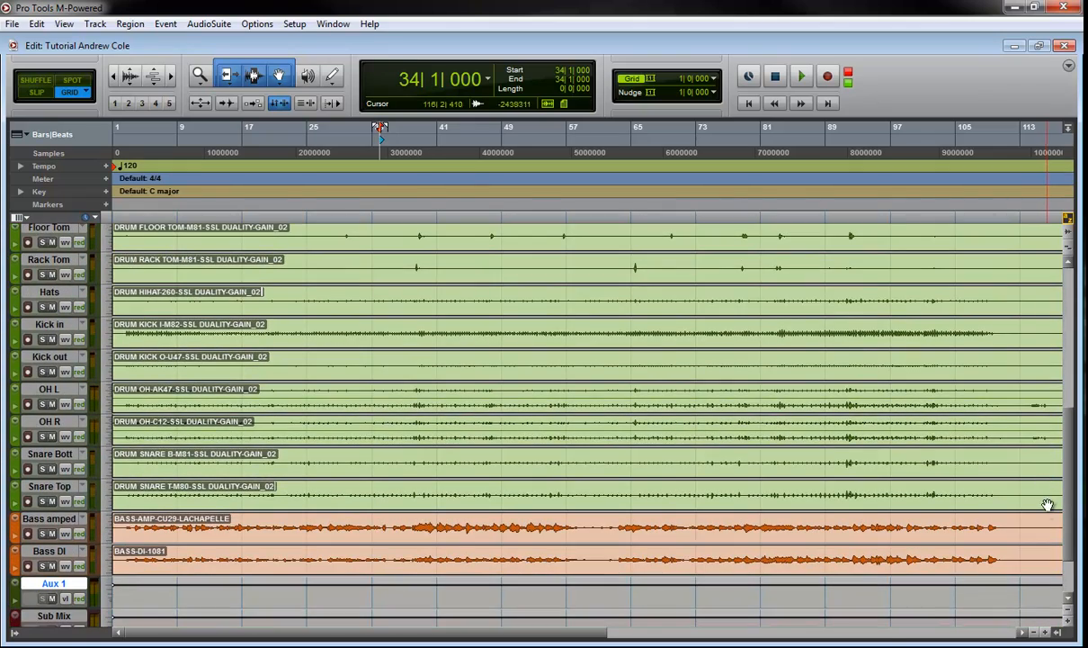
- In the Mix window, pan Floor Tom to 43 right, Rack Tom to 27 left and Hats to 52 left
{"action": "key", "text": "ctrl+equal"}
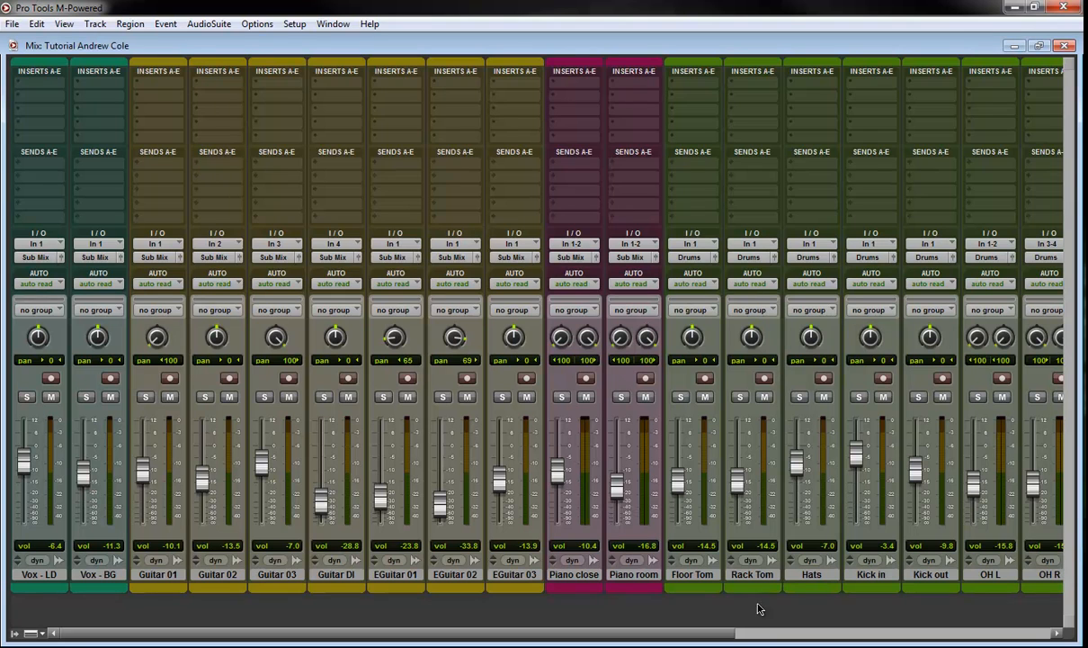
{"action": "left_click_drag", "start_coordinate": [732, 639], "coordinate": [598, 641]}
{"action": "mouse_move", "coordinate": [706, 635]}
{"action": "left_mouse_down"}
{"action": "mouse_move", "coordinate": [1001, 643]}
{"action": "mouse_move", "coordinate": [720, 645]}
{"action": "left_mouse_up"}
{"action": "mouse_move", "coordinate": [487, 646]}
{"action": "left_click_drag", "start_coordinate": [614, 633], "coordinate": [826, 632]}
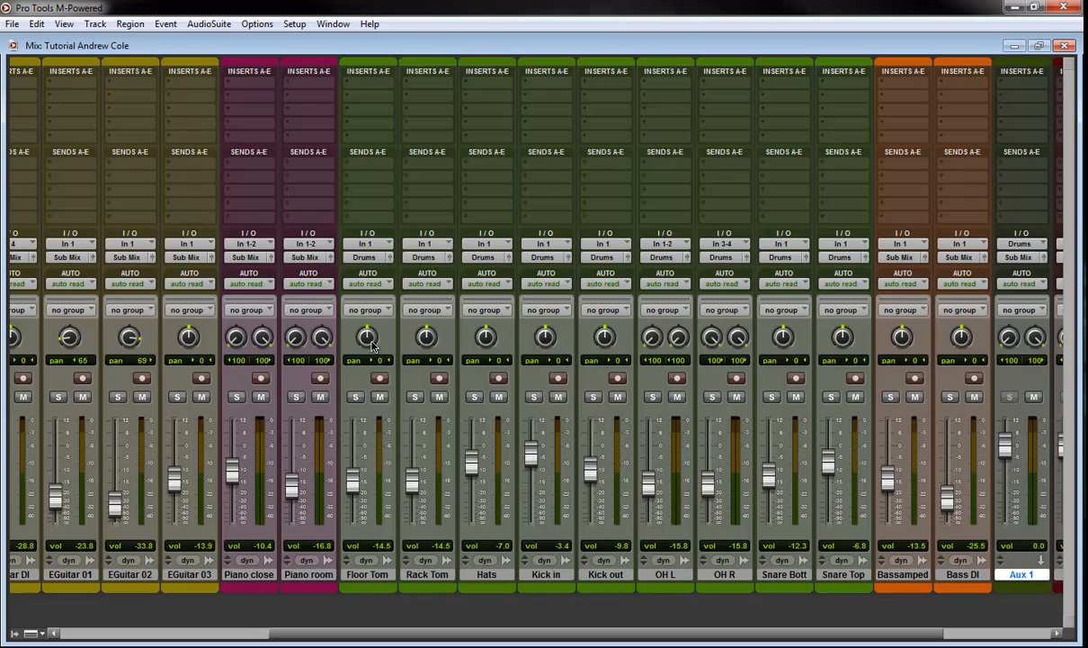
{"action": "left_click_drag", "start_coordinate": [368, 342], "coordinate": [480, 371]}
- Select the Guitar 02 track in the mixer and solo the Kick in track
{"action": "left_click_drag", "start_coordinate": [781, 641], "coordinate": [567, 641]}
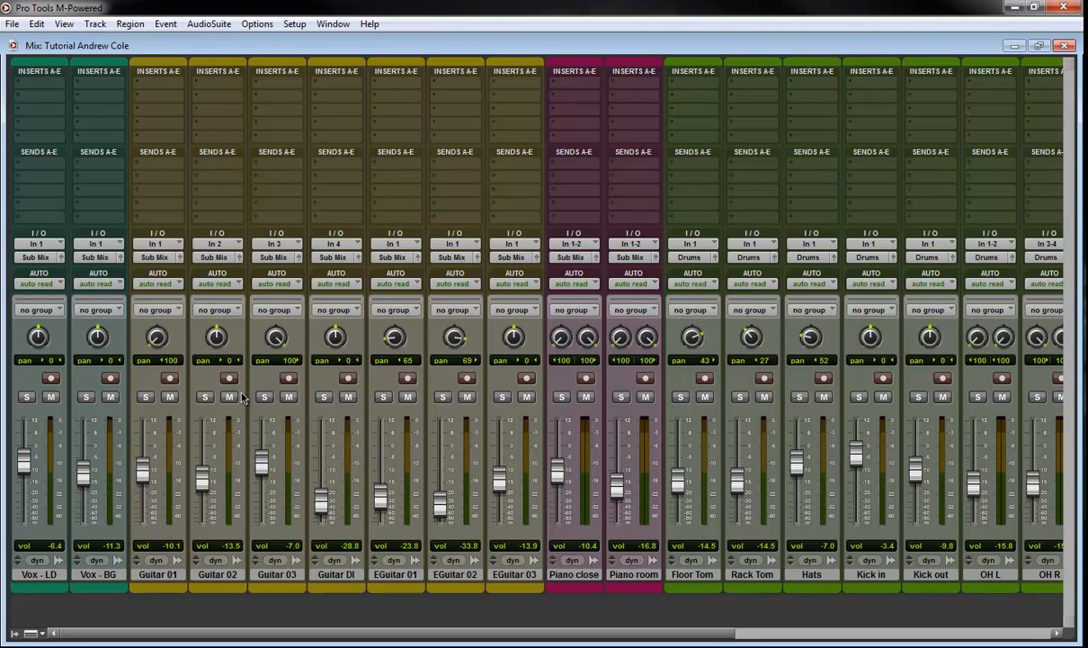
{"action": "left_click", "coordinate": [337, 575]}
{"action": "left_click", "coordinate": [217, 574]}
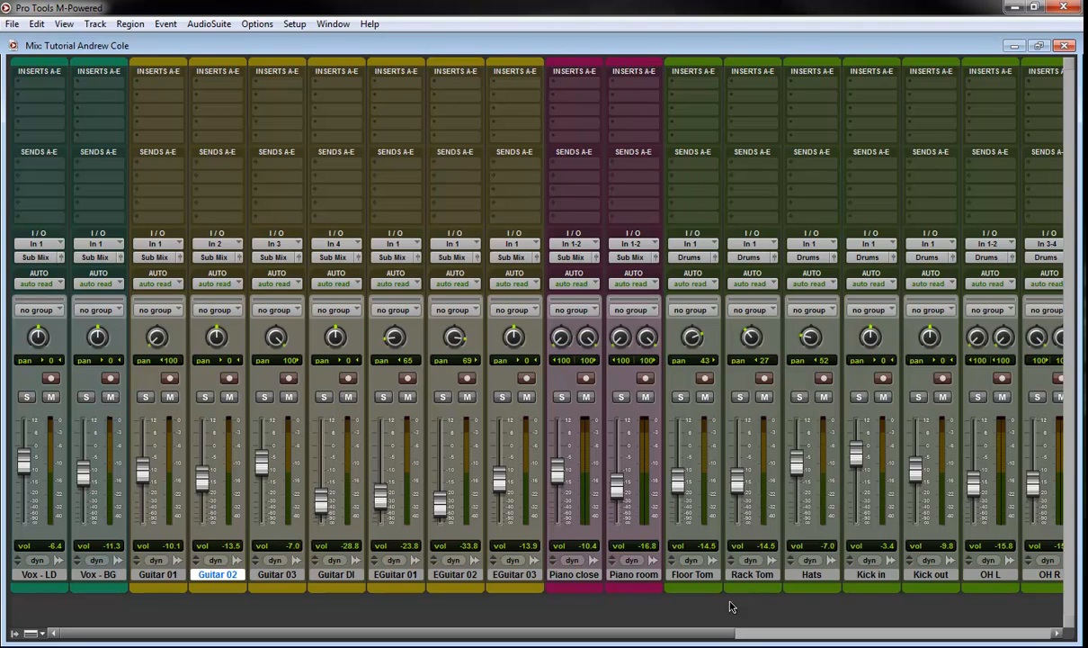
{"action": "left_click_drag", "start_coordinate": [719, 633], "coordinate": [871, 635]}
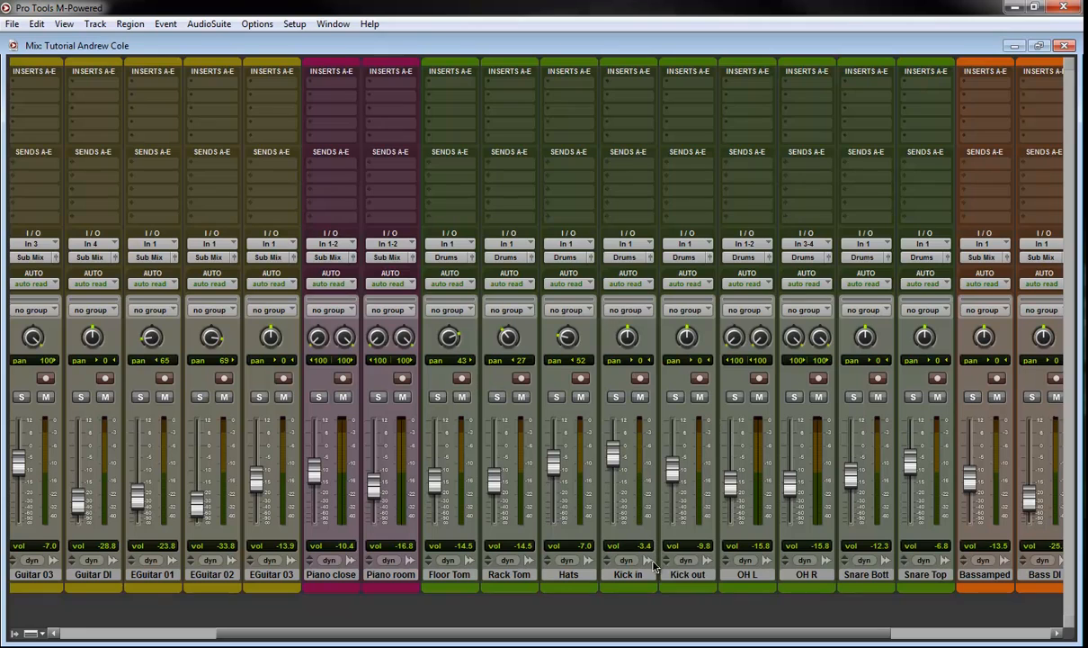
{"action": "left_click", "coordinate": [617, 396]}
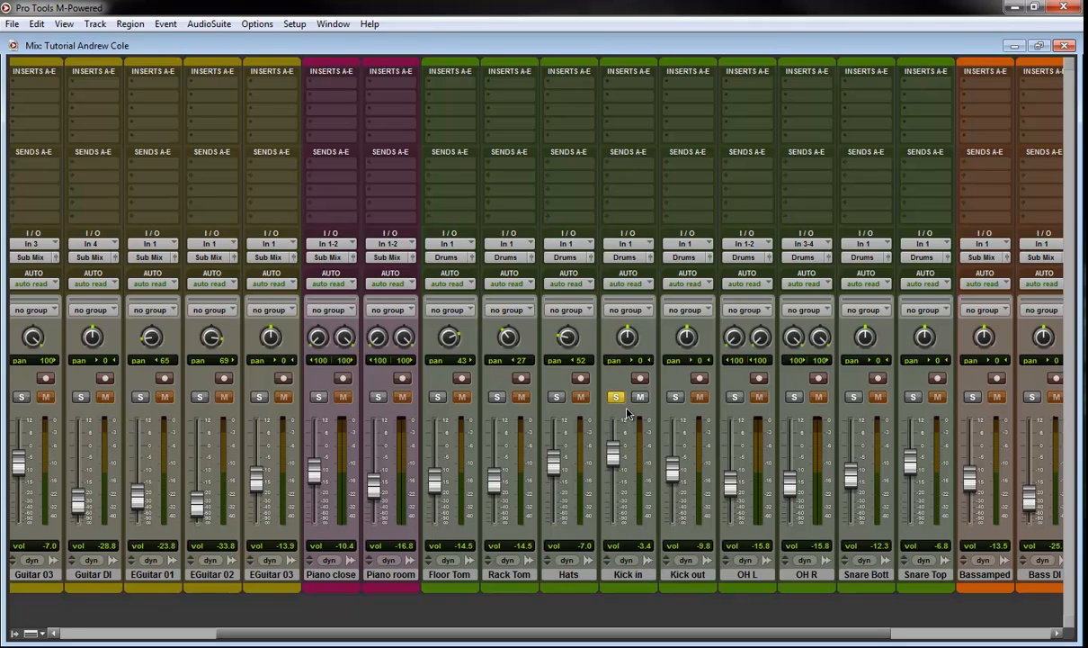
- Rename the Aux 1 track as Drums
{"action": "left_click_drag", "start_coordinate": [644, 633], "coordinate": [757, 616]}
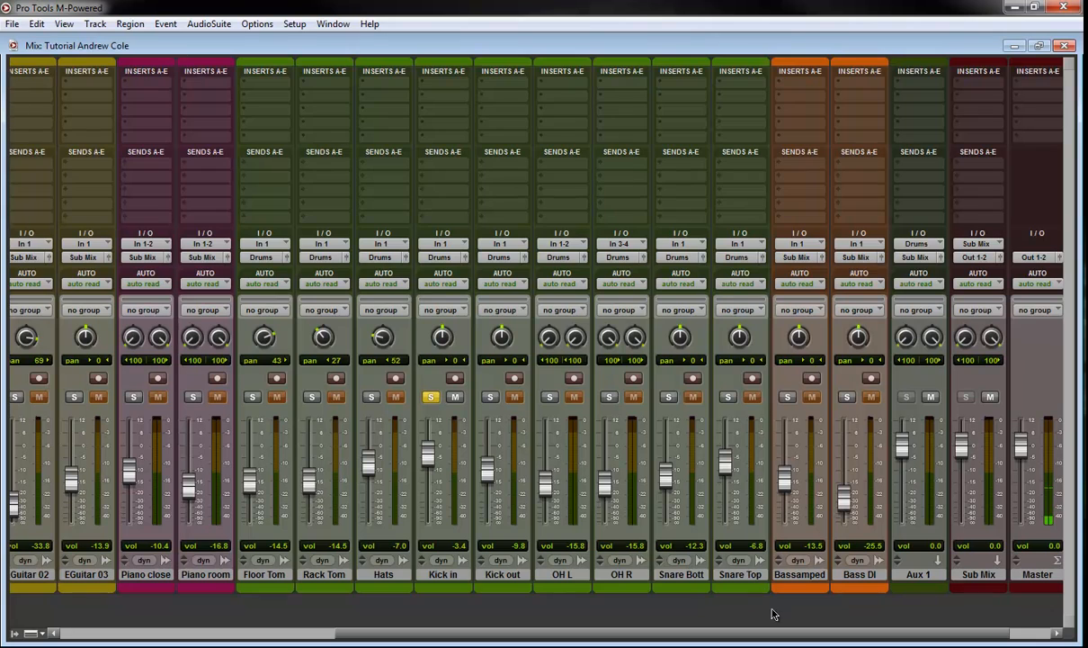
{"action": "double_click", "coordinate": [918, 574]}
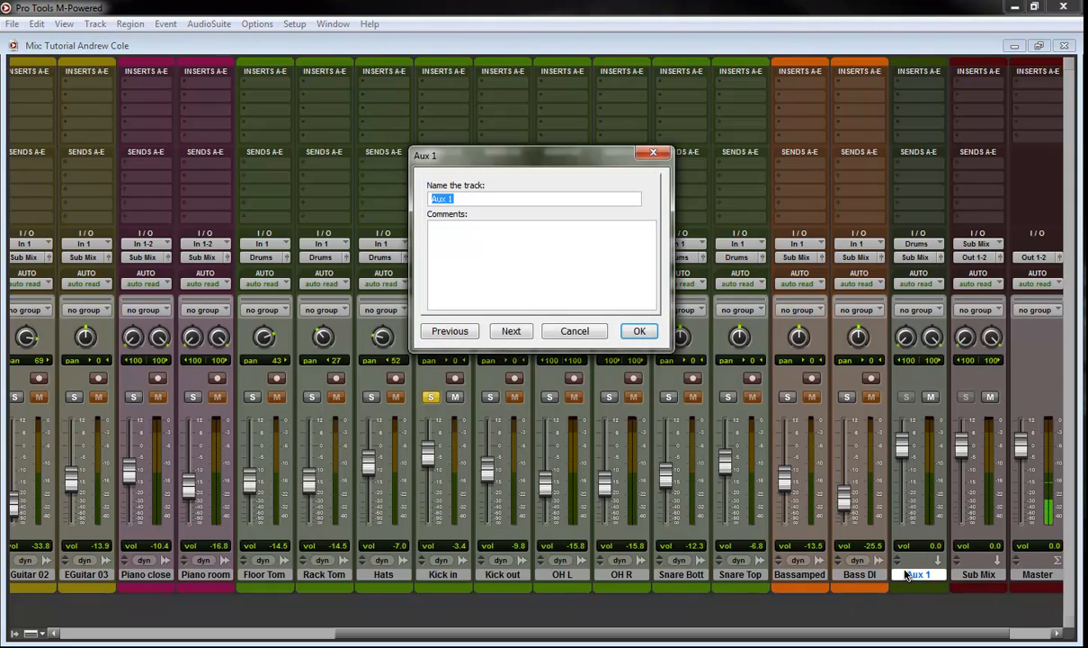
{"action": "type", "text": "Drums"}
{"action": "key", "text": "Return"}
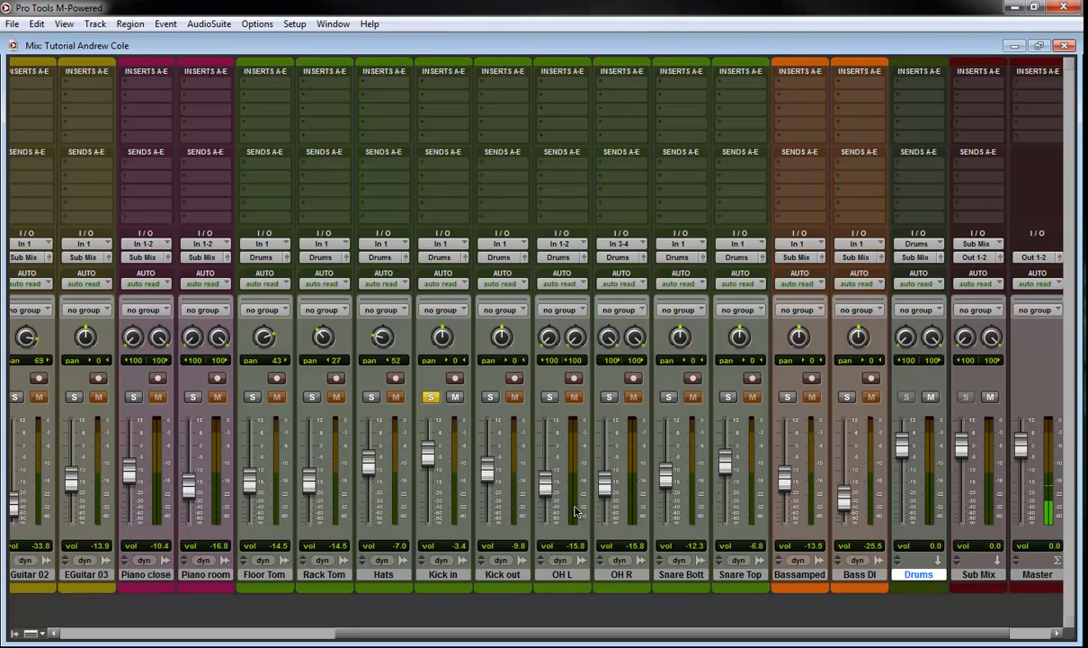
- Solo the Kick out track and insert the mono Digidesign Compressor/Limiter Dyn 3 in the first insert slot of Kick in
{"action": "left_click", "coordinate": [491, 397]}
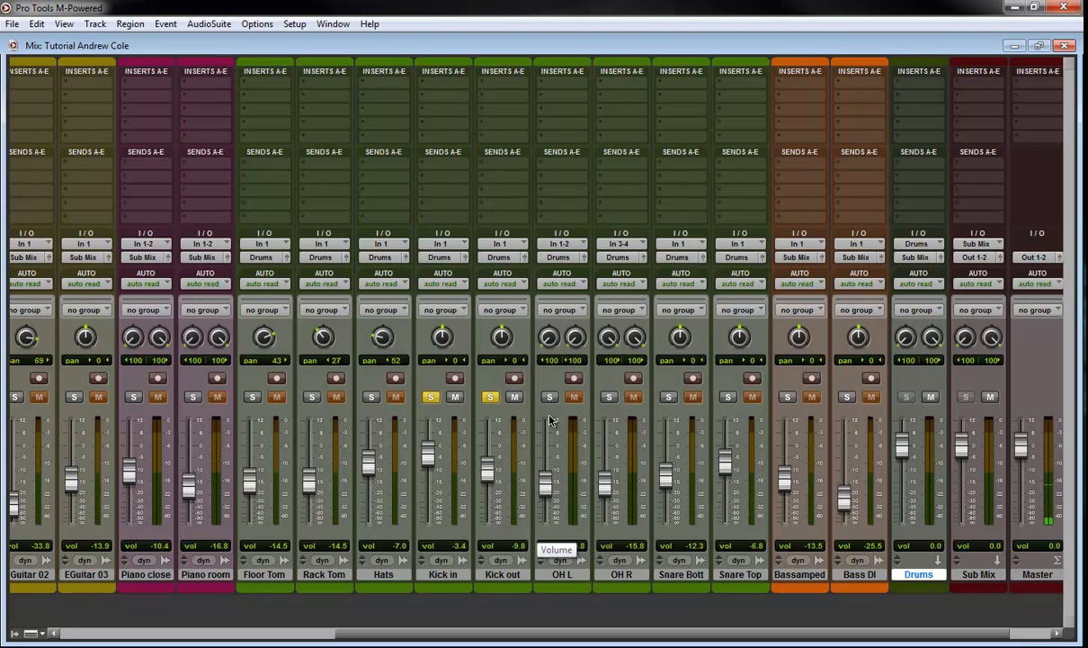
{"action": "left_click", "coordinate": [441, 88]}
{"action": "mouse_move", "coordinate": [466, 106]}
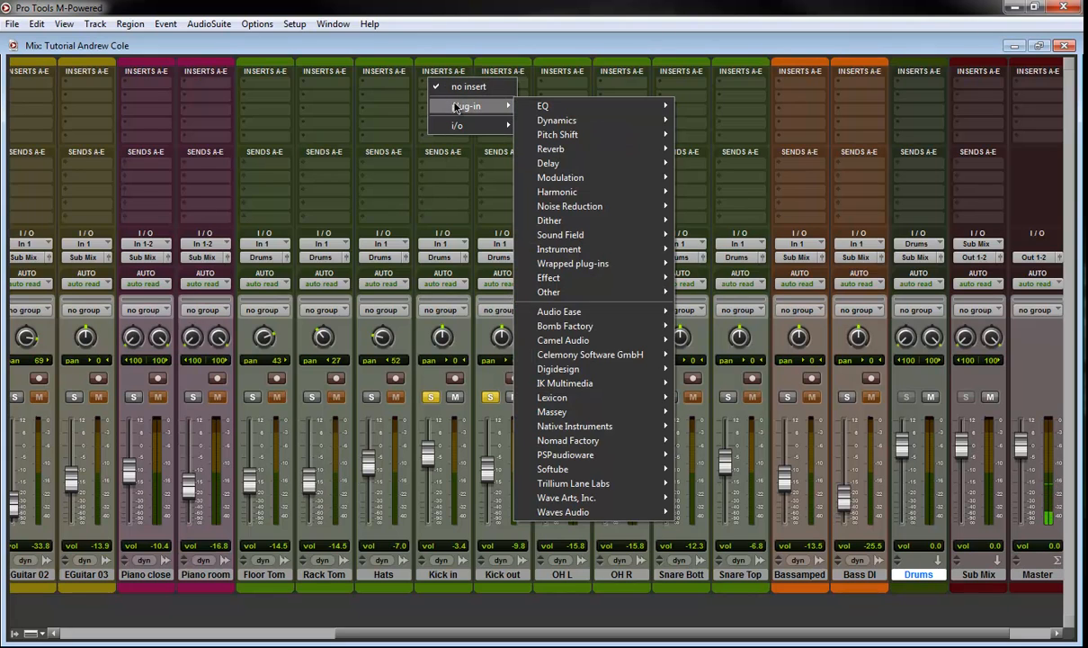
{"action": "mouse_move", "coordinate": [554, 124]}
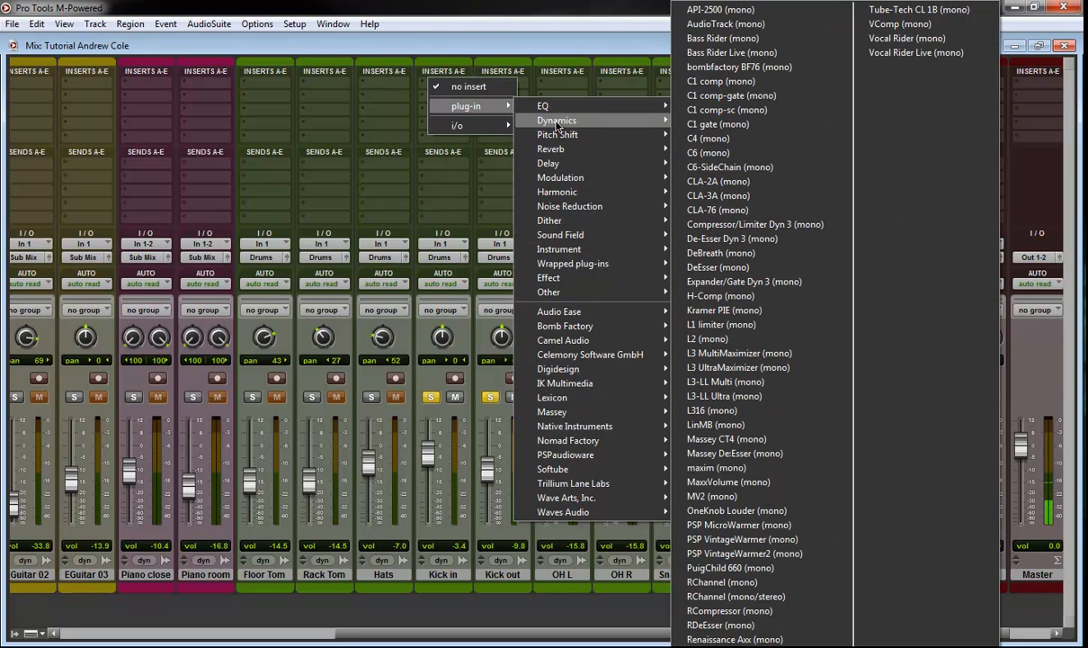
{"action": "mouse_move", "coordinate": [575, 343]}
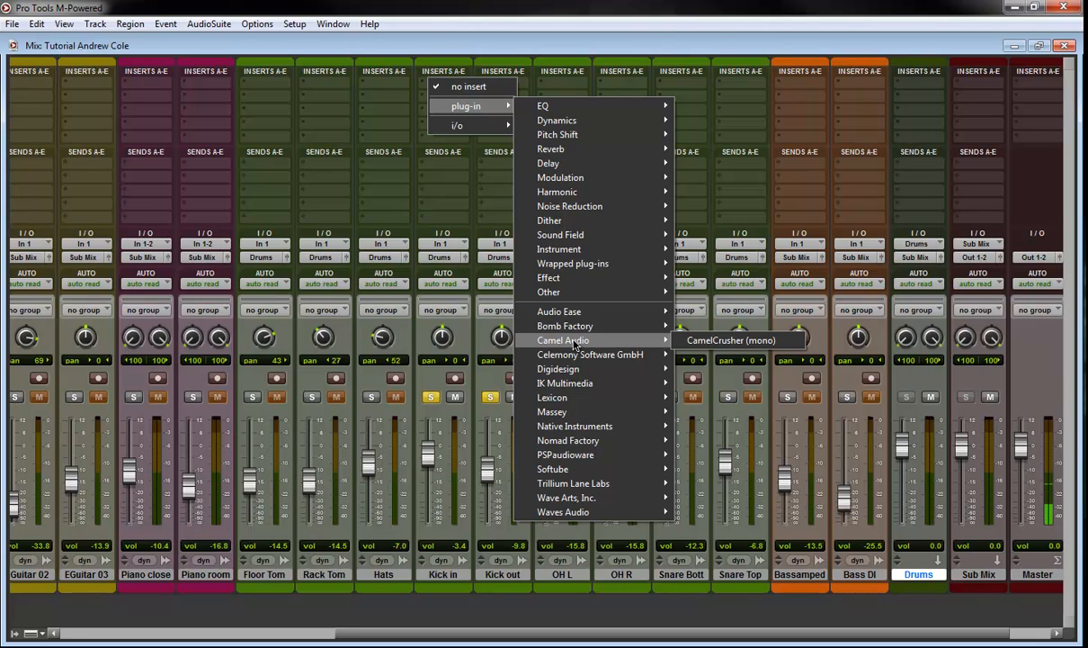
{"action": "mouse_move", "coordinate": [574, 370]}
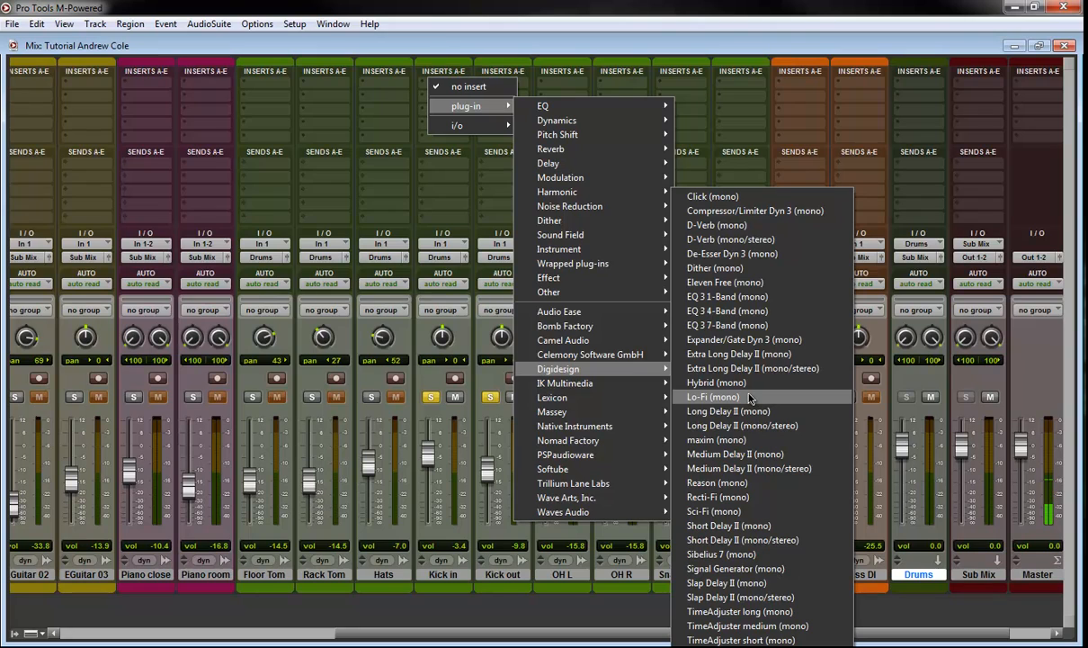
{"action": "left_click", "coordinate": [792, 210]}
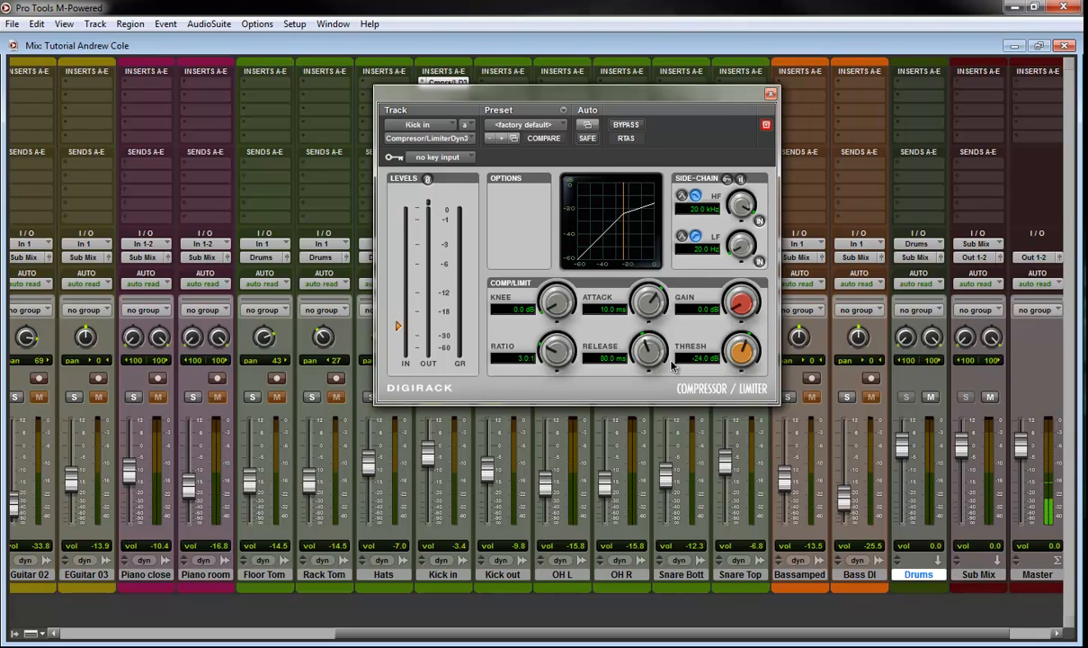
- Set the Kick in compressor's threshold to -60 dB, ratio to 7.2:1, attack to 10 µs and release to 5 ms
{"action": "left_click_drag", "start_coordinate": [764, 354], "coordinate": [754, 420]}
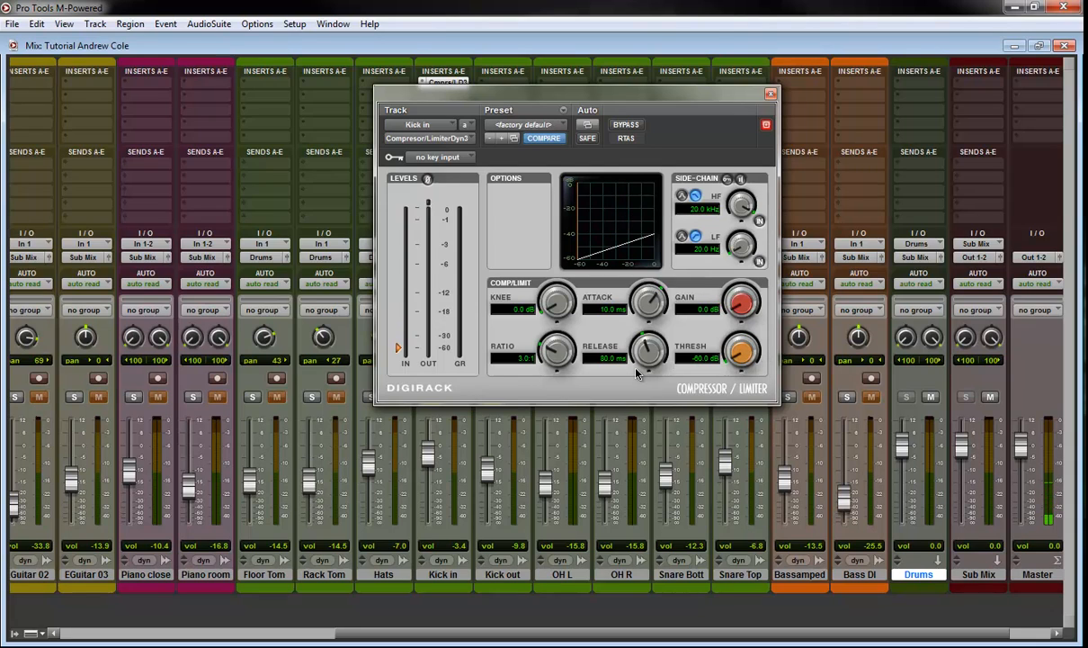
{"action": "left_click_drag", "start_coordinate": [544, 345], "coordinate": [564, 334]}
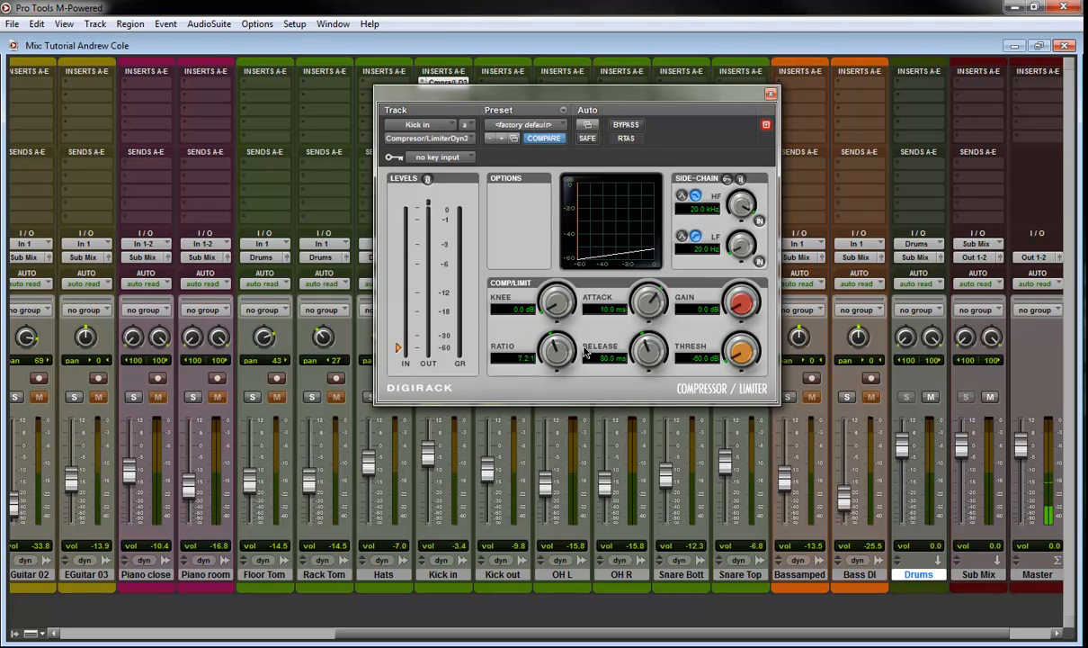
{"action": "left_click_drag", "start_coordinate": [632, 317], "coordinate": [630, 472]}
{"action": "left_click_drag", "start_coordinate": [651, 381], "coordinate": [650, 547]}
- Raise the Kick in compressor's gain to 16.8 dB and set its attack to 406.5 µs
{"action": "left_click_drag", "start_coordinate": [732, 311], "coordinate": [733, 292]}
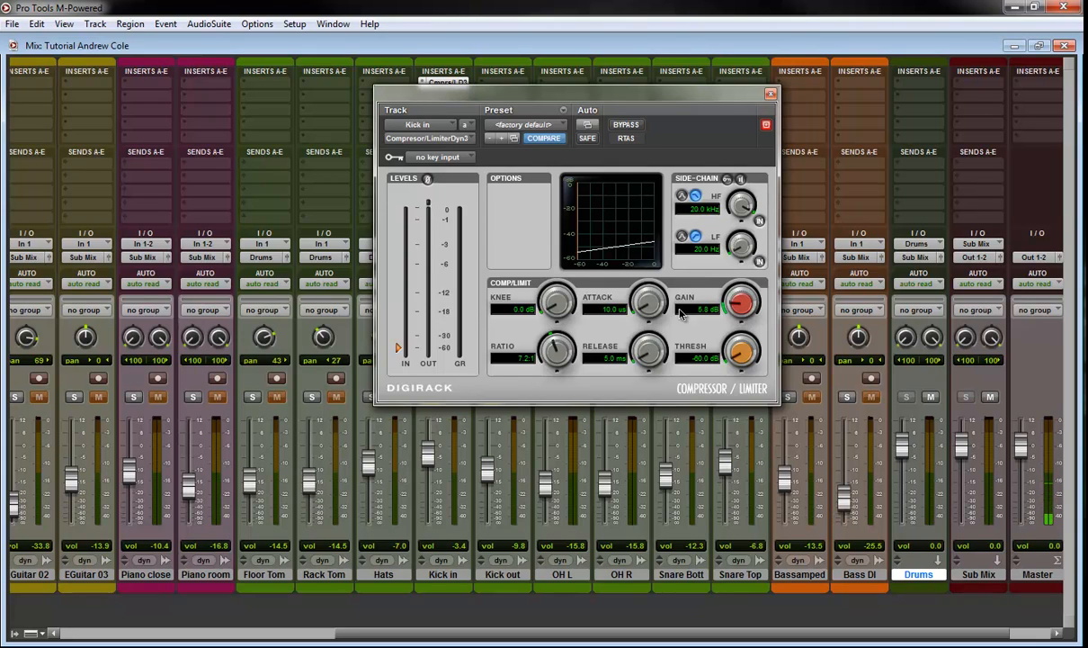
{"action": "left_click_drag", "start_coordinate": [647, 304], "coordinate": [661, 248]}
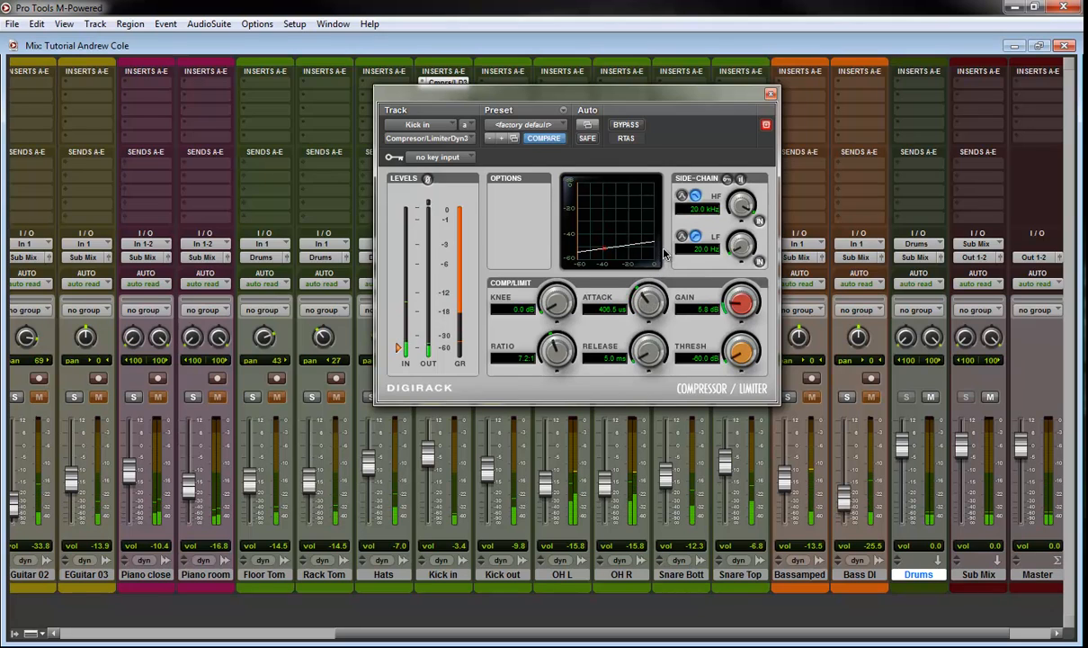
{"action": "left_click_drag", "start_coordinate": [731, 298], "coordinate": [737, 256]}
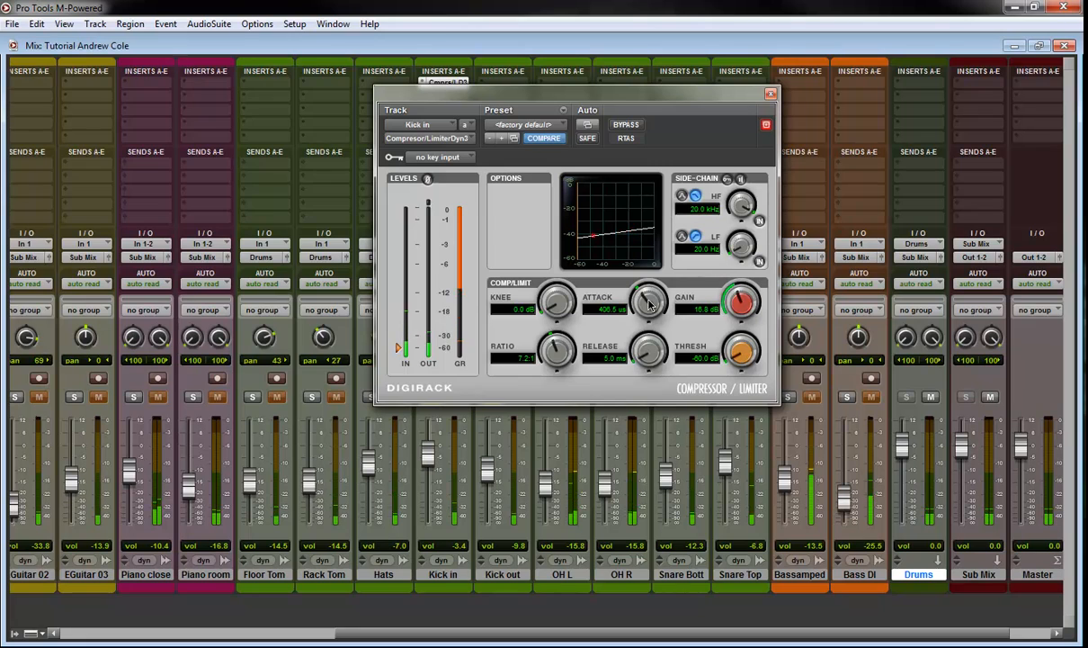
- Set the Kick in compressor's attack to 7.6 ms, gain to 0 dB, threshold to -28 dB and release to 46.8 ms
{"action": "left_click_drag", "start_coordinate": [647, 301], "coordinate": [679, 259]}
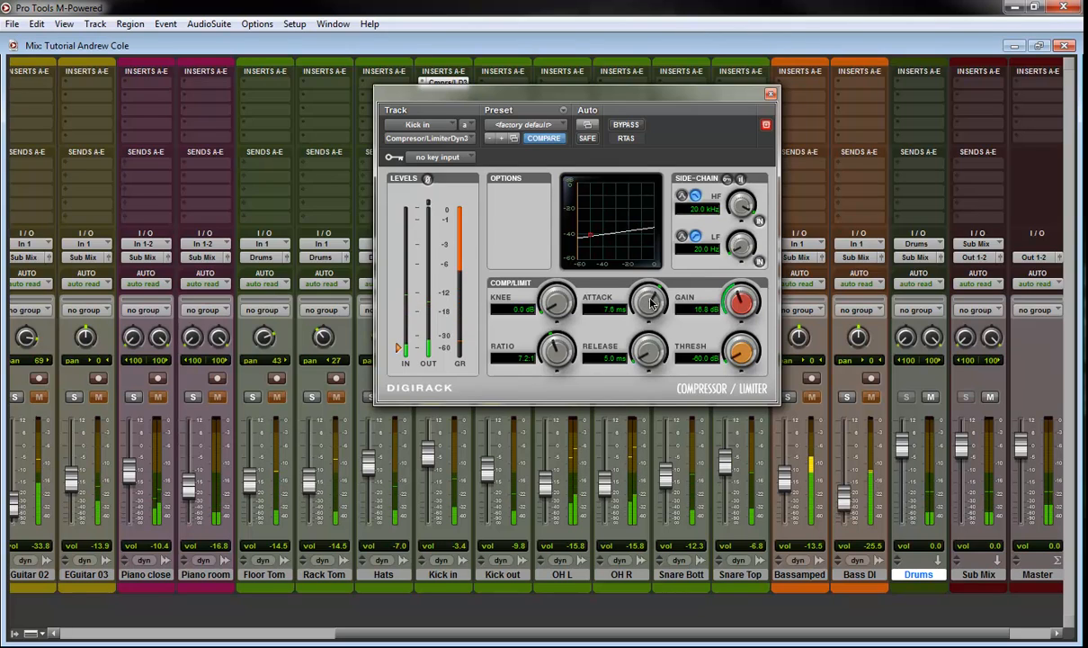
{"action": "left_click_drag", "start_coordinate": [651, 306], "coordinate": [677, 310]}
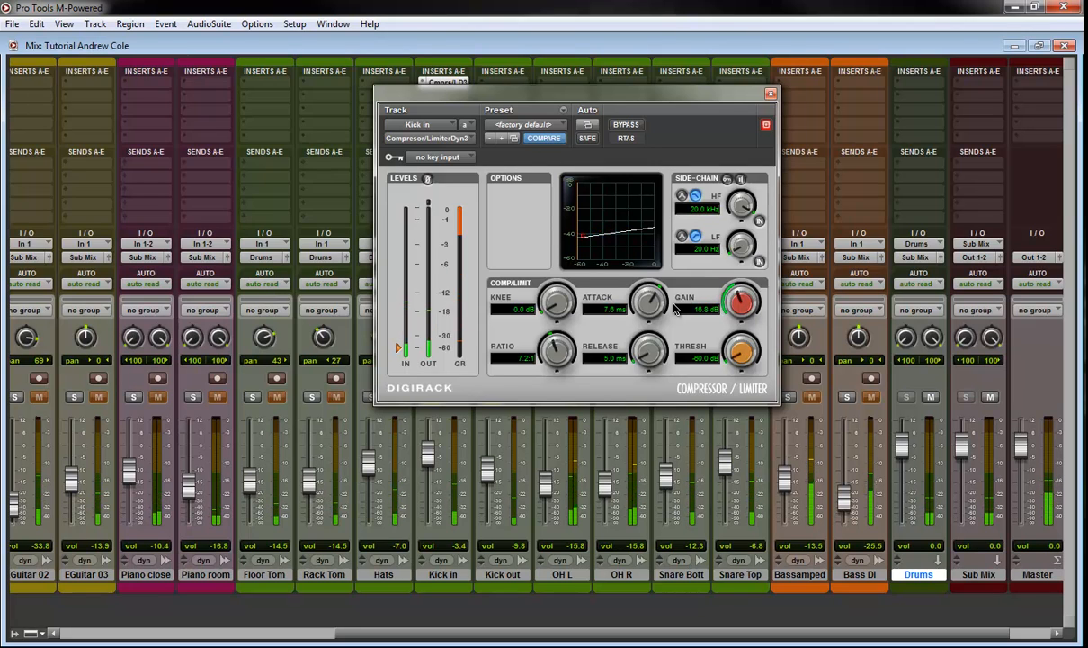
{"action": "left_click_drag", "start_coordinate": [738, 302], "coordinate": [756, 281]}
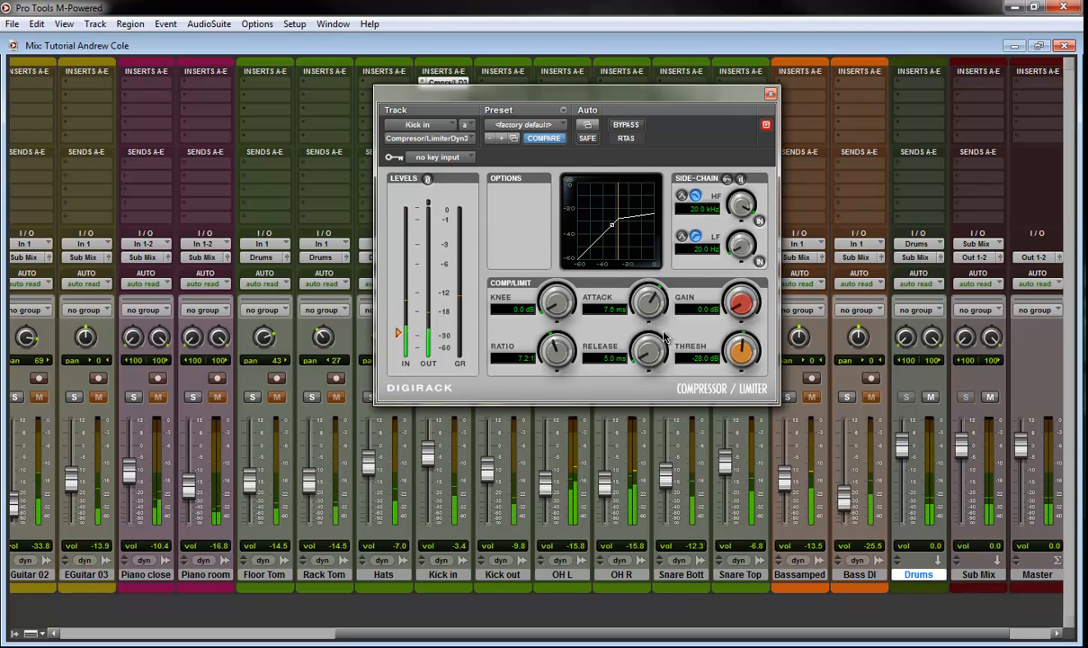
{"action": "left_click_drag", "start_coordinate": [667, 338], "coordinate": [670, 291]}
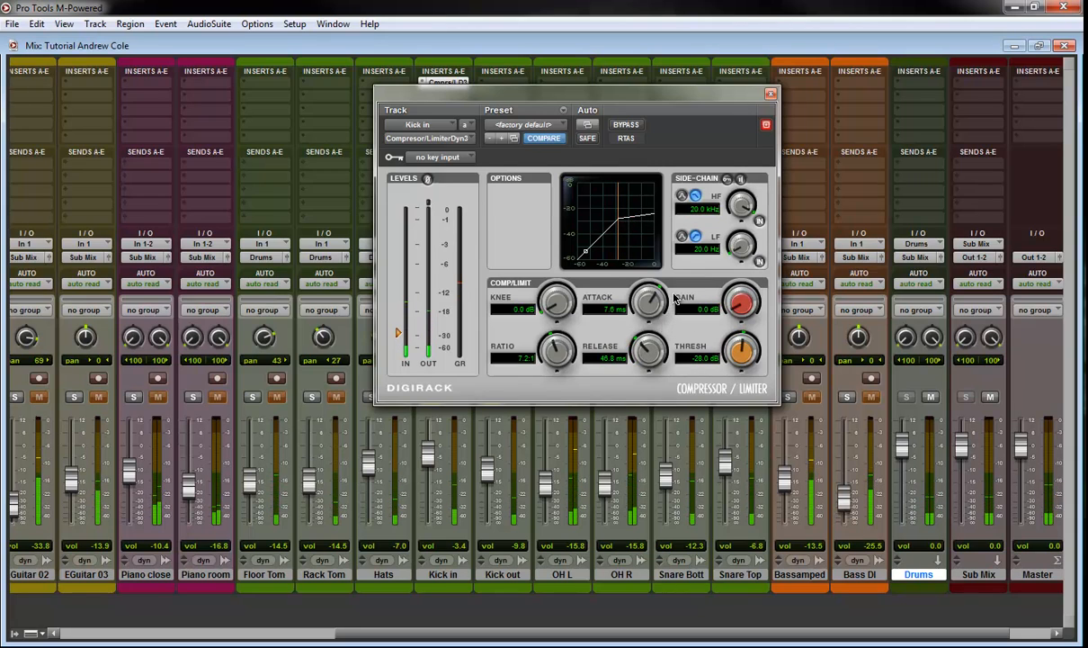
- Set the Kick in compressor's gain to 3.0 dB, threshold to -27.7 dB, ratio to 4.8:1 and knee to 1.0 dB, and close it
{"action": "left_click_drag", "start_coordinate": [745, 310], "coordinate": [738, 338]}
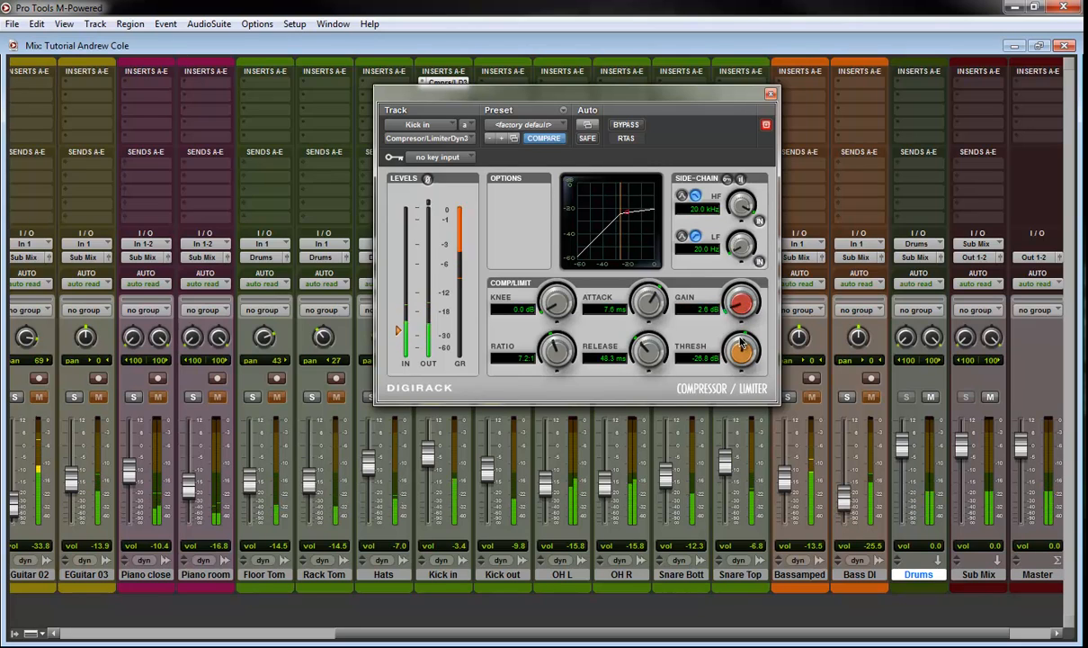
{"action": "left_click_drag", "start_coordinate": [555, 353], "coordinate": [555, 369]}
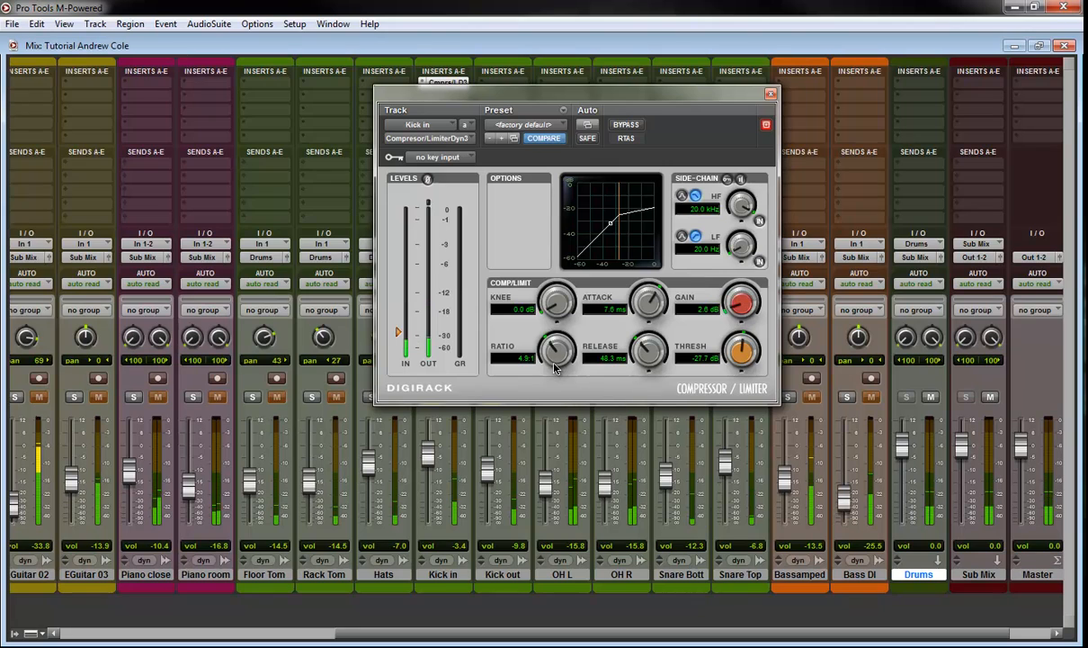
{"action": "left_click_drag", "start_coordinate": [556, 311], "coordinate": [557, 304]}
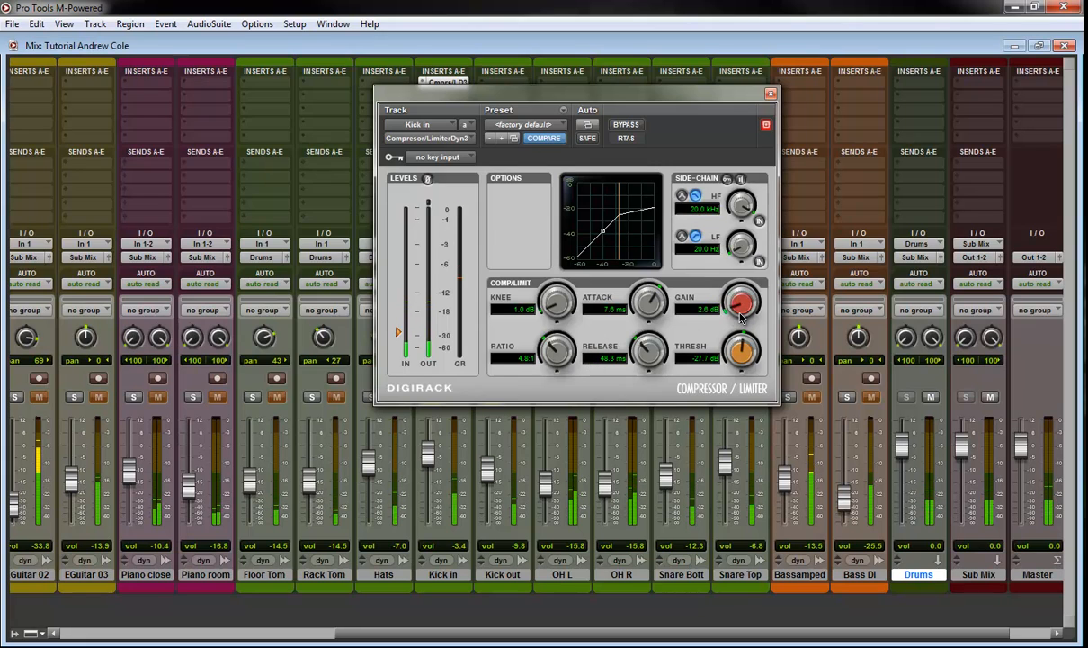
{"action": "left_click_drag", "start_coordinate": [741, 316], "coordinate": [742, 314]}
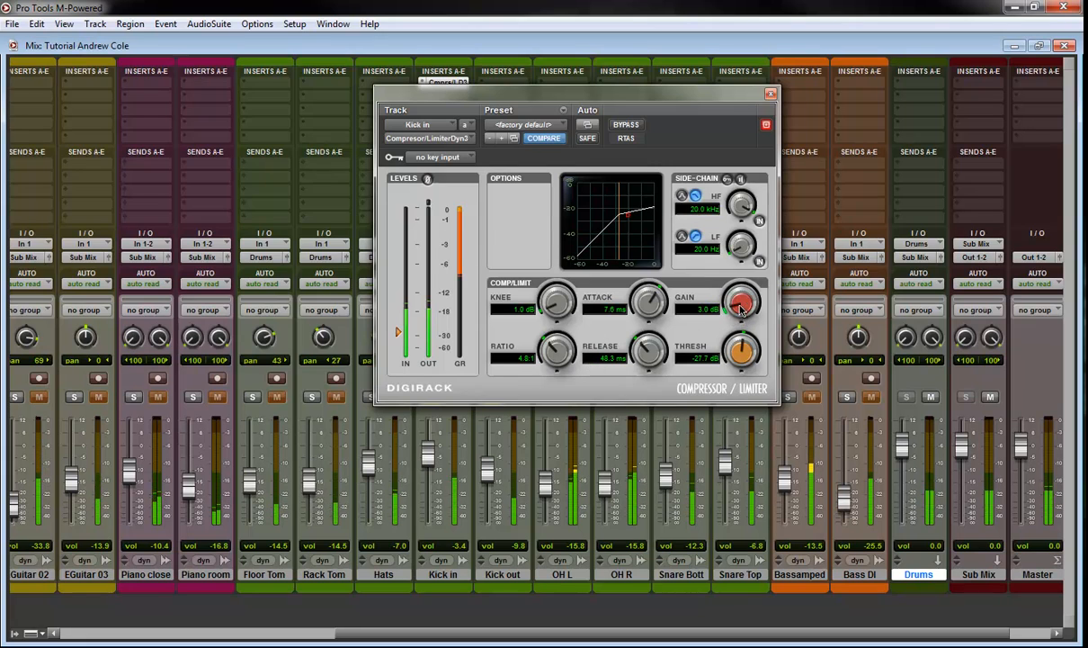
{"action": "left_click", "coordinate": [770, 96]}
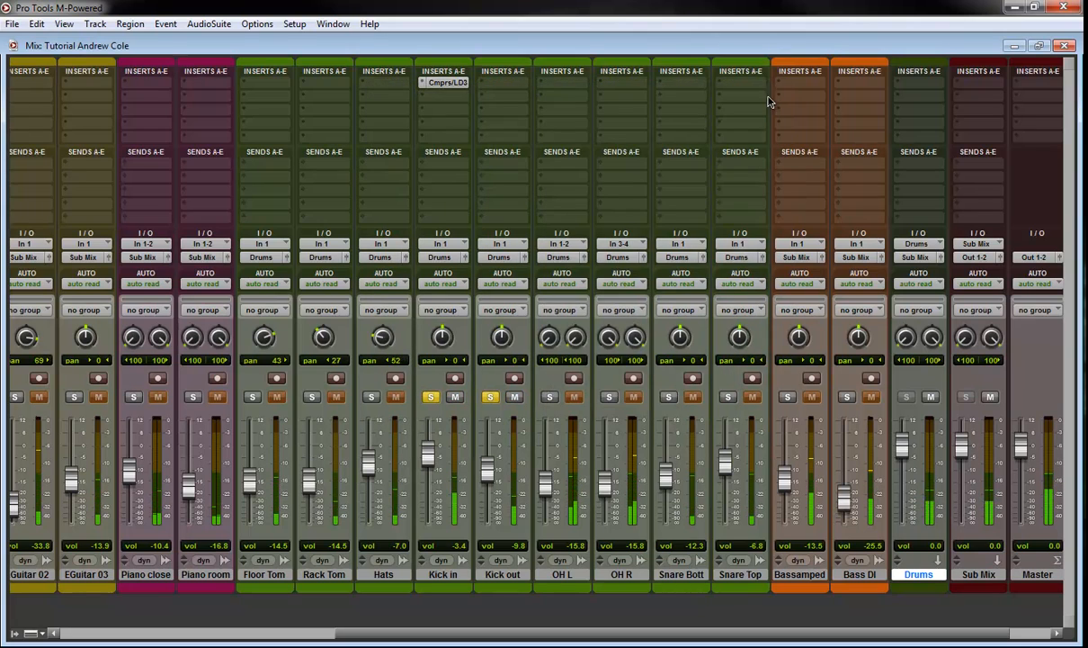
- Copy the compressor from Kick in to the first insert slot of Kick out
{"action": "left_click", "coordinate": [491, 399]}
{"action": "left_click", "coordinate": [490, 399]}
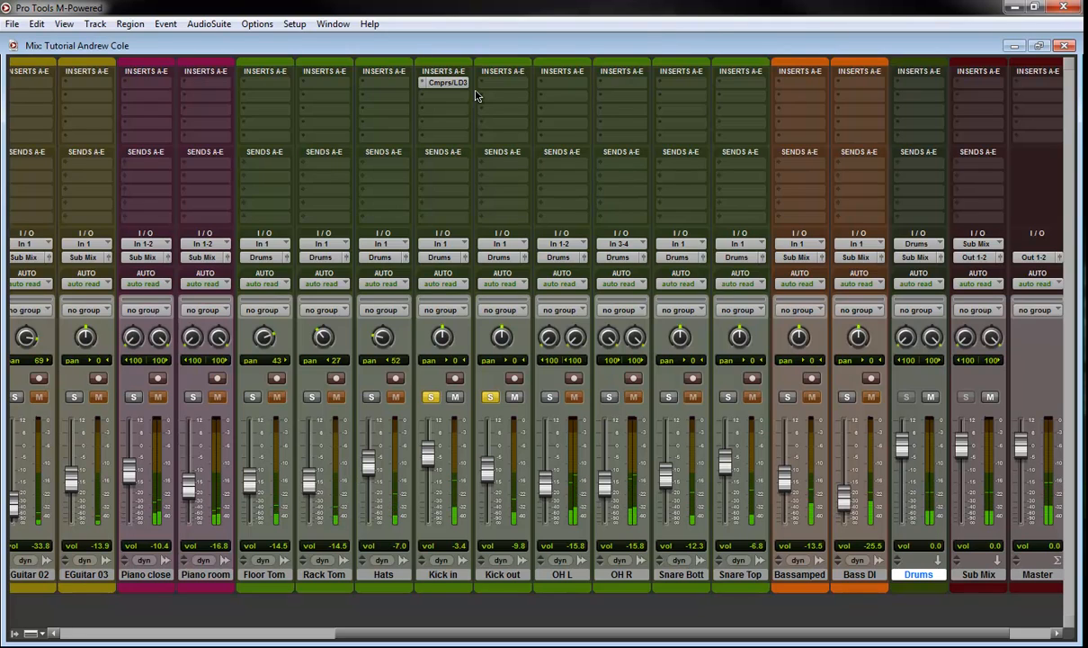
{"action": "left_click_drag", "start_coordinate": [441, 83], "coordinate": [503, 83]}
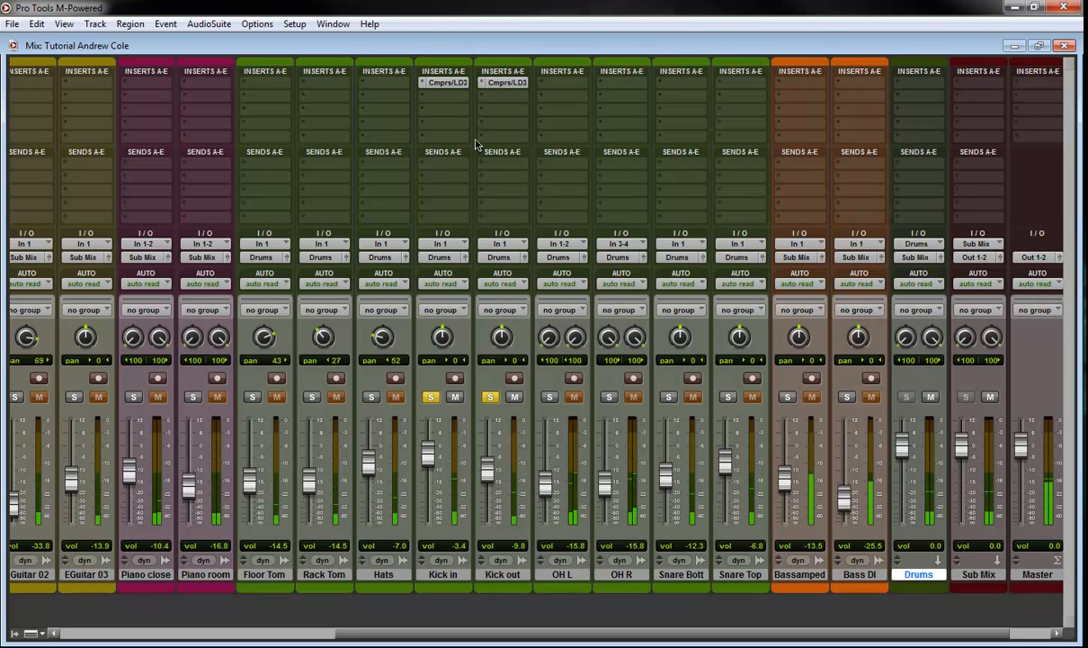
- Unsolo Kick out and insert the mono Digidesign EQ 3 4-Band in the second insert slot of Kick in
{"action": "left_click", "coordinate": [491, 396]}
{"action": "left_click", "coordinate": [420, 94]}
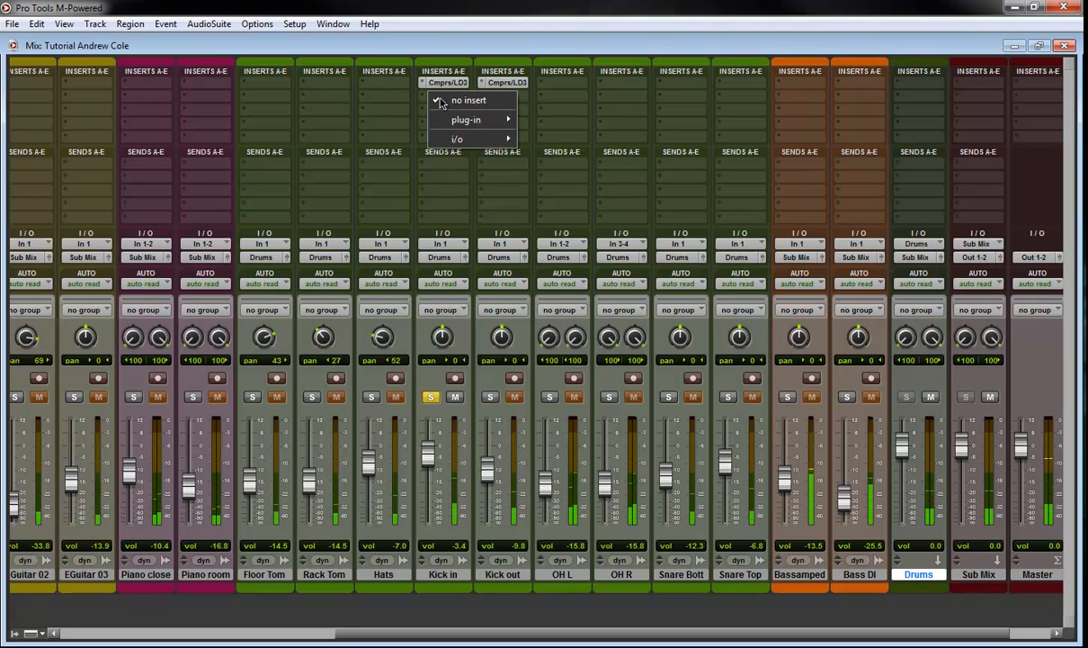
{"action": "mouse_move", "coordinate": [464, 119]}
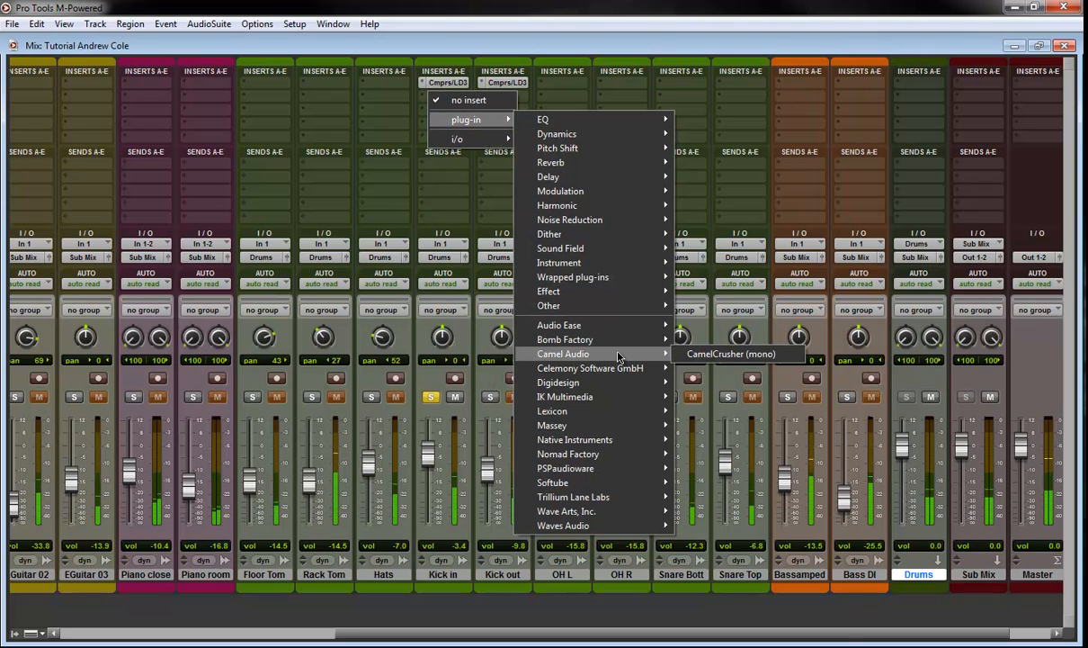
{"action": "mouse_move", "coordinate": [662, 389]}
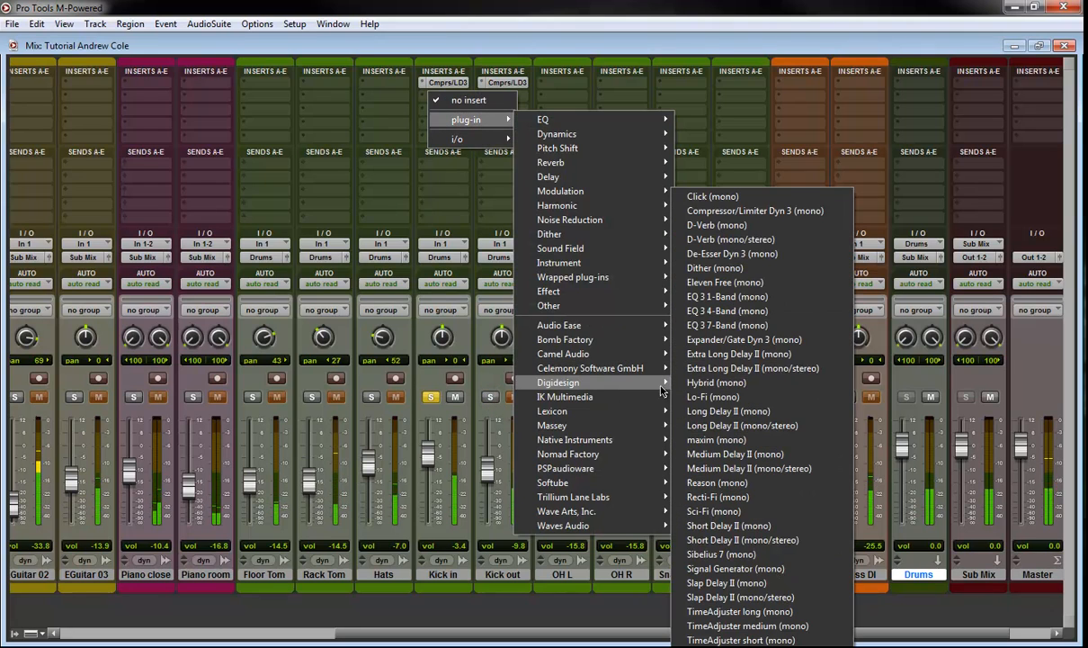
{"action": "left_click", "coordinate": [743, 312]}
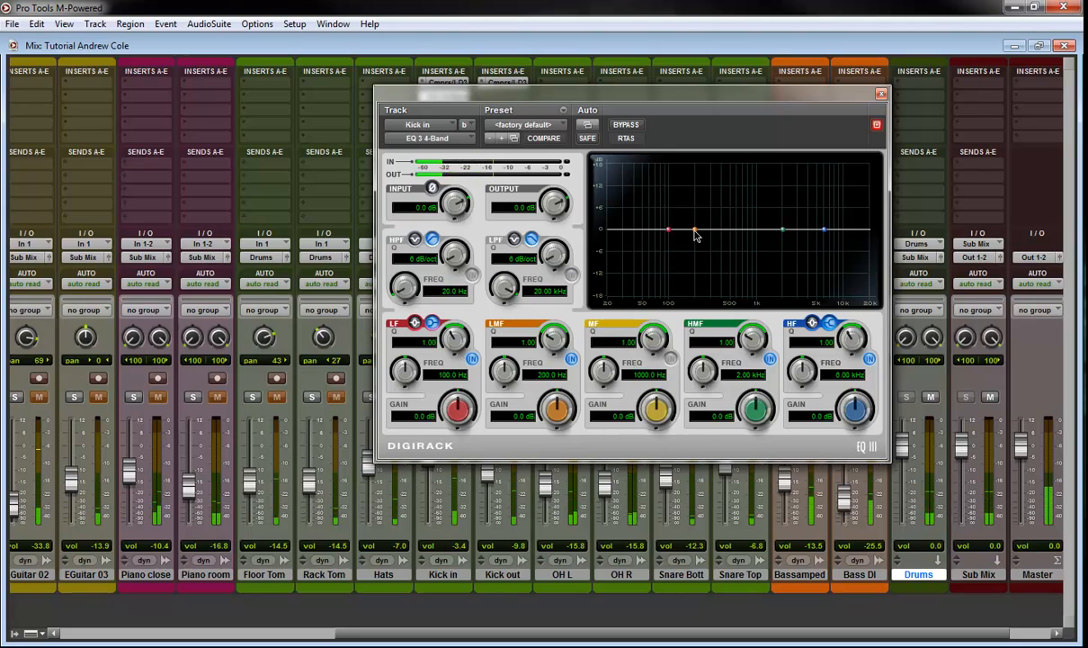
- Cut Kick in's low-mid band by 2.5 dB at about 325 Hz and boost its high-mid band by 2.5 dB at 3.05 kHz
{"action": "left_click_drag", "start_coordinate": [697, 231], "coordinate": [718, 243]}
{"action": "left_click_drag", "start_coordinate": [785, 230], "coordinate": [803, 225]}
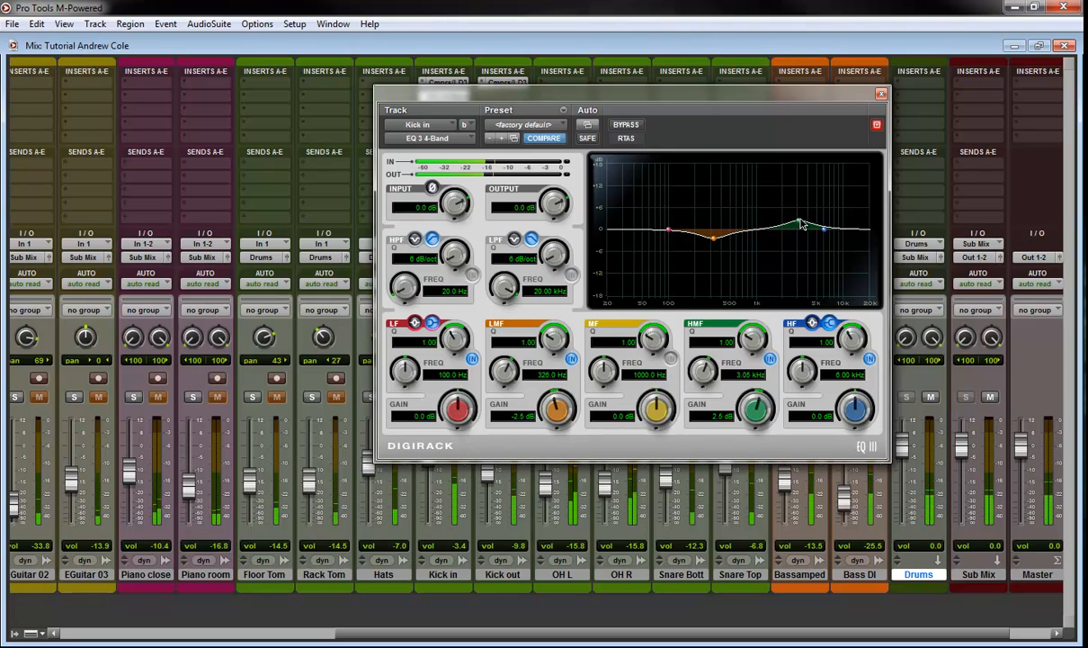
{"action": "left_click", "coordinate": [882, 94]}
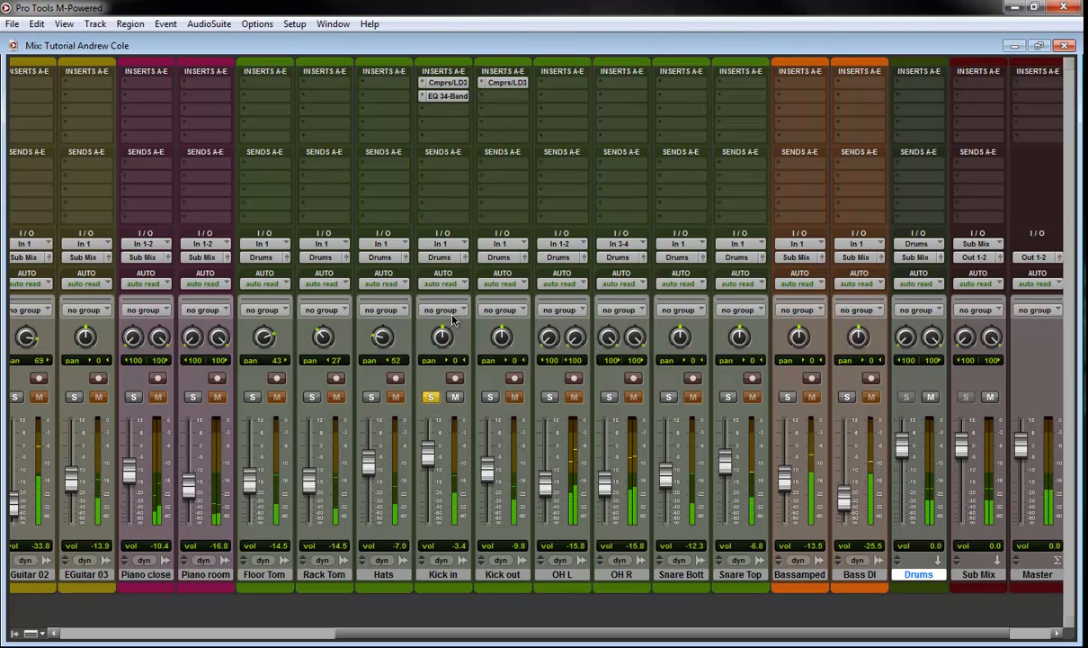
- Copy the EQ from Kick in to the second insert slot of Kick out, audition both kicks soloed, and unsolo them
{"action": "left_click_drag", "start_coordinate": [468, 97], "coordinate": [506, 96]}
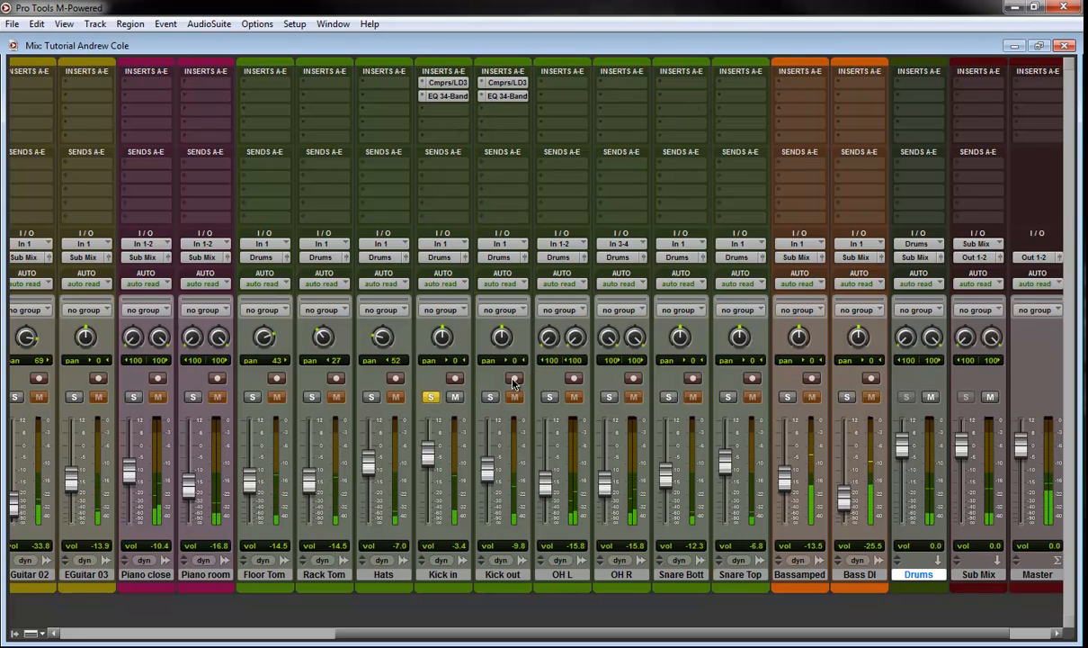
{"action": "left_click", "coordinate": [491, 397]}
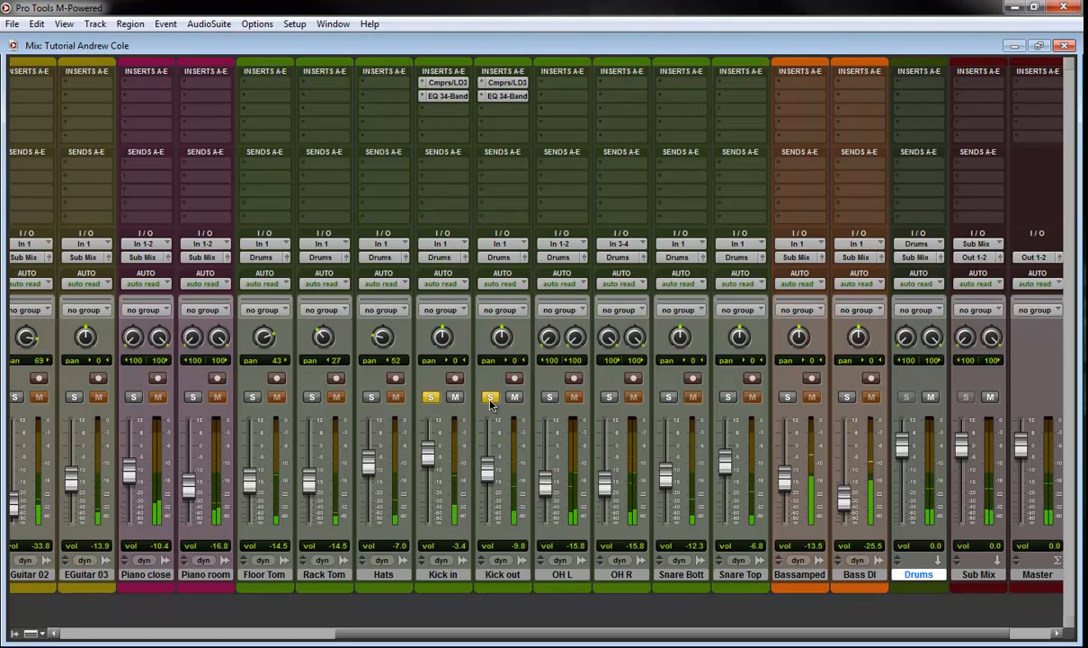
{"action": "left_click", "coordinate": [431, 397]}
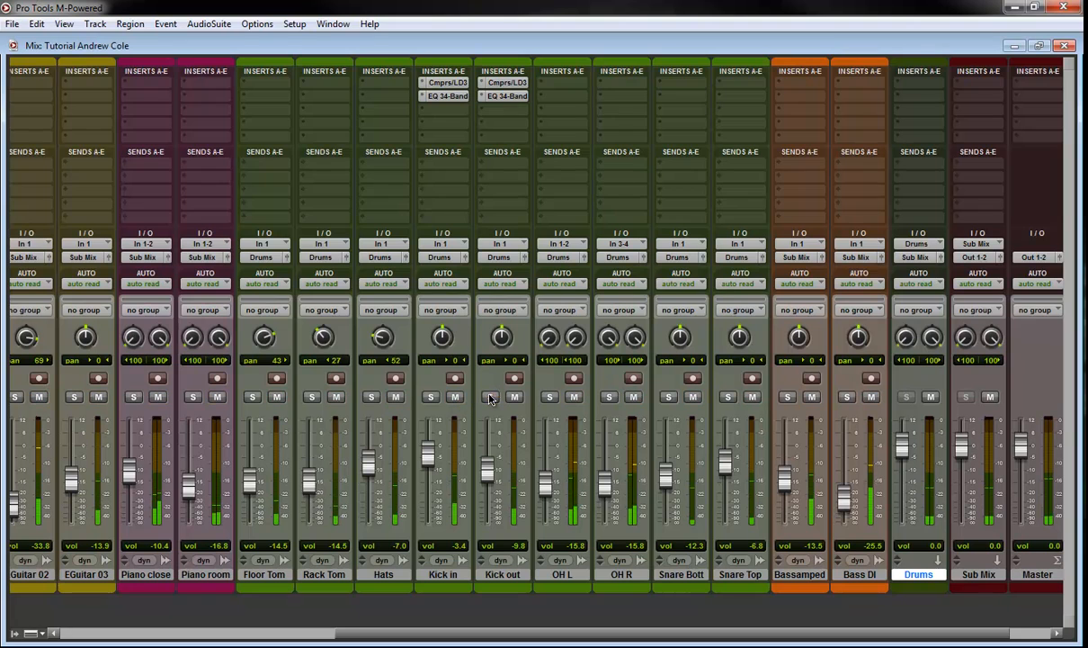
{"action": "left_click", "coordinate": [490, 396]}
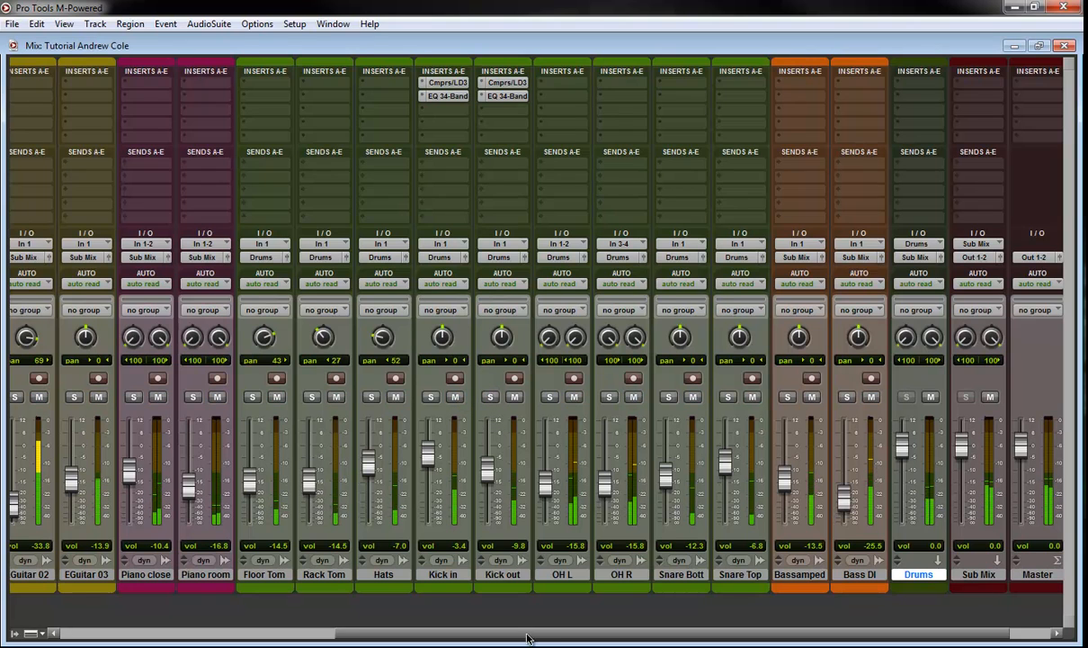
- Mute the Vox - LD and Vox - BG tracks
{"action": "left_click_drag", "start_coordinate": [529, 634], "coordinate": [251, 635]}
{"action": "left_click", "coordinate": [51, 396]}
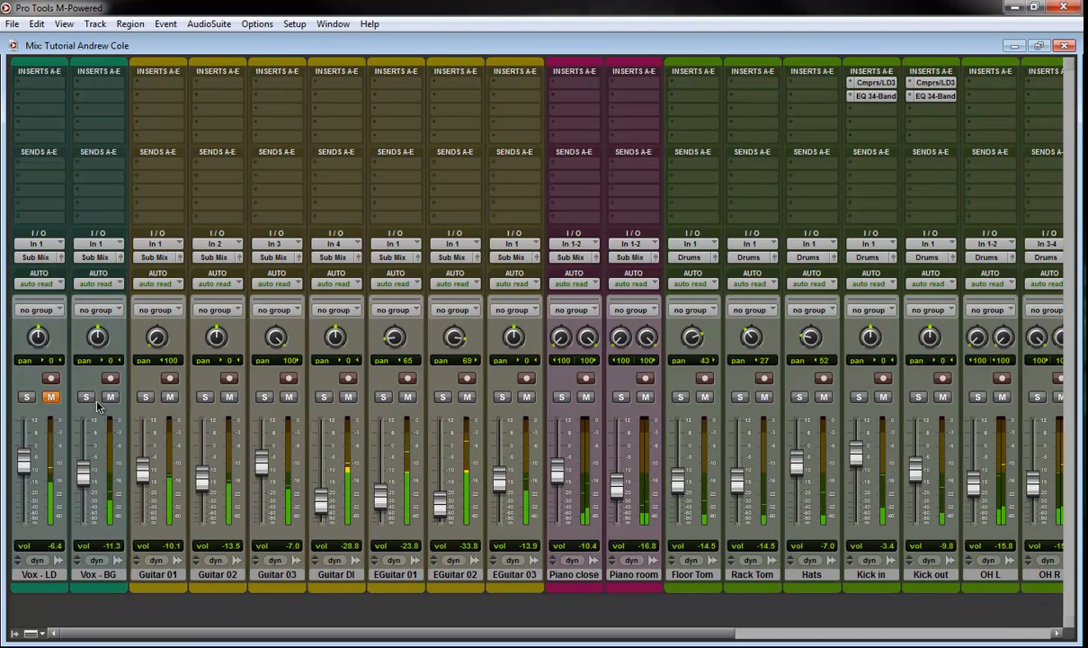
{"action": "left_click", "coordinate": [110, 397]}
{"action": "left_click_drag", "start_coordinate": [426, 635], "coordinate": [615, 625]}
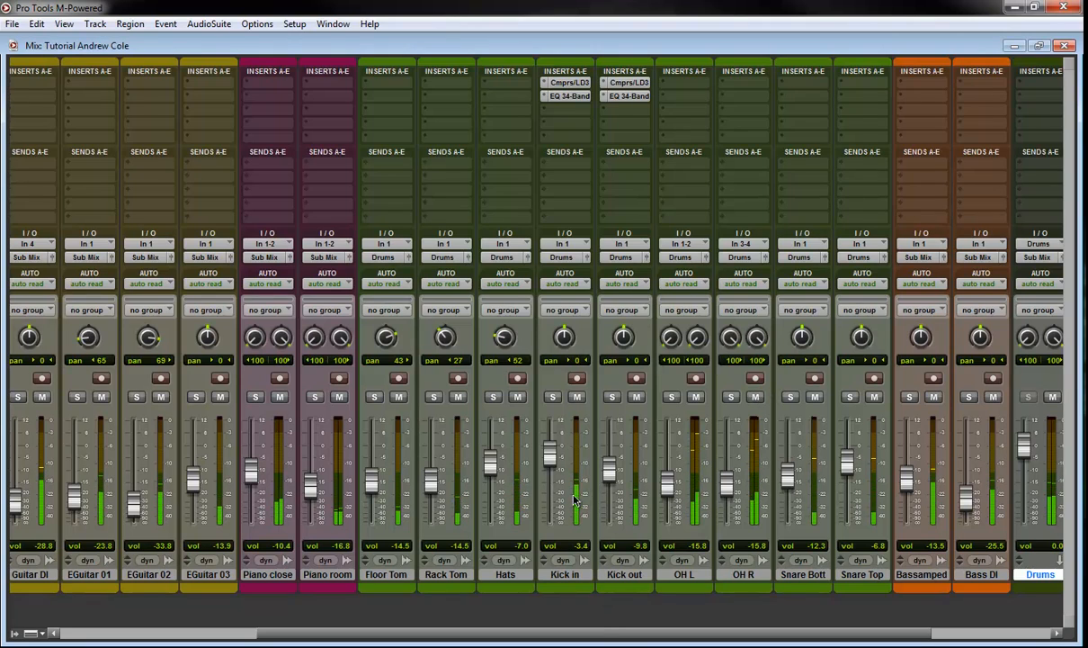
- Insert the mono Digidesign Compressor/Limiter Dyn 3 in the first insert slot of Snare Bott
{"action": "left_click", "coordinate": [799, 83]}
{"action": "mouse_move", "coordinate": [817, 104]}
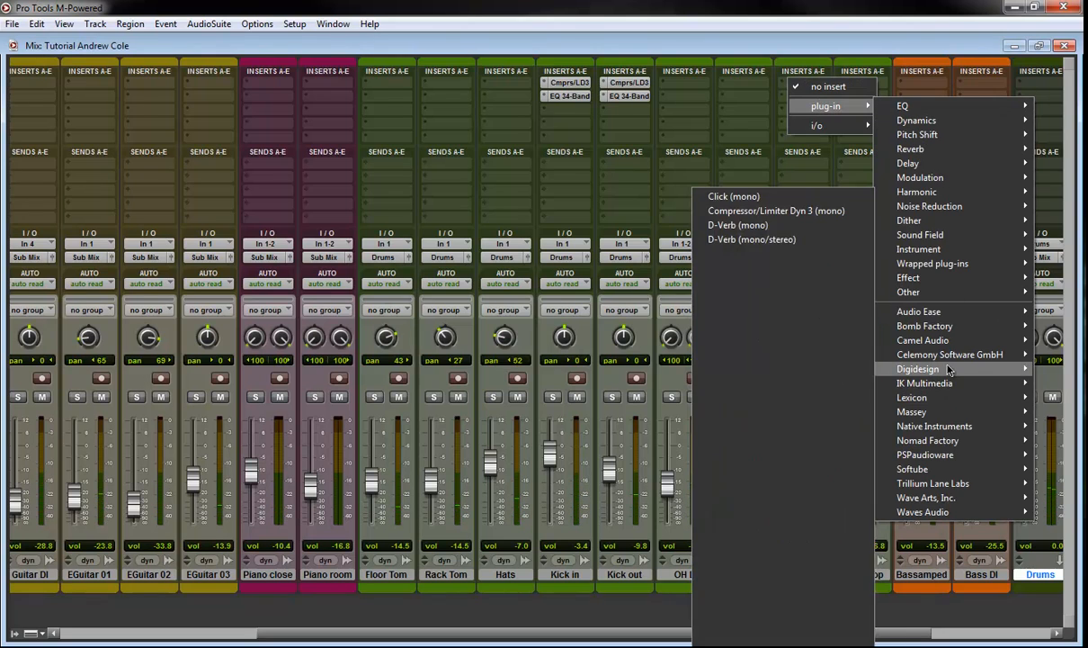
{"action": "mouse_move", "coordinate": [949, 370]}
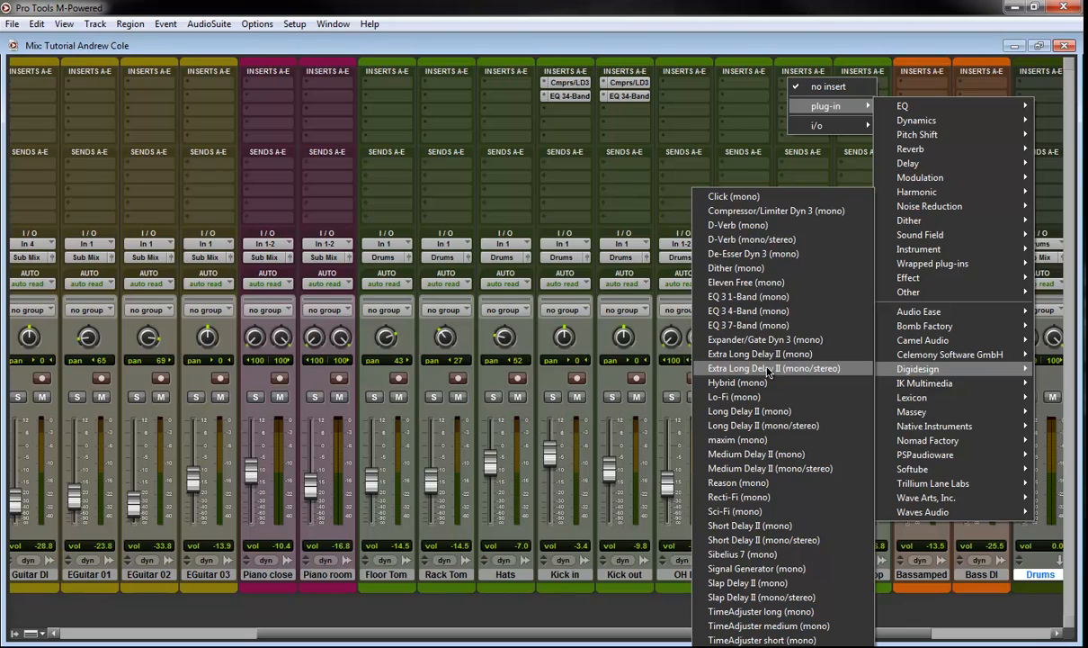
{"action": "left_click", "coordinate": [764, 211]}
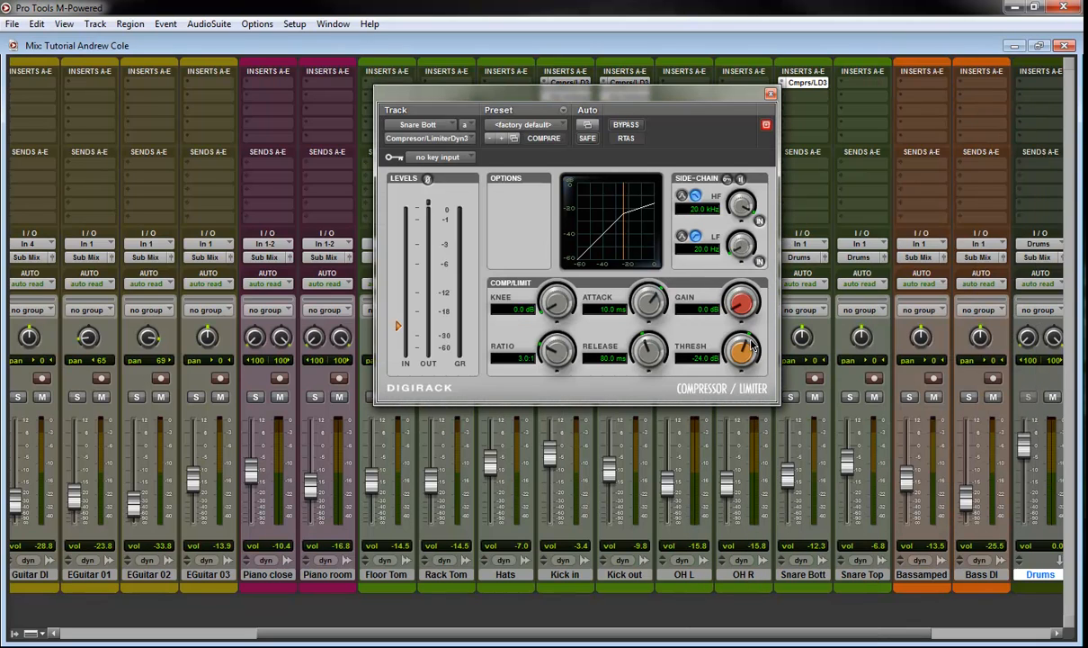
- Solo Snare Bott and set its compressor's threshold to -60 dB, ratio to 6.4:1 and attack to 3.6 ms
{"action": "left_click_drag", "start_coordinate": [753, 348], "coordinate": [764, 511]}
{"action": "left_click", "coordinate": [795, 399]}
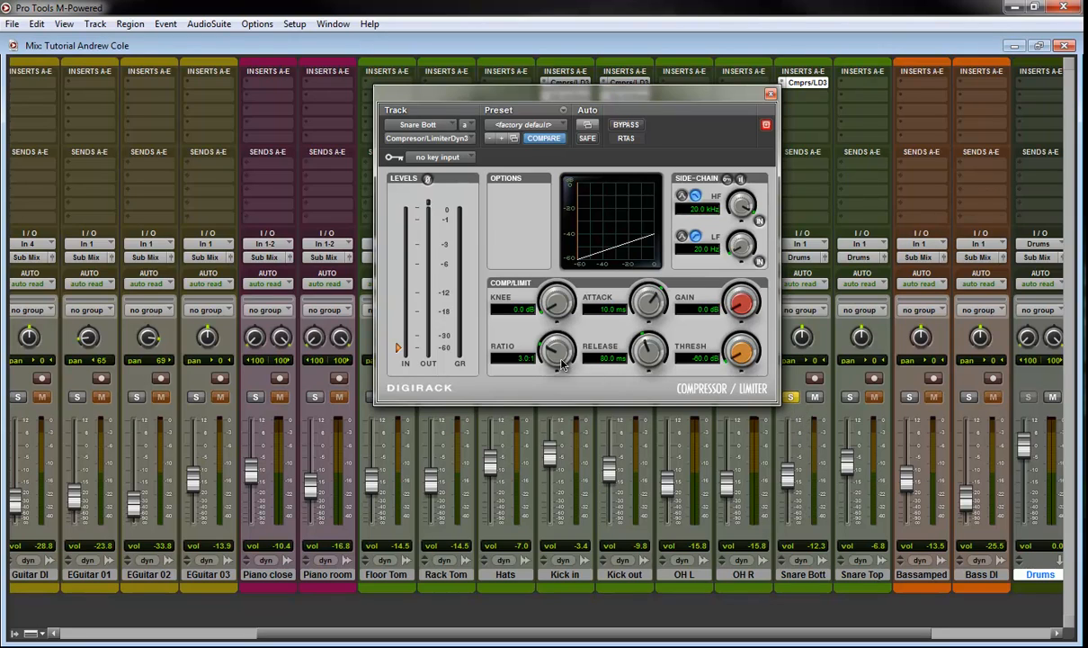
{"action": "left_click_drag", "start_coordinate": [566, 357], "coordinate": [529, 321]}
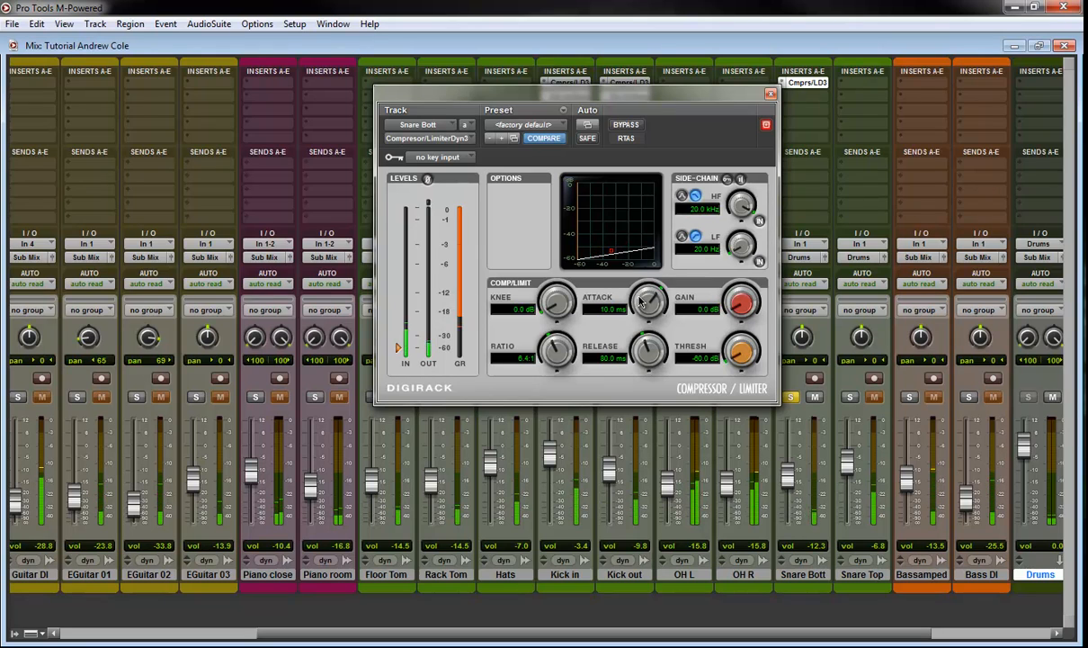
{"action": "mouse_move", "coordinate": [651, 299]}
{"action": "left_mouse_down"}
{"action": "mouse_move", "coordinate": [636, 325]}
{"action": "mouse_move", "coordinate": [636, 309]}
{"action": "left_mouse_up"}
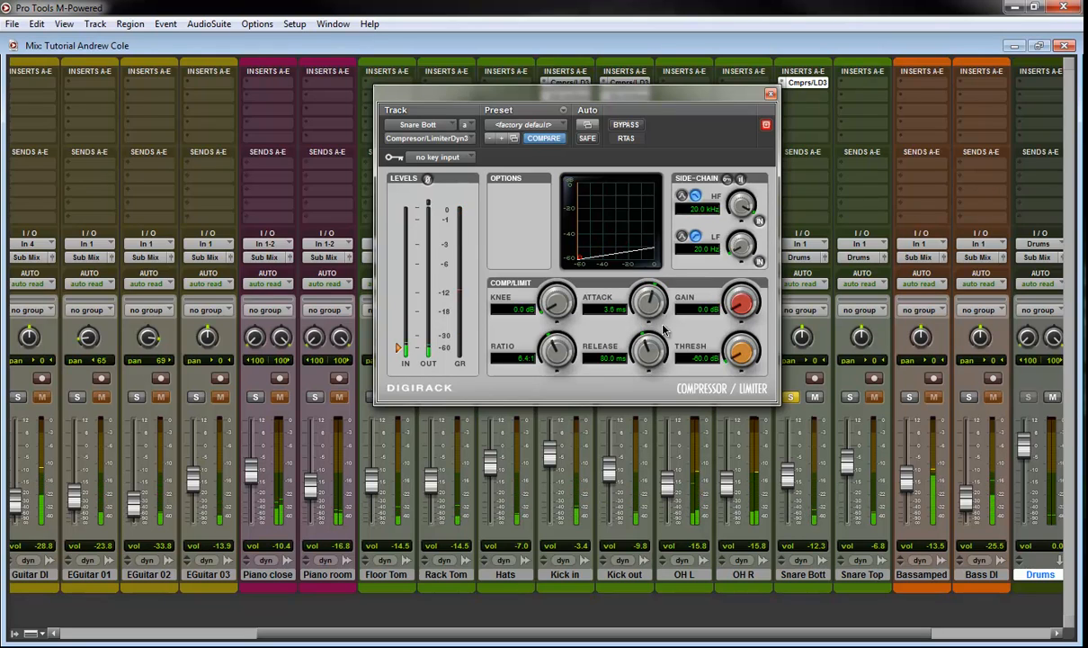
- Set the Snare Bott compressor's gain to 9.6 dB, release to 5.2 ms and attack to 5.4 ms
{"action": "left_click_drag", "start_coordinate": [740, 305], "coordinate": [737, 273]}
{"action": "left_click_drag", "start_coordinate": [648, 351], "coordinate": [649, 398]}
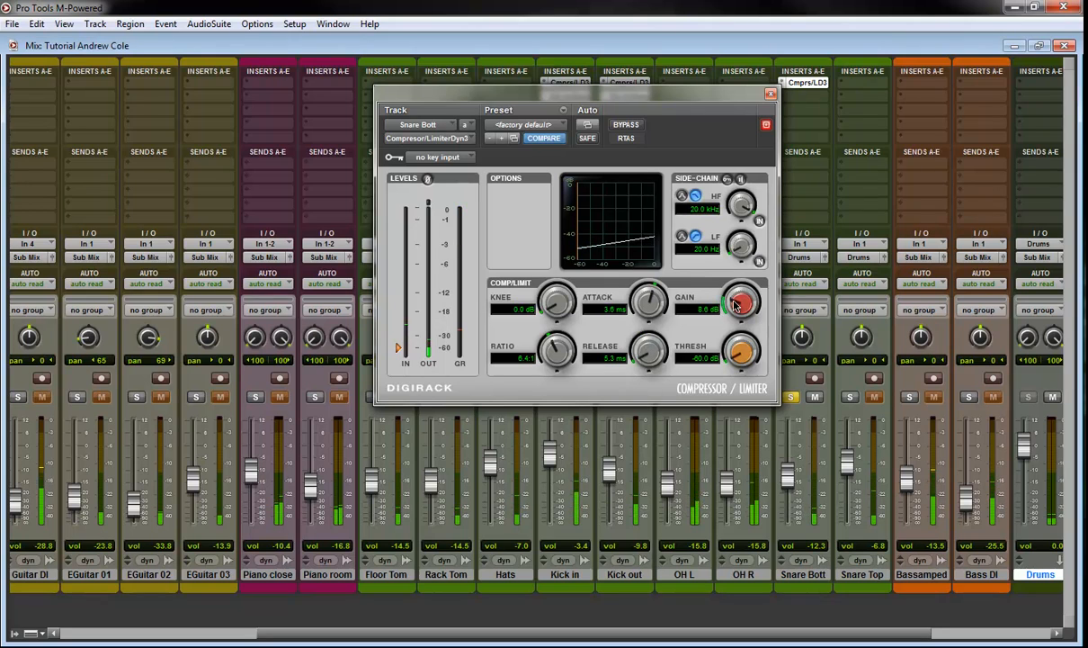
{"action": "left_click_drag", "start_coordinate": [735, 301], "coordinate": [734, 303]}
{"action": "left_click_drag", "start_coordinate": [666, 306], "coordinate": [653, 301]}
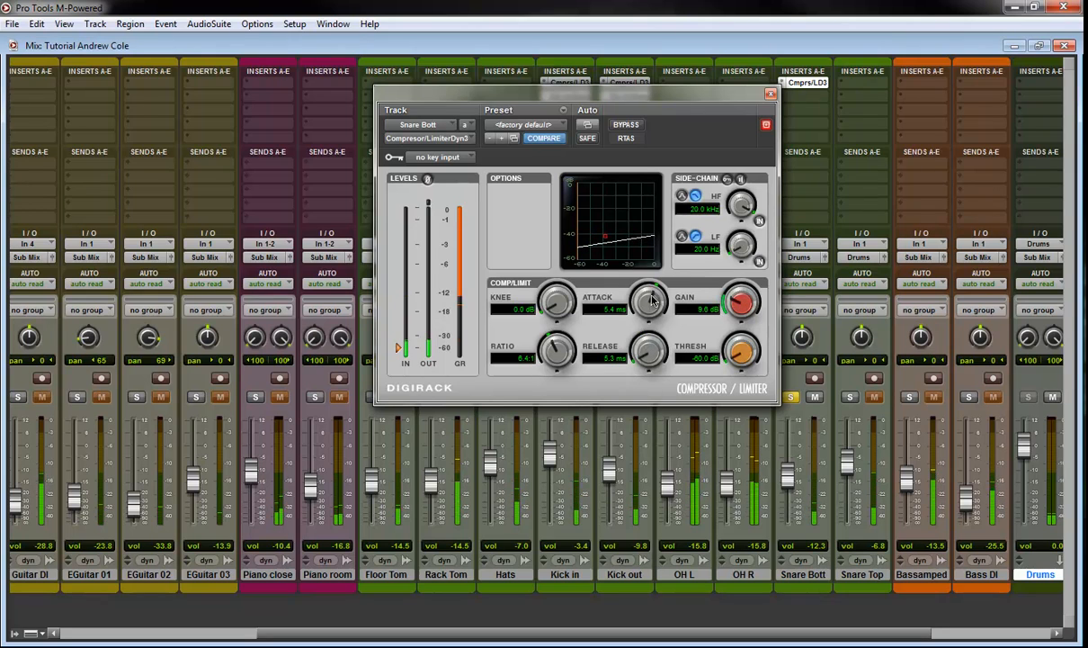
{"action": "left_click_drag", "start_coordinate": [655, 294], "coordinate": [654, 296]}
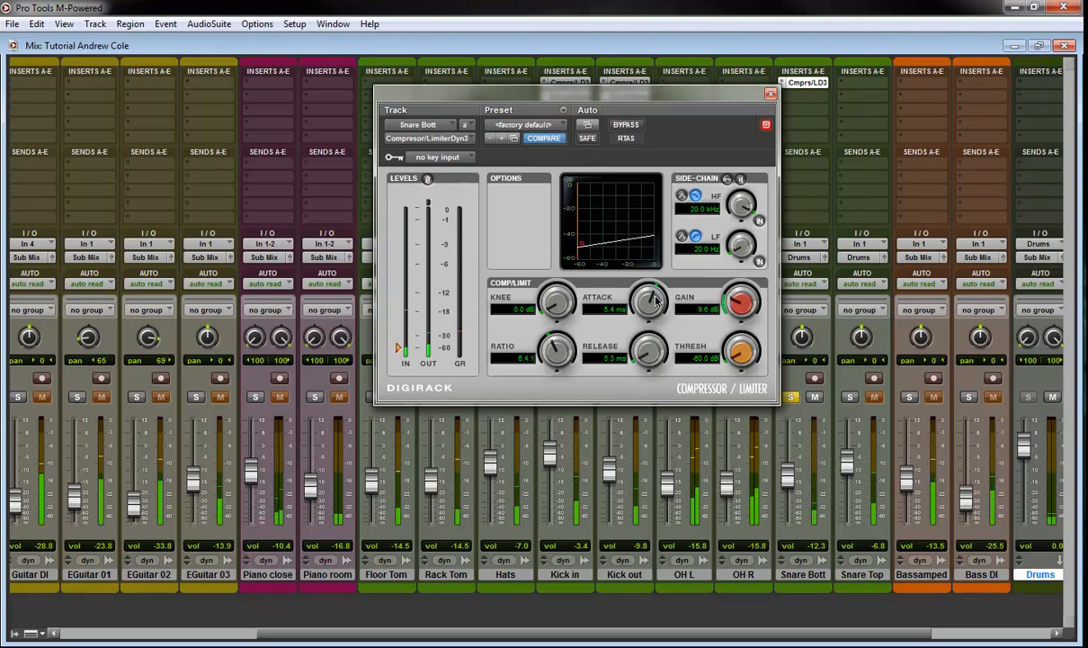
- Set the Snare Bott compressor's release to 31.3 ms, threshold to -33.6 dB, ratio to 3.9:1 and gain to 7.2 dB
{"action": "left_click_drag", "start_coordinate": [645, 360], "coordinate": [637, 332]}
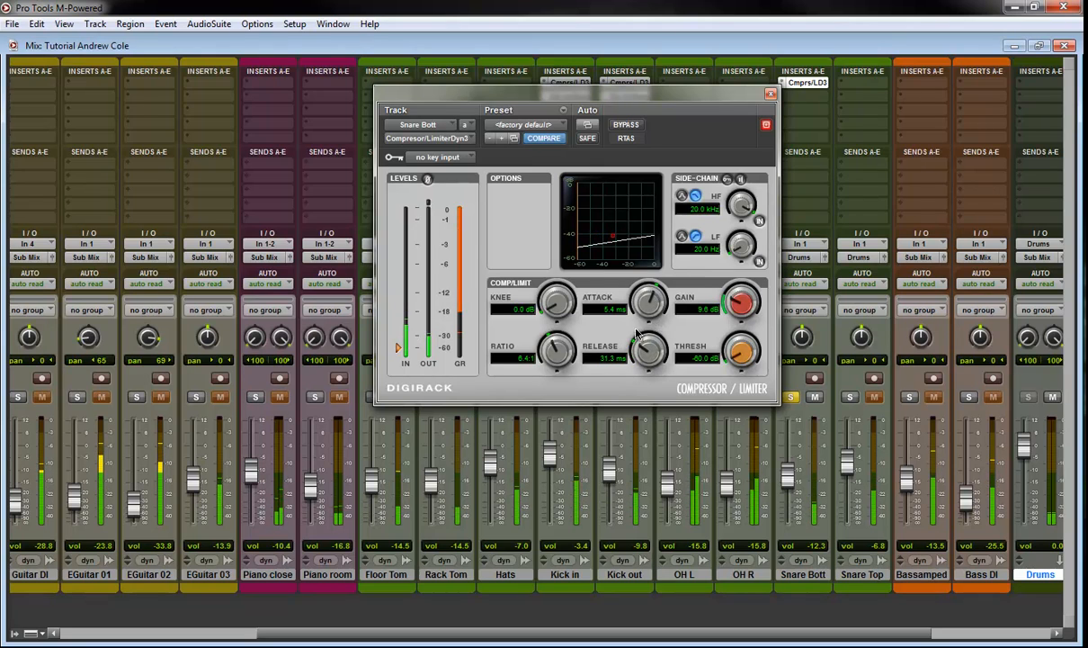
{"action": "left_click_drag", "start_coordinate": [736, 354], "coordinate": [766, 290]}
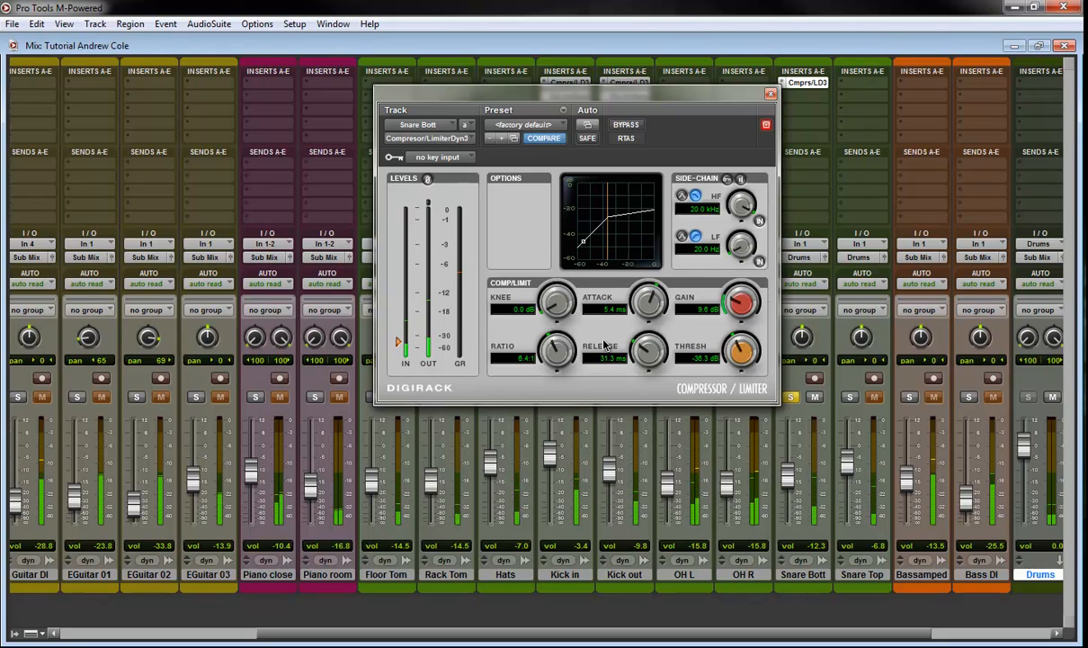
{"action": "left_click_drag", "start_coordinate": [539, 333], "coordinate": [541, 349]}
{"action": "left_click_drag", "start_coordinate": [738, 299], "coordinate": [739, 311]}
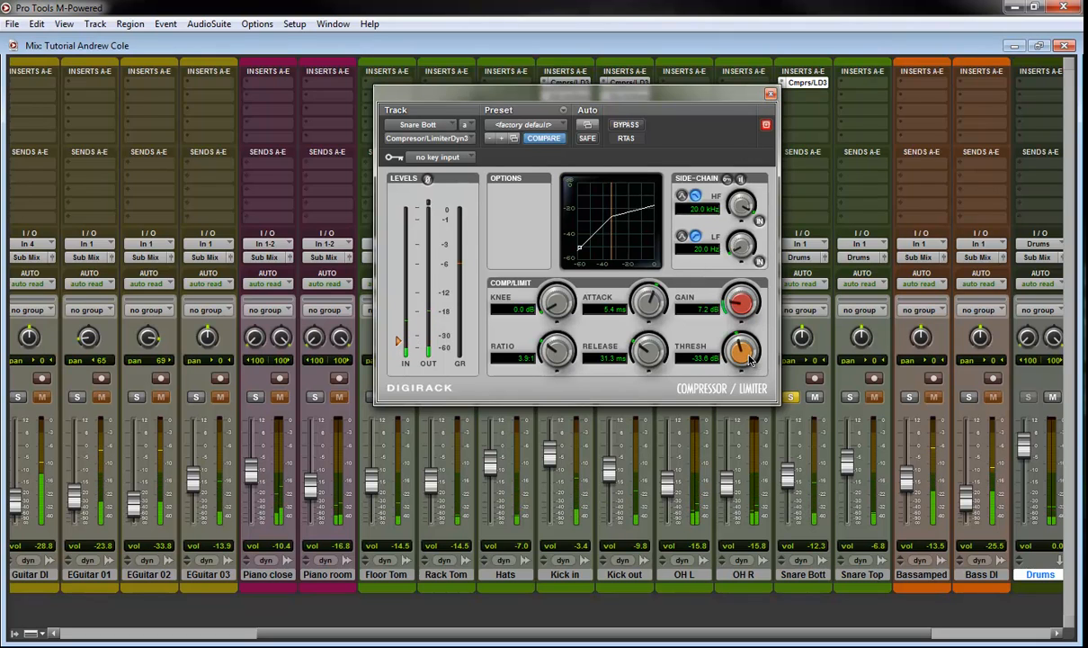
- Copy the Snare Bott compressor to the first insert slot of Snare Top and unsolo Snare Bott
{"action": "left_click", "coordinate": [770, 94]}
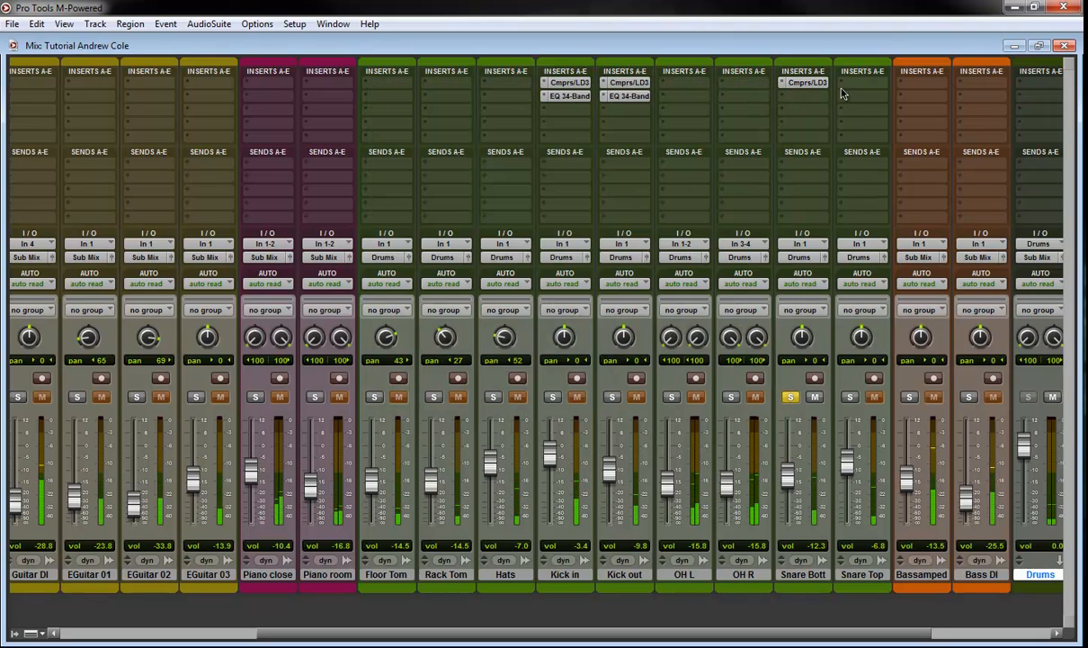
{"action": "left_click_drag", "start_coordinate": [802, 83], "coordinate": [863, 83]}
{"action": "left_click", "coordinate": [797, 397]}
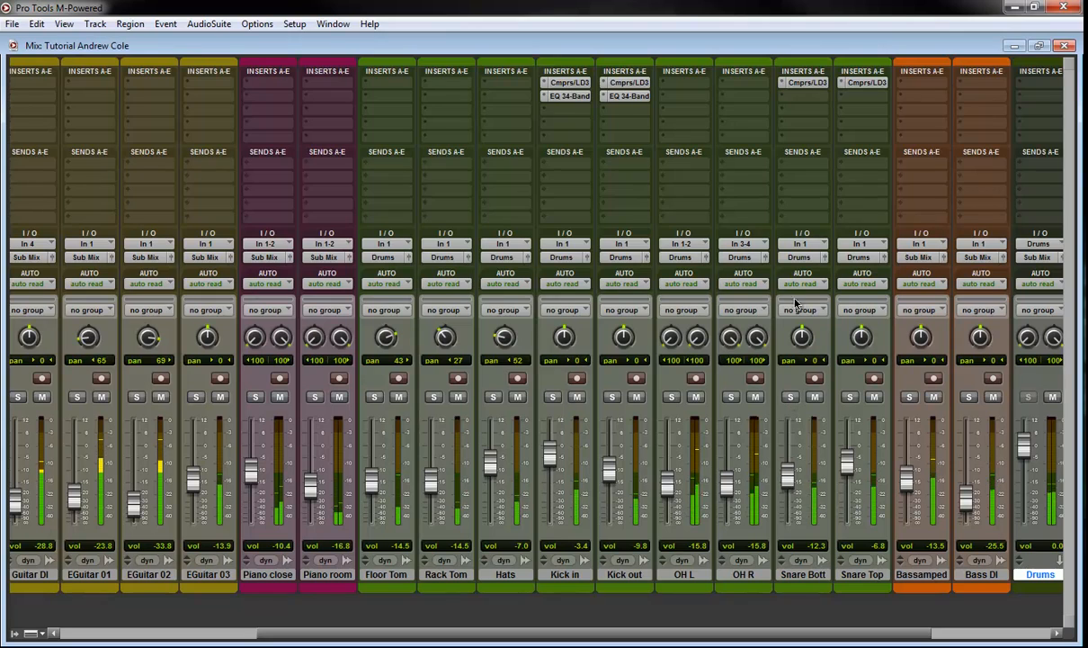
- Move both snare compressors to the second insert slot and insert a mono Digidesign EQ 3 1-Band in Snare Bott's first slot
{"action": "left_click_drag", "start_coordinate": [810, 97], "coordinate": [810, 98]}
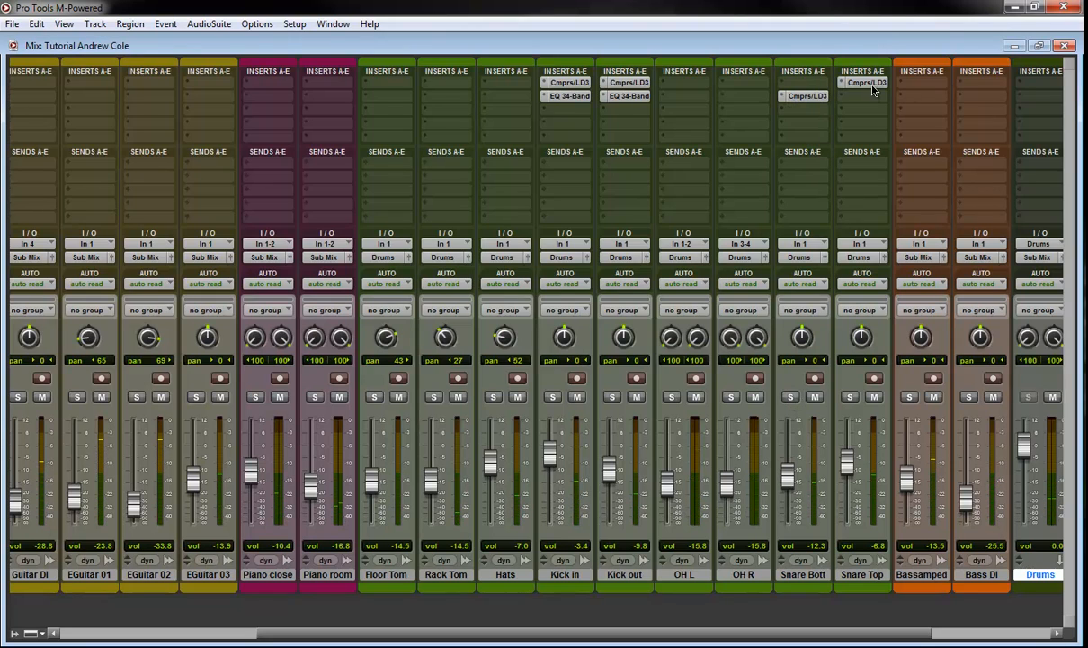
{"action": "left_click_drag", "start_coordinate": [872, 84], "coordinate": [872, 97]}
{"action": "left_click", "coordinate": [823, 79]}
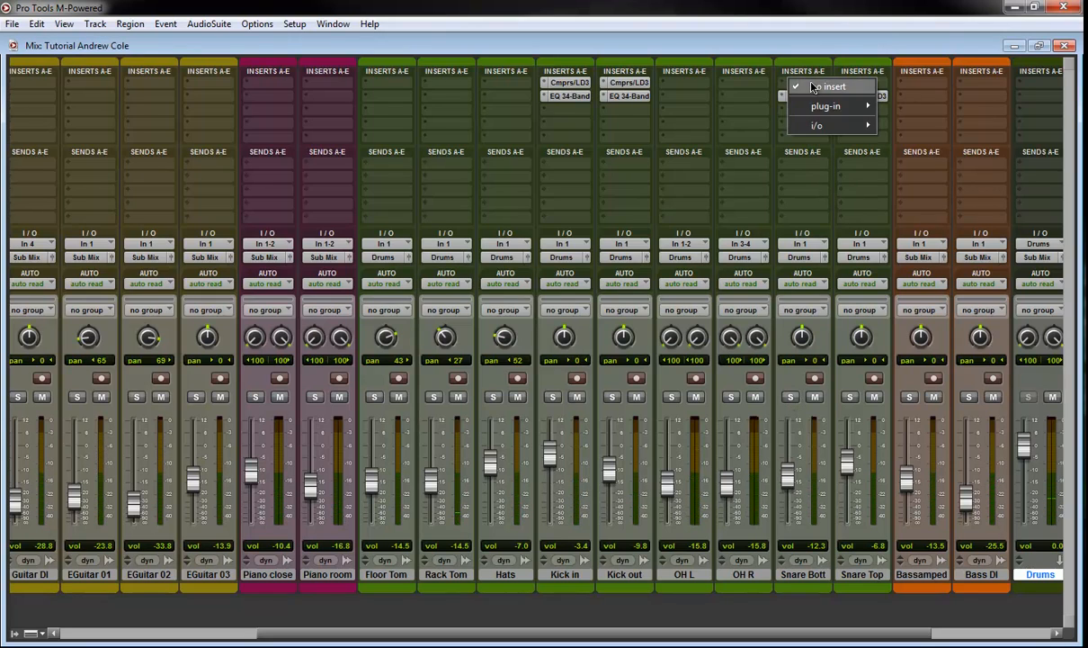
{"action": "mouse_move", "coordinate": [826, 106]}
{"action": "mouse_move", "coordinate": [947, 376]}
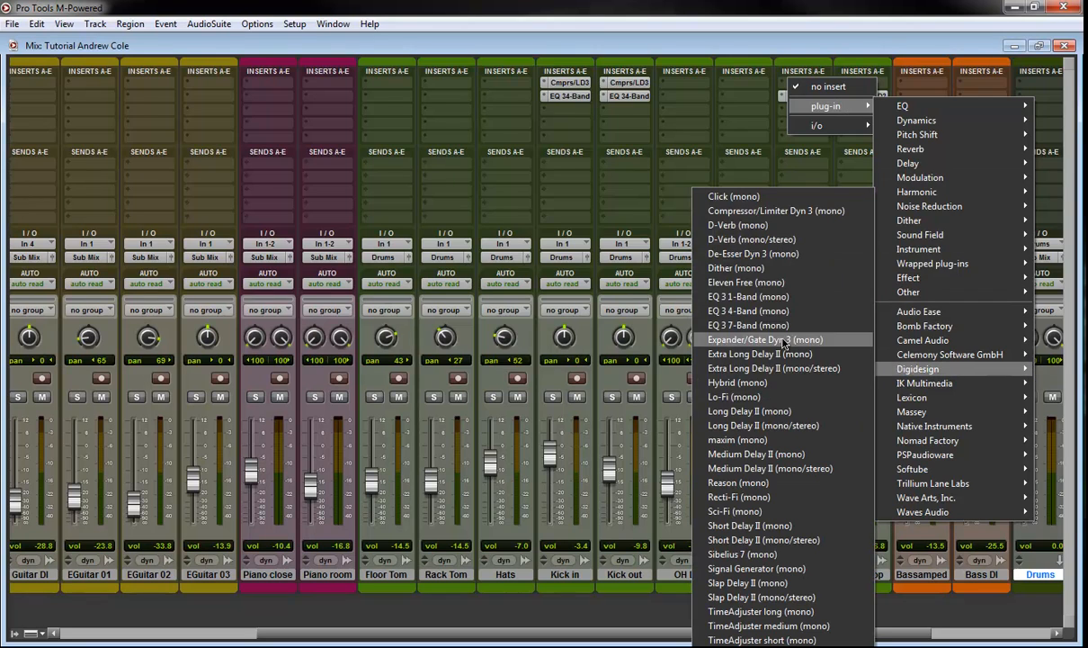
{"action": "left_click", "coordinate": [746, 297]}
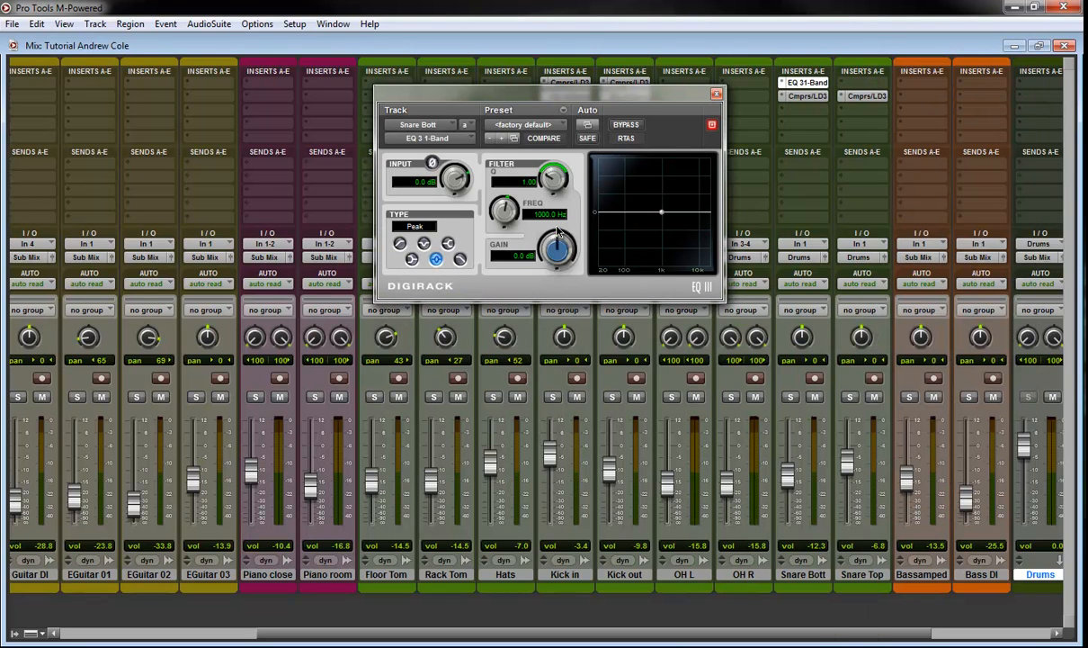
- Set the Snare Bott 1-band EQ to High-Pass at 130.8 Hz and copy it to Snare Top's first insert slot
{"action": "left_click", "coordinate": [400, 243]}
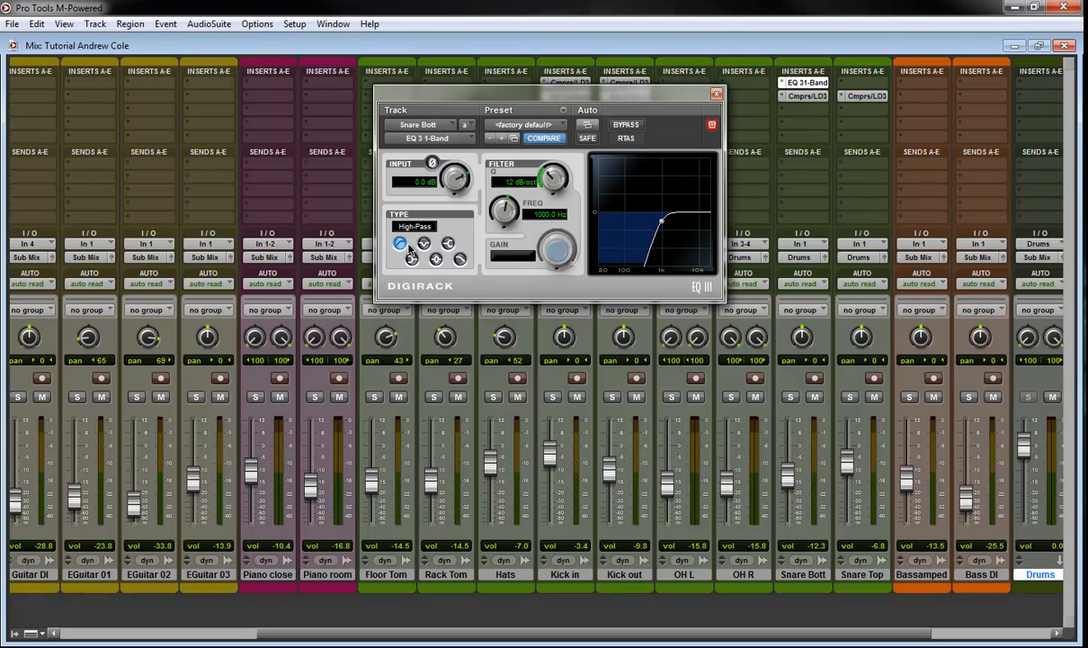
{"action": "left_click_drag", "start_coordinate": [497, 231], "coordinate": [497, 257]}
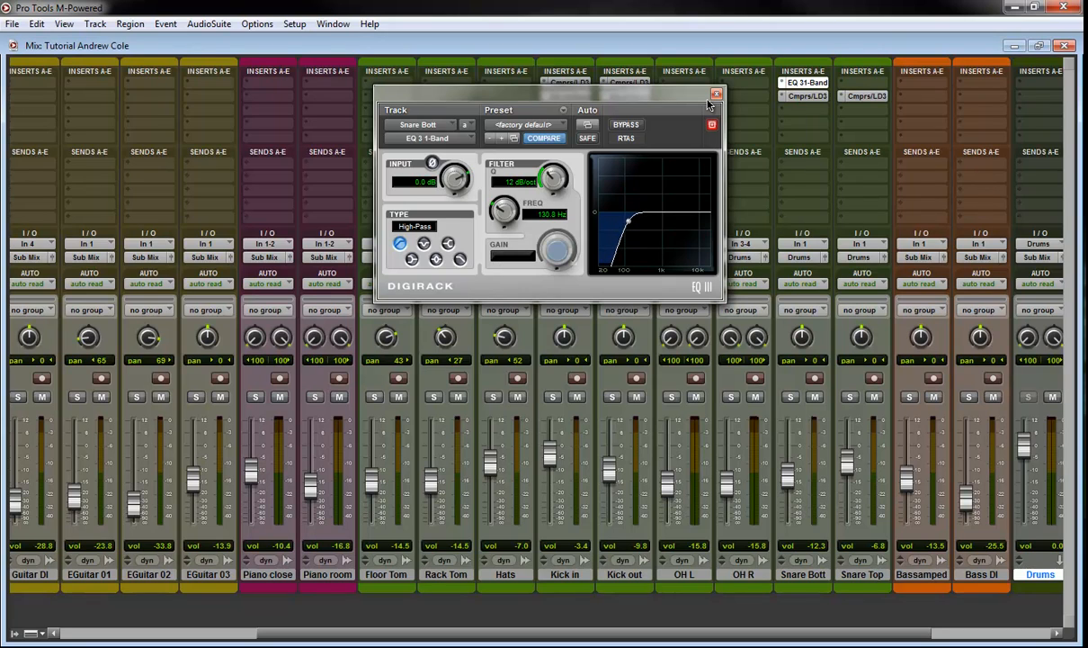
{"action": "mouse_move", "coordinate": [564, 193]}
{"action": "left_mouse_down"}
{"action": "mouse_move", "coordinate": [553, 166]}
{"action": "mouse_move", "coordinate": [553, 184]}
{"action": "left_mouse_up"}
{"action": "left_click", "coordinate": [716, 94]}
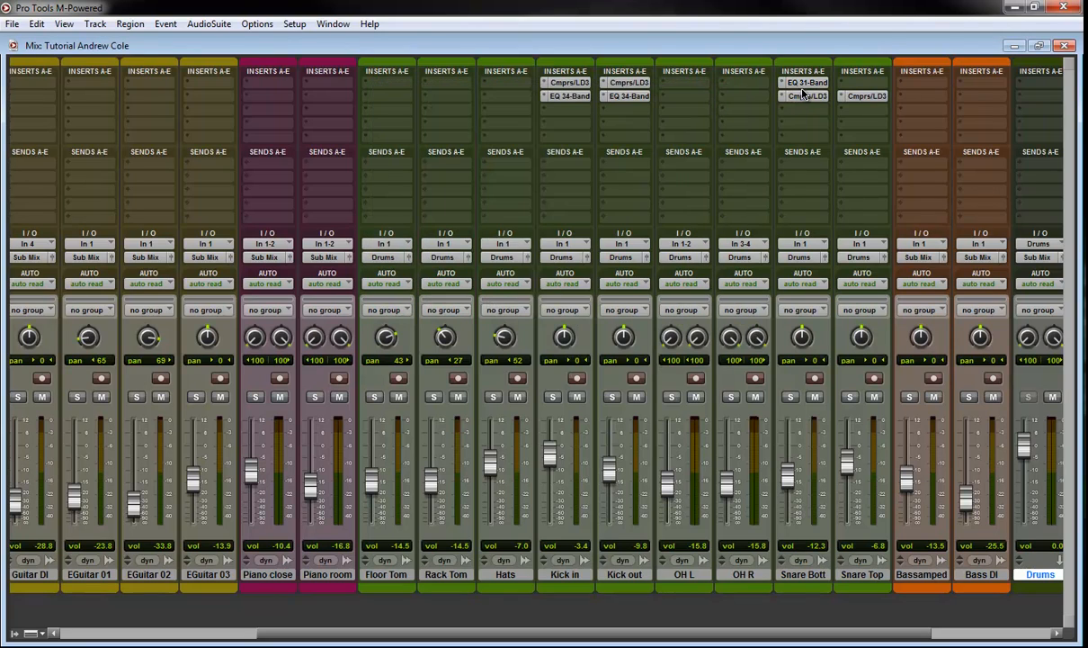
{"action": "left_click_drag", "start_coordinate": [852, 83], "coordinate": [852, 82]}
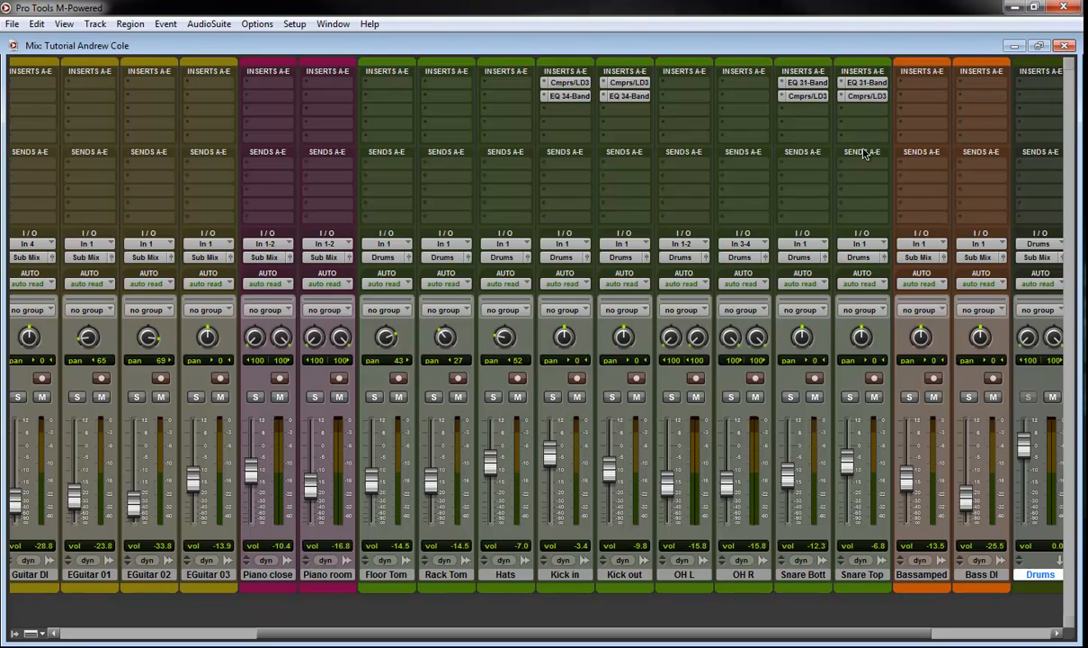
- Insert the mono Digidesign EQ 3 4-Band in the third insert slot of Snare Bott
{"action": "left_click", "coordinate": [792, 116]}
{"action": "mouse_move", "coordinate": [791, 133]}
{"action": "mouse_move", "coordinate": [921, 368]}
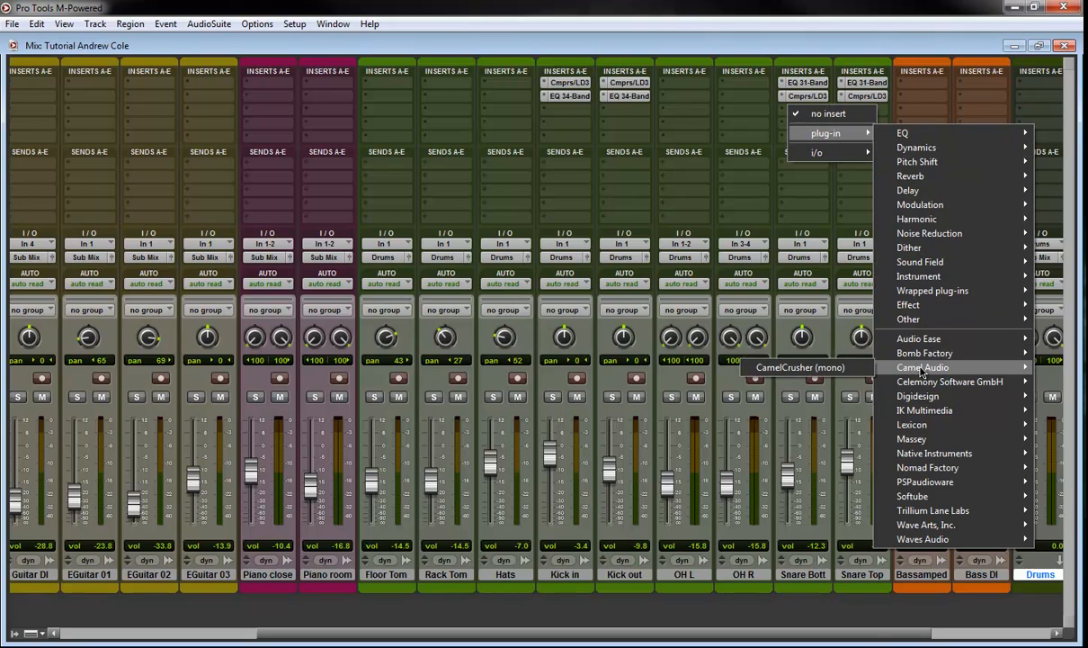
{"action": "mouse_move", "coordinate": [922, 396]}
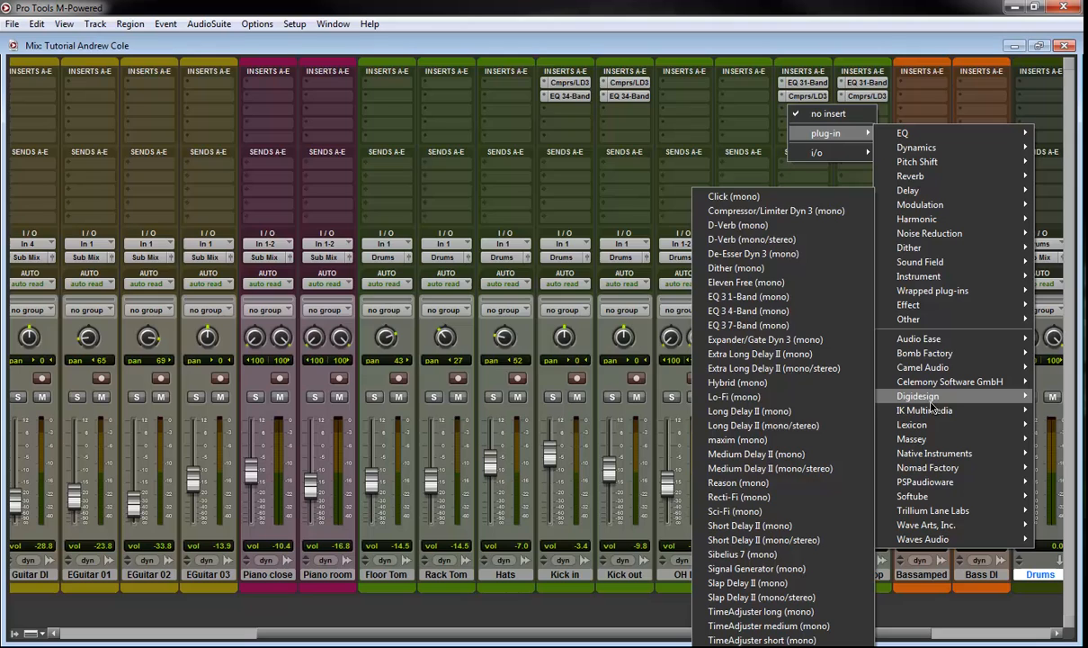
{"action": "left_click", "coordinate": [791, 310]}
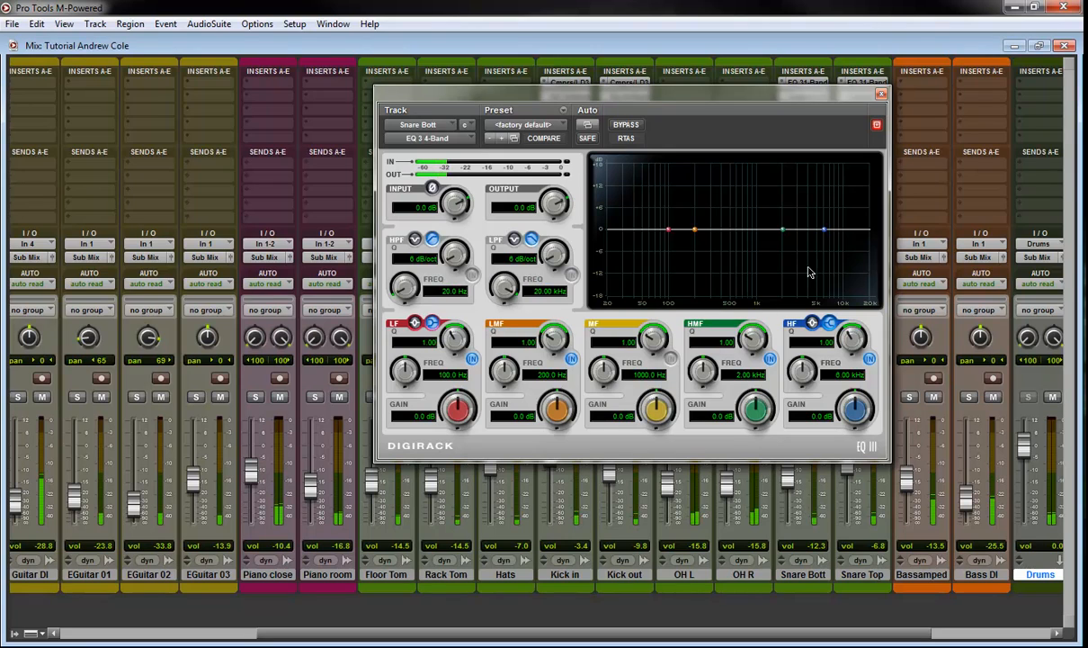
- Boost the Snare Bott EQ's HMF by 1.8 dB at 5.64 kHz, cut its LMF by 2.0 dB at 665 Hz, and copy it to Snare Top
{"action": "left_click_drag", "start_coordinate": [782, 232], "coordinate": [821, 222]}
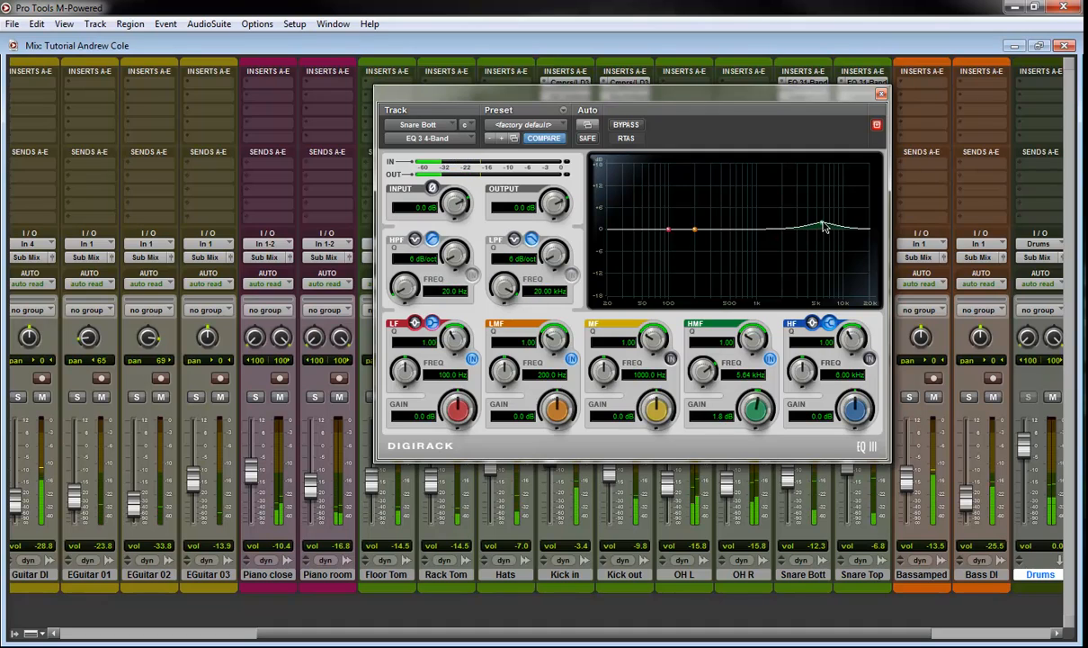
{"action": "left_click_drag", "start_coordinate": [695, 231], "coordinate": [741, 241]}
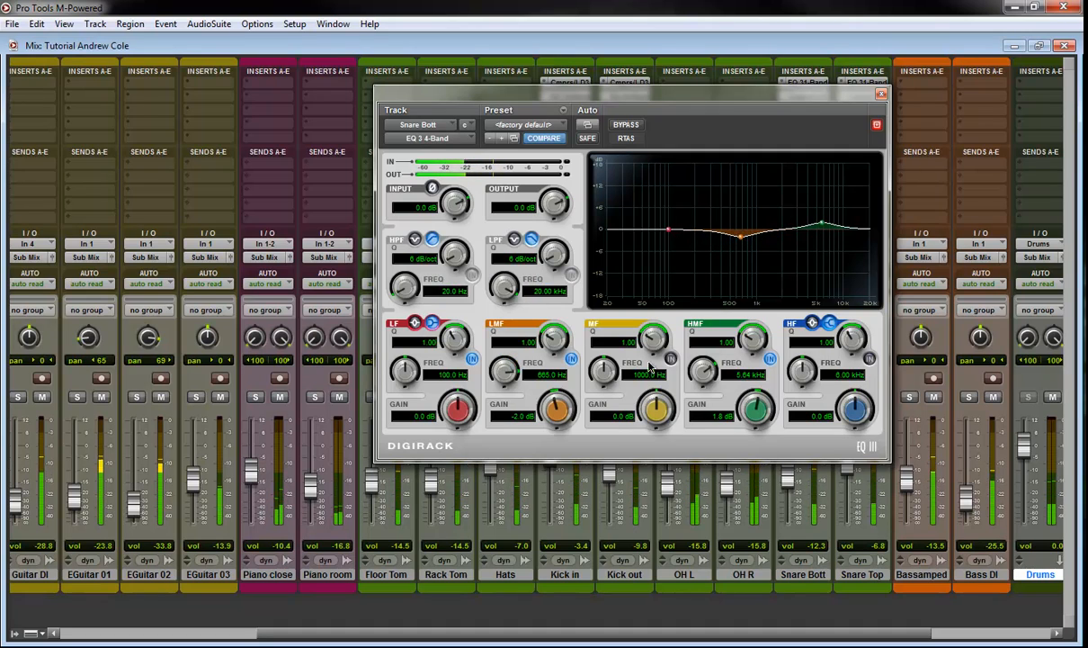
{"action": "left_click_drag", "start_coordinate": [558, 348], "coordinate": [559, 364]}
{"action": "left_click", "coordinate": [882, 93]}
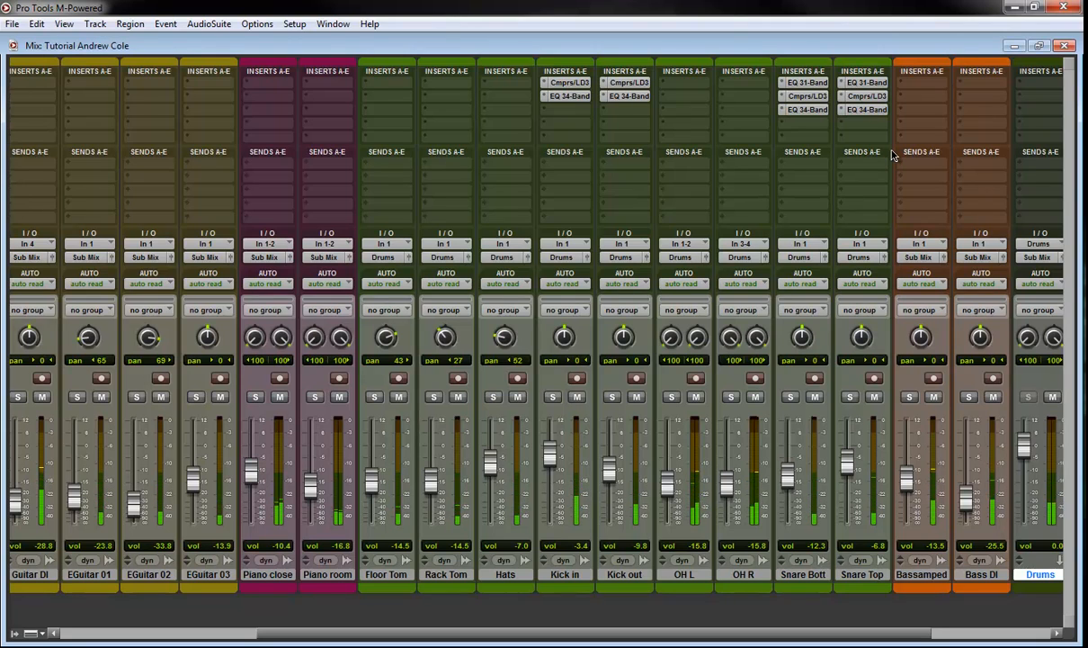
- Lower the volume of Snare Bott to -16.5 dB and Snare Top to -11.1 dB, and solo Hats
{"action": "left_click_drag", "start_coordinate": [848, 463], "coordinate": [791, 500]}
{"action": "left_click_drag", "start_coordinate": [846, 470], "coordinate": [791, 491]}
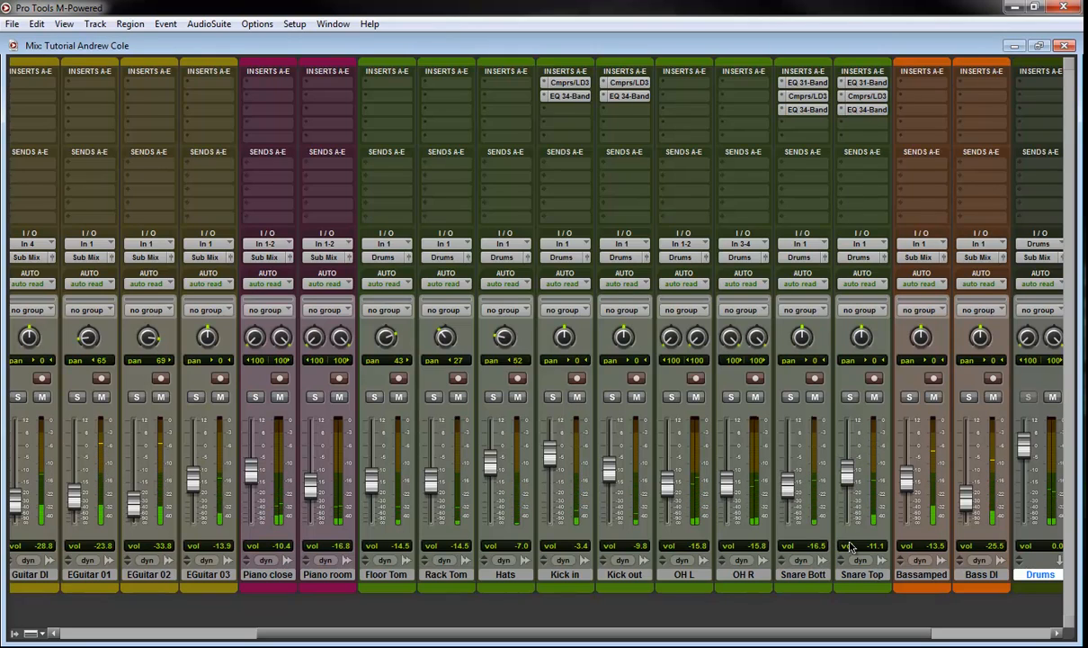
{"action": "left_click", "coordinate": [493, 397]}
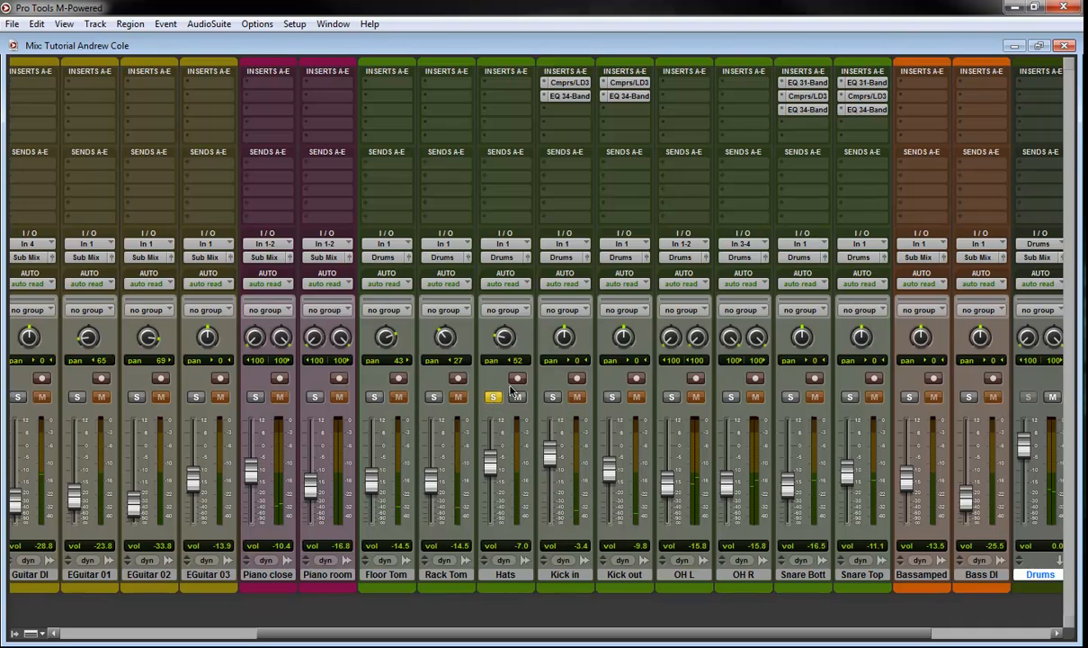
- Select bars 38 to 40 of the Floor Tom track in the Edit window and return to the Mix window
{"action": "left_click", "coordinate": [1064, 47]}
{"action": "scroll", "coordinate": [539, 385], "scroll_direction": "up", "scroll_amount": 2}
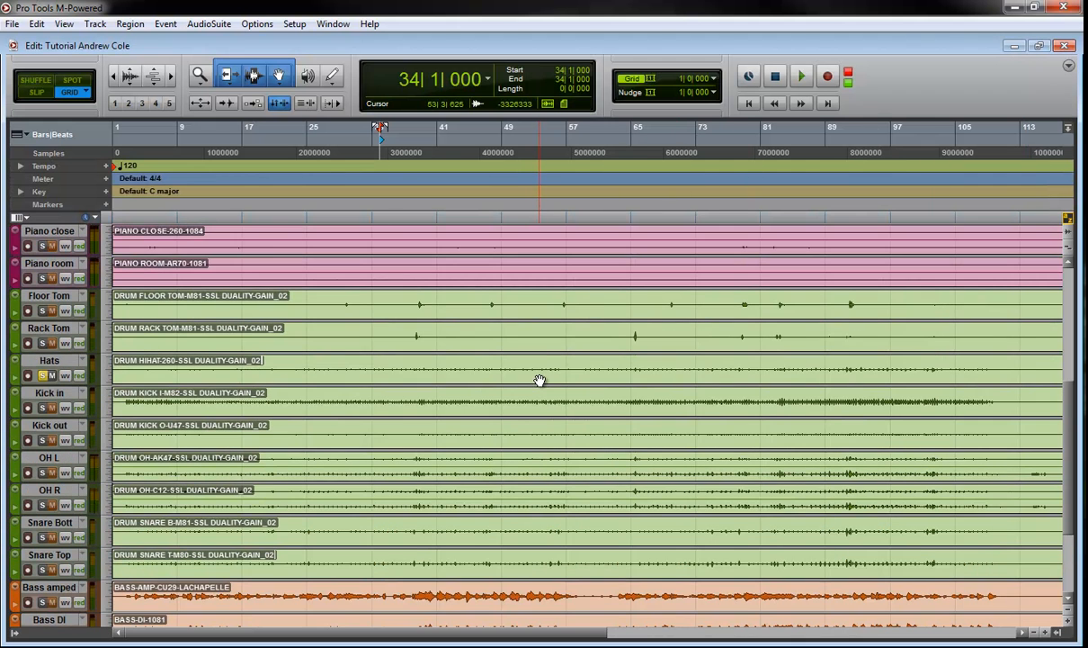
{"action": "left_click_drag", "start_coordinate": [405, 304], "coordinate": [426, 300]}
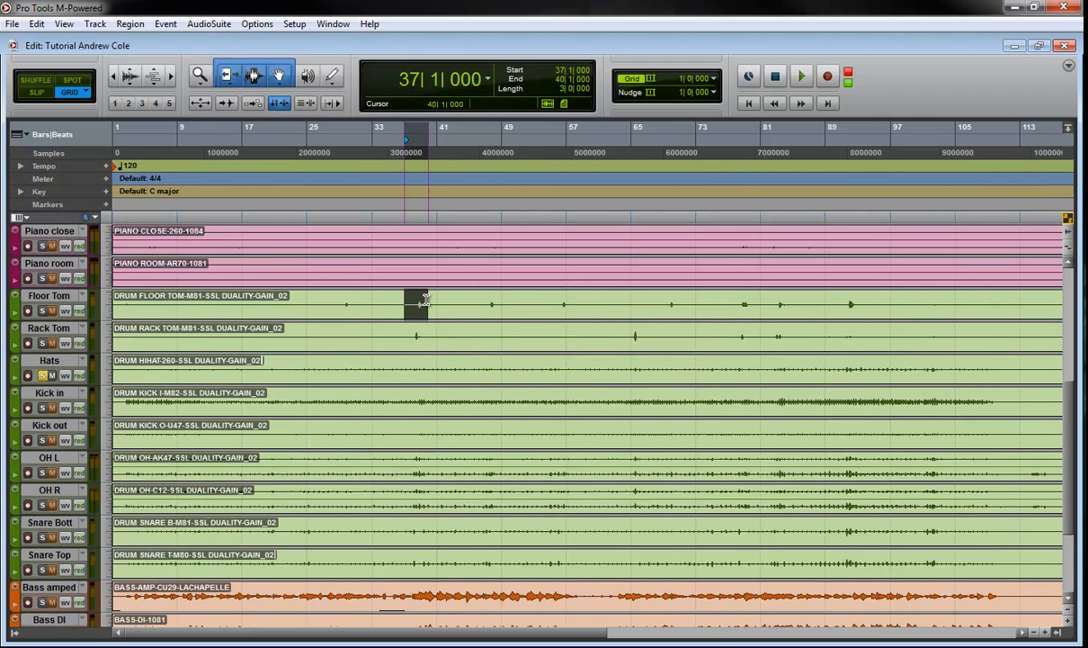
{"action": "key", "text": "t"}
{"action": "key", "text": "t"}
{"action": "key", "text": "t"}
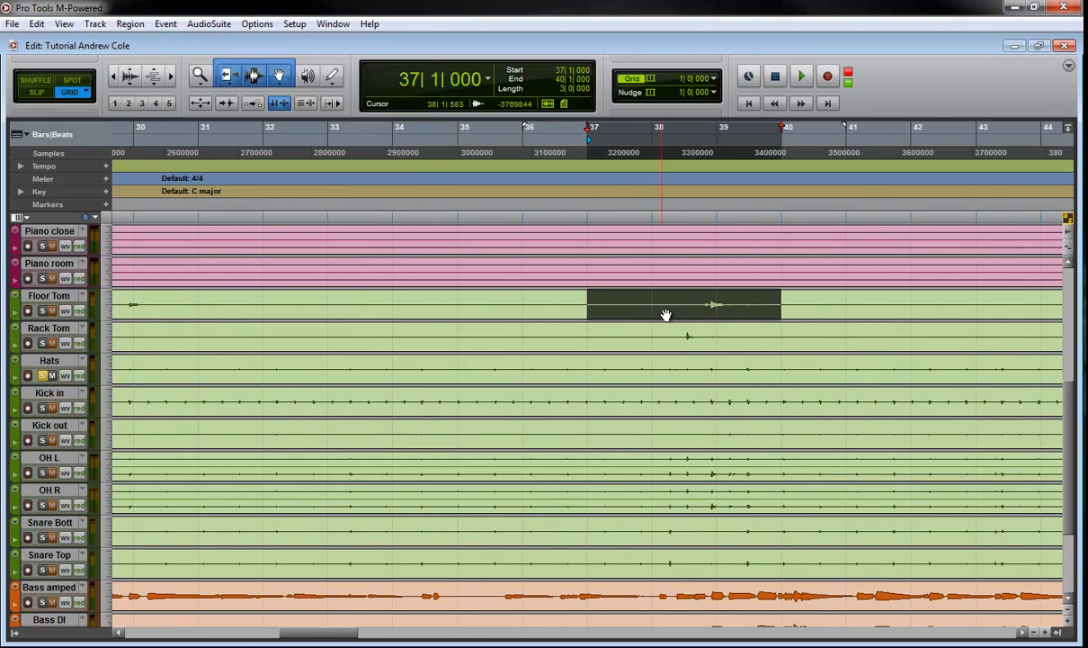
{"action": "double_click", "coordinate": [643, 303]}
{"action": "left_click", "coordinate": [655, 303]}
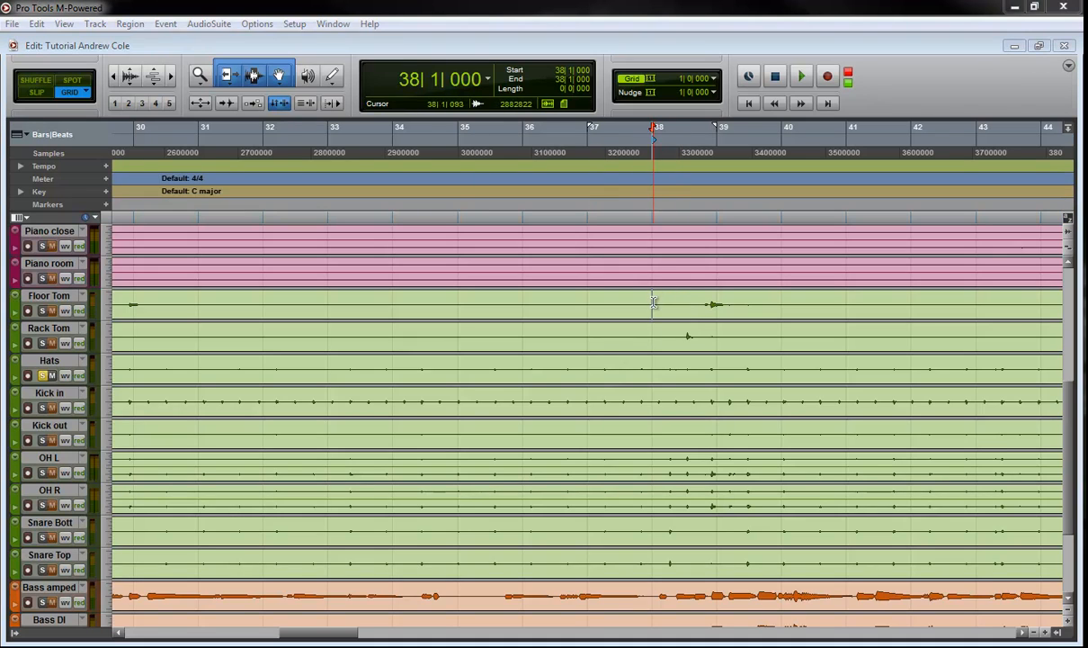
{"action": "left_click_drag", "start_coordinate": [654, 304], "coordinate": [759, 309]}
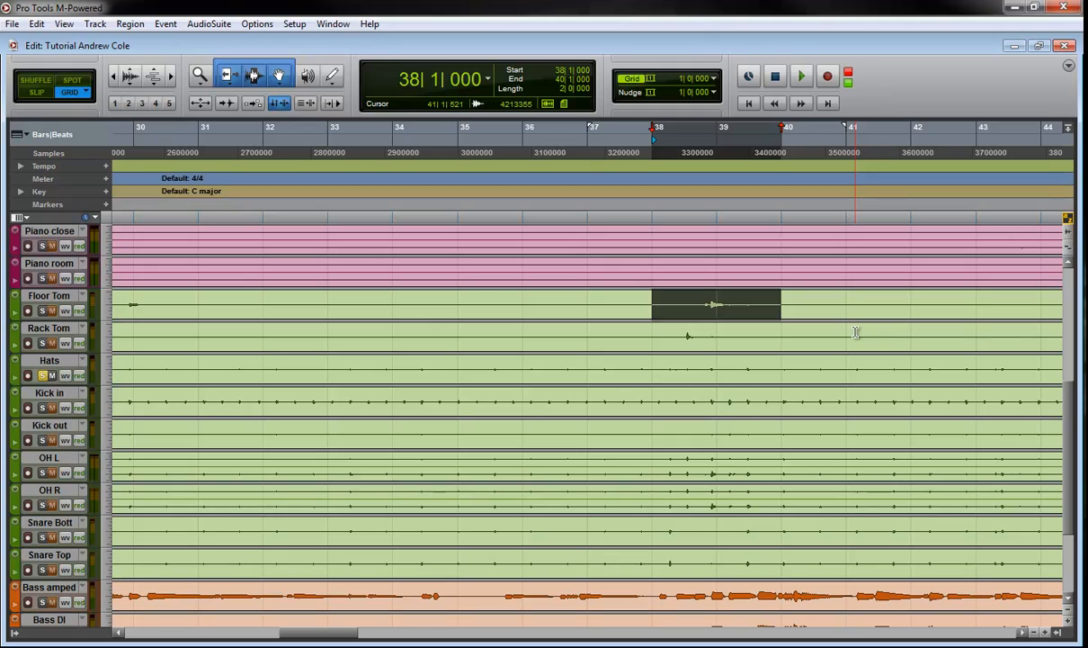
{"action": "key", "text": "ctrl+bracketleft"}
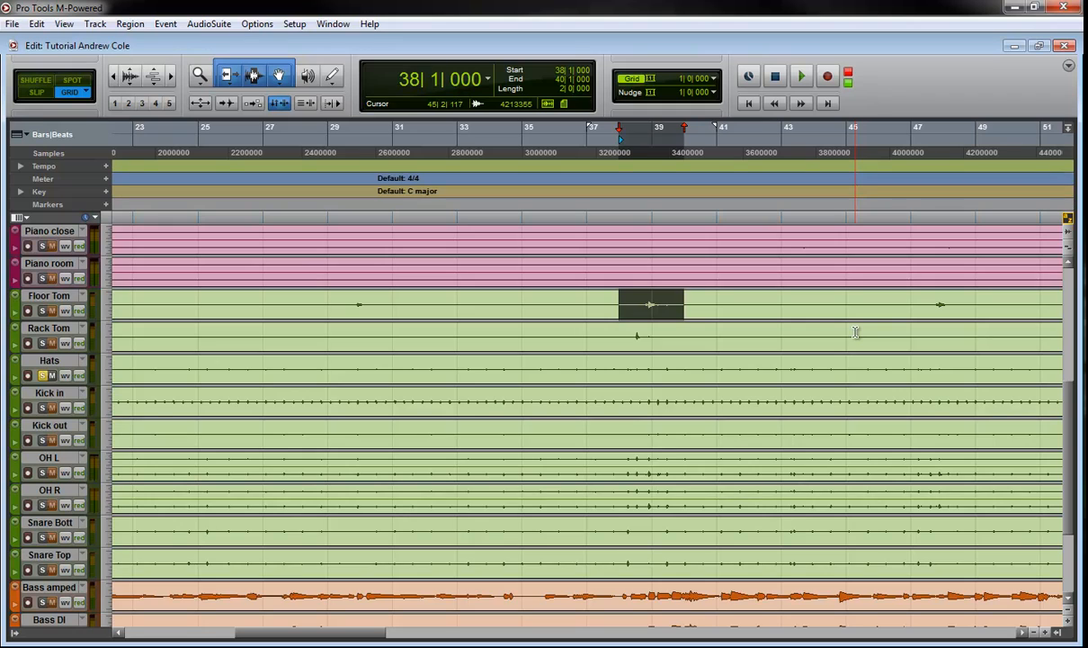
{"action": "key", "text": "ctrl+equal"}
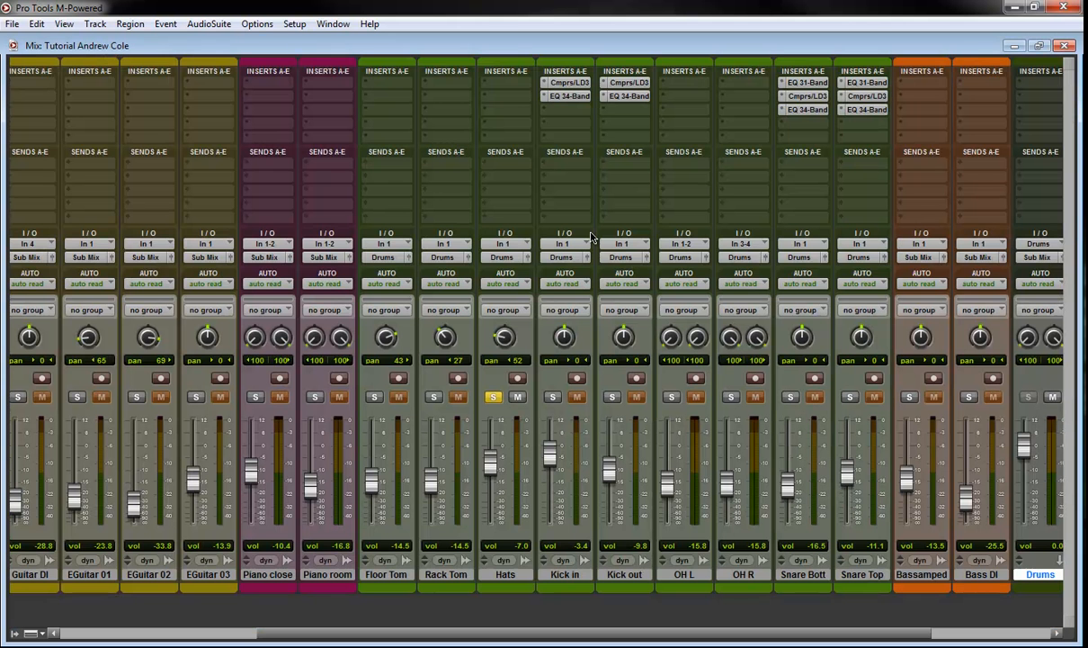
- Play the selection with Floor Tom soloed to audition it, and switch the solo back to Hats
{"action": "left_click", "coordinate": [377, 397]}
{"action": "left_click", "coordinate": [492, 397]}
{"action": "key", "text": "space"}
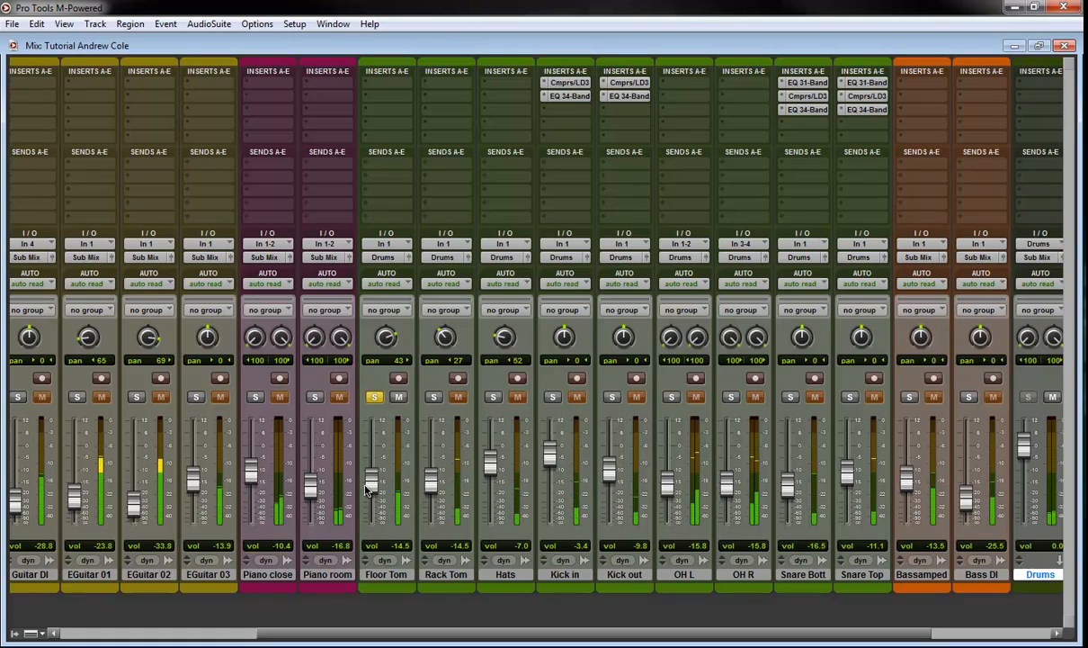
{"action": "left_click", "coordinate": [373, 397]}
{"action": "left_click", "coordinate": [493, 397]}
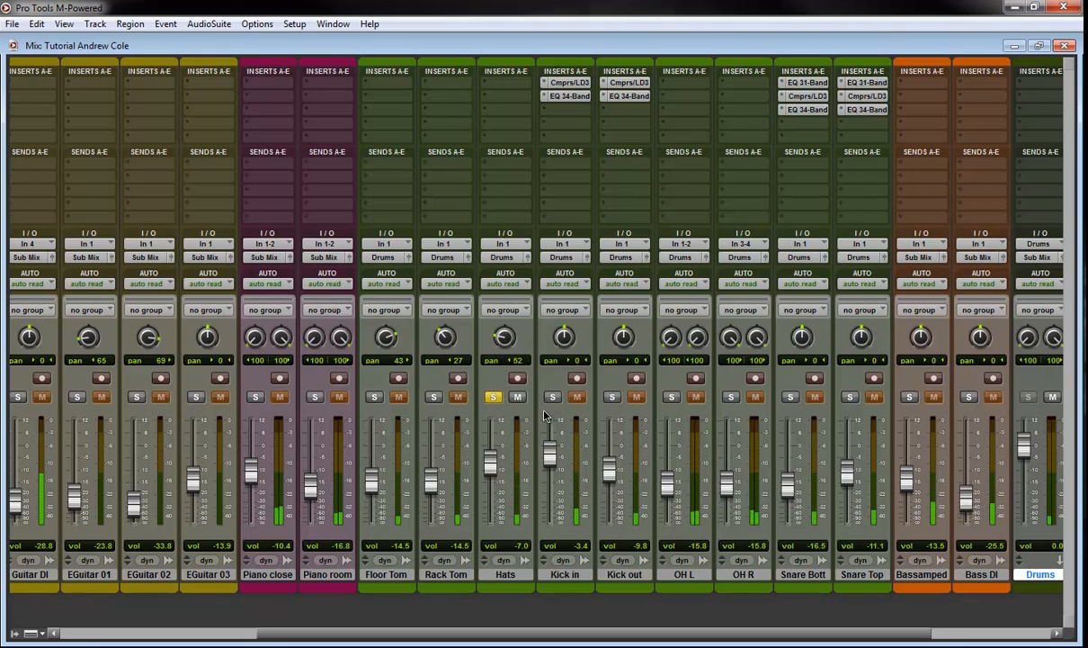
- Copy the high-pass 1-band EQ from Snare Bott to the first insert slot of Hats
{"action": "left_click", "coordinate": [513, 88]}
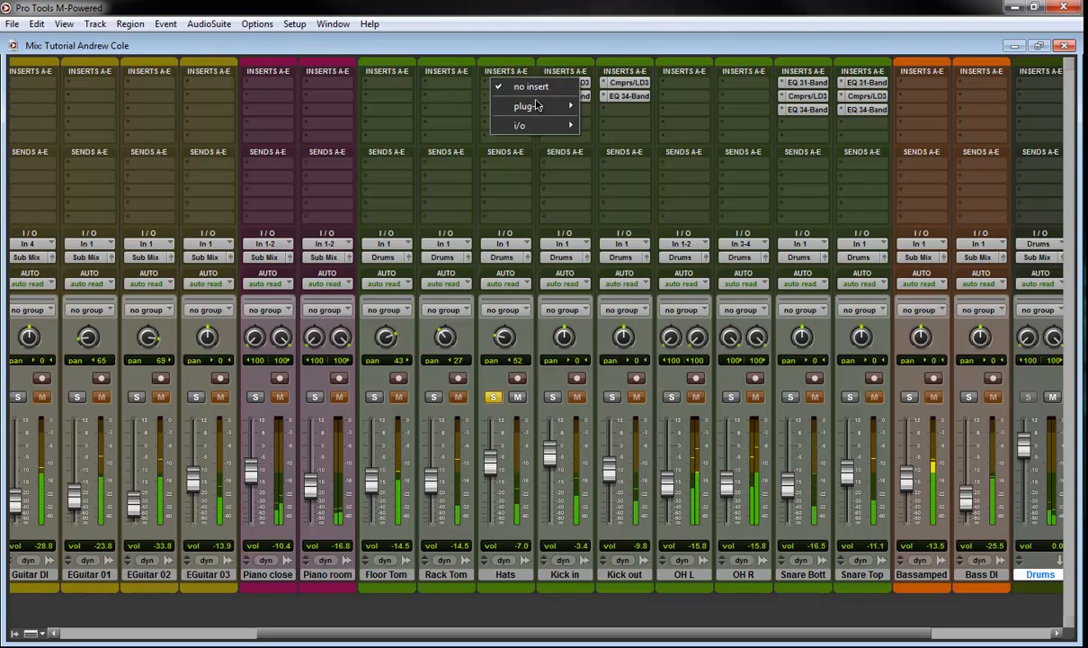
{"action": "left_click", "coordinate": [816, 55]}
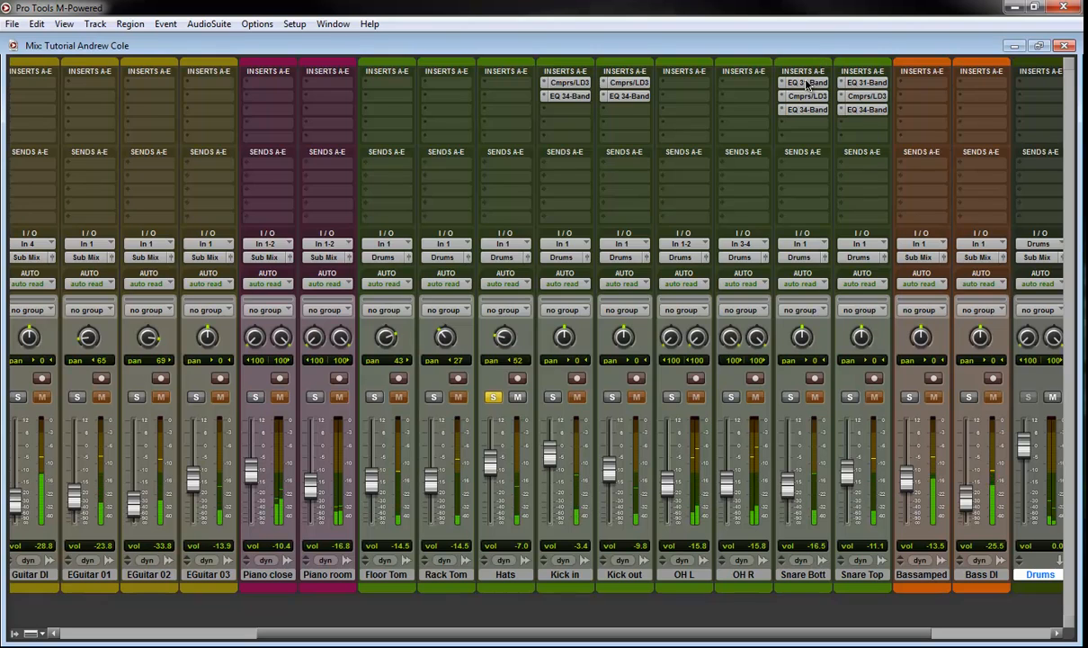
{"action": "left_click_drag", "start_coordinate": [807, 83], "coordinate": [507, 85]}
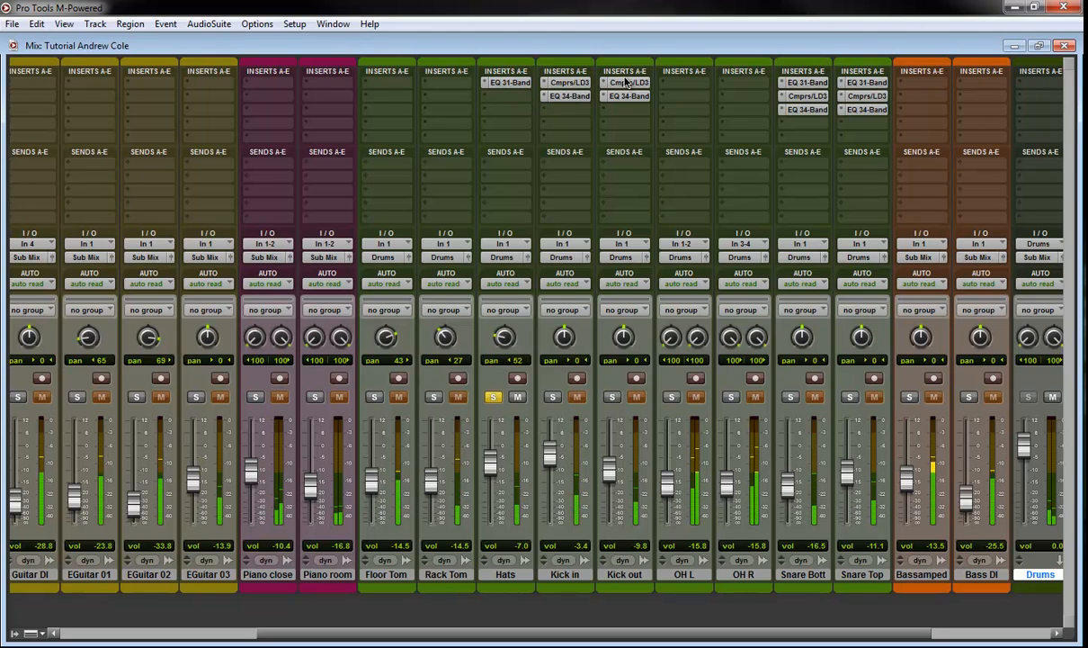
- Insert the mono Digidesign Compressor/Limiter Dyn 3 in the second insert slot of Hats
{"action": "left_click", "coordinate": [497, 95]}
{"action": "mouse_move", "coordinate": [539, 120]}
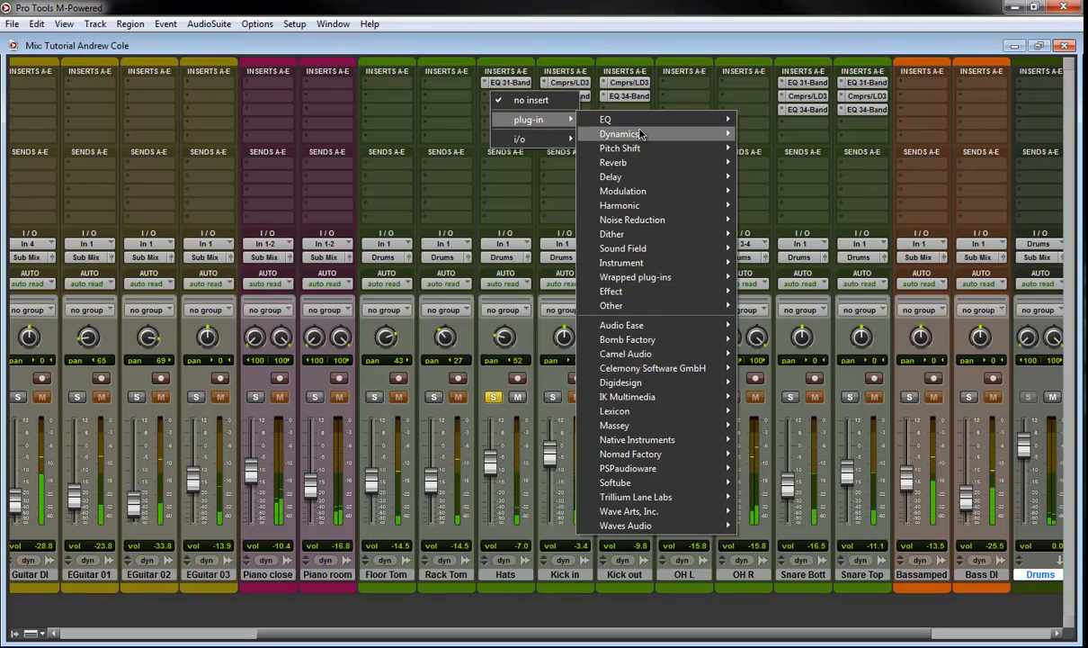
{"action": "mouse_move", "coordinate": [666, 382]}
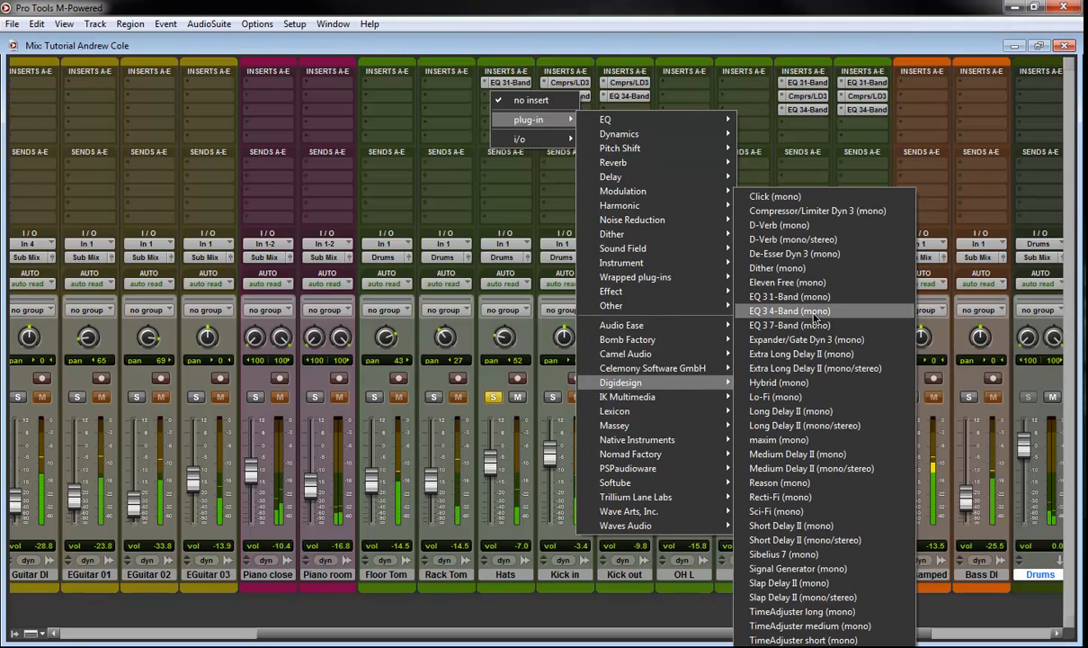
{"action": "left_click", "coordinate": [815, 210]}
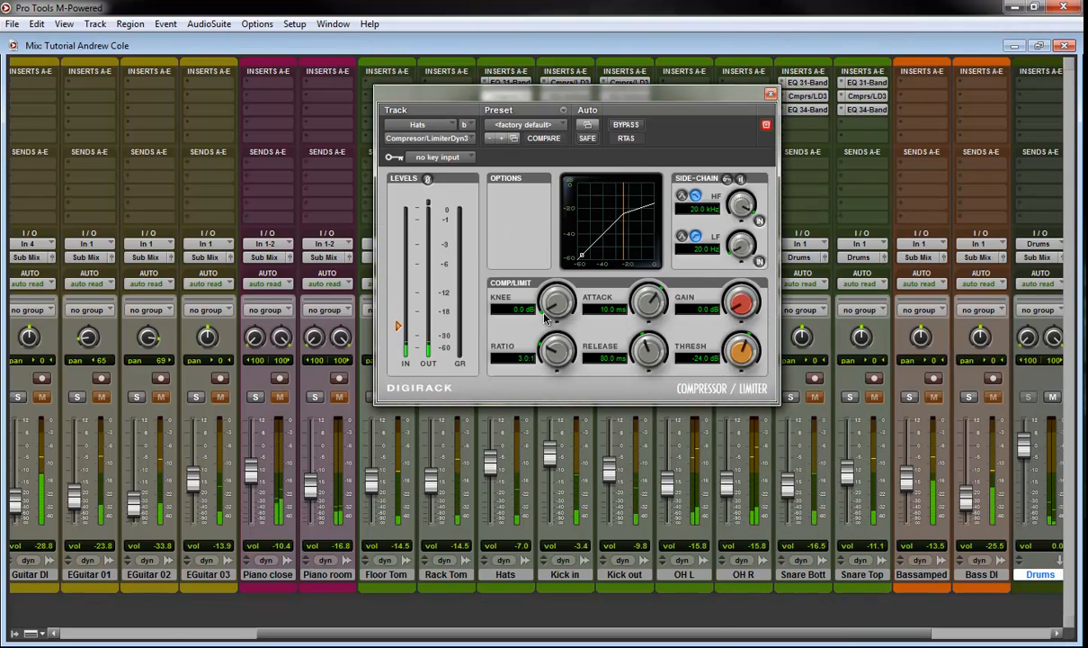
- Set the Hats compressor's attack to 6.3 ms, release to 101.0 ms, threshold to -27.9 dB and ratio to 4.1:1
{"action": "left_click_drag", "start_coordinate": [648, 302], "coordinate": [646, 312]}
{"action": "left_click_drag", "start_coordinate": [651, 360], "coordinate": [651, 350]}
{"action": "left_click_drag", "start_coordinate": [738, 353], "coordinate": [730, 364]}
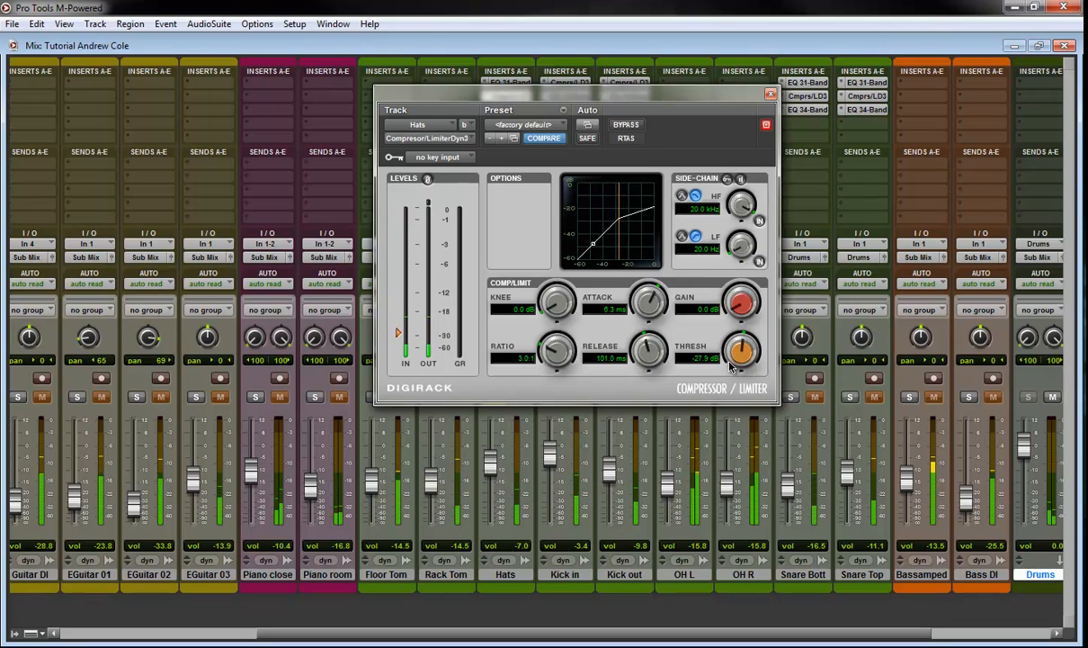
{"action": "left_click_drag", "start_coordinate": [538, 356], "coordinate": [565, 362]}
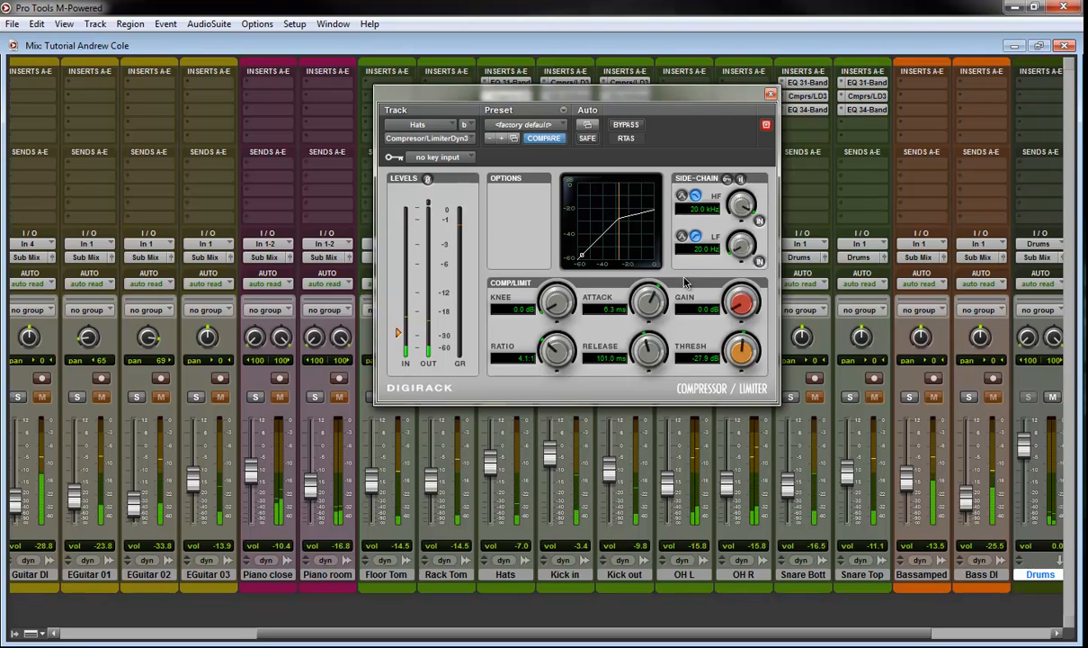
- Close the Hats compressor and insert the mono Digidesign EQ 3 4-Band in the third insert slot of Hats
{"action": "left_click", "coordinate": [771, 94]}
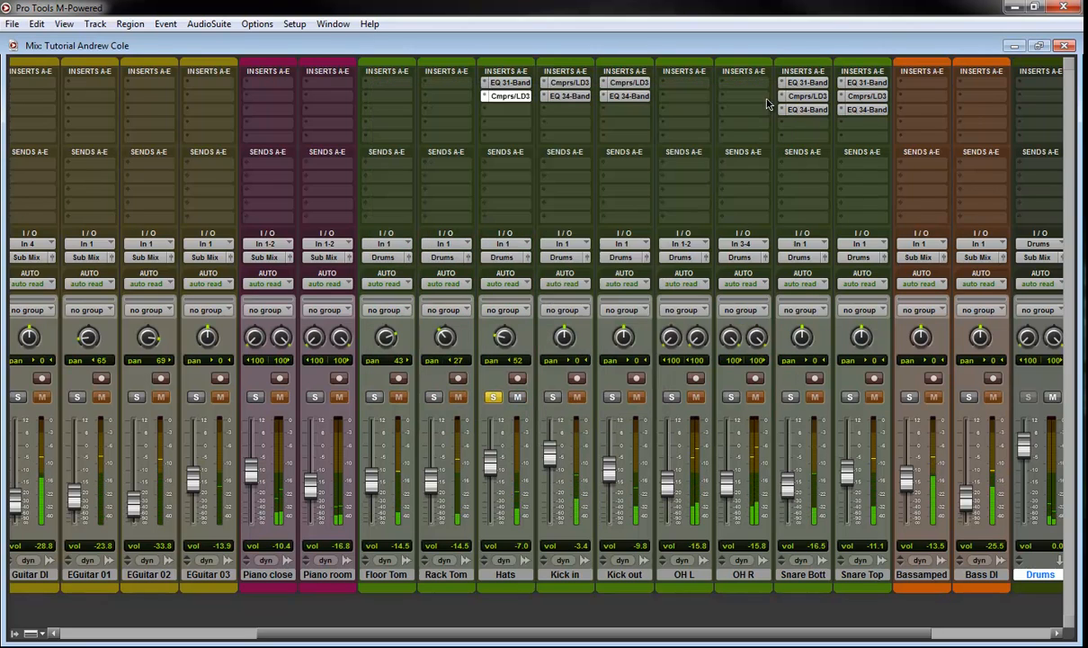
{"action": "left_click", "coordinate": [502, 109]}
{"action": "mouse_move", "coordinate": [531, 133]}
{"action": "mouse_move", "coordinate": [656, 387]}
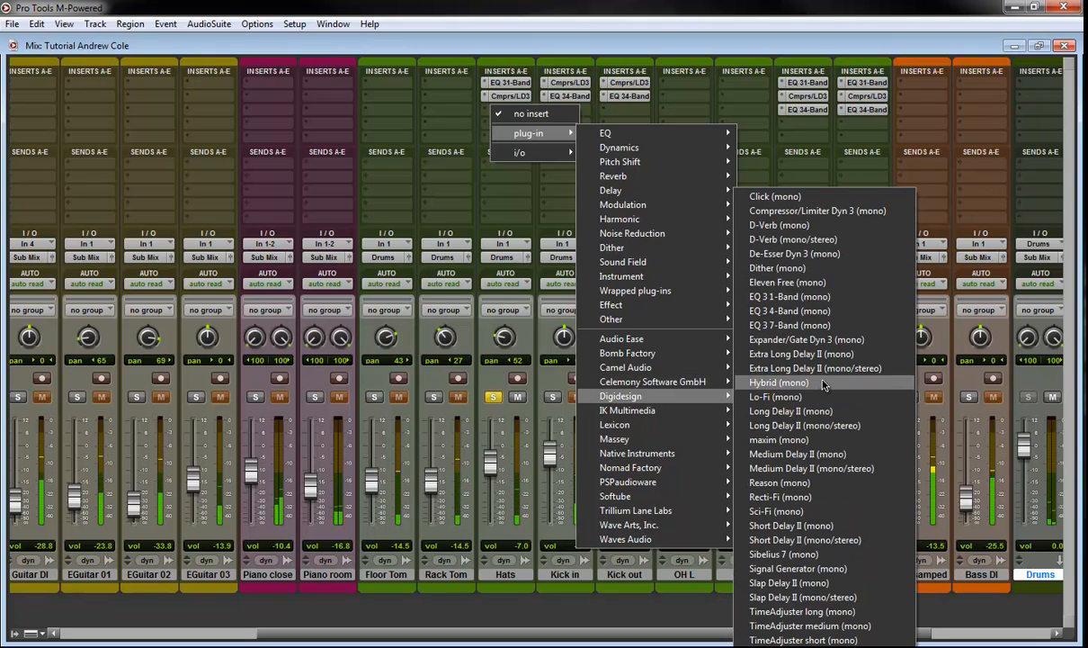
{"action": "left_click", "coordinate": [823, 311]}
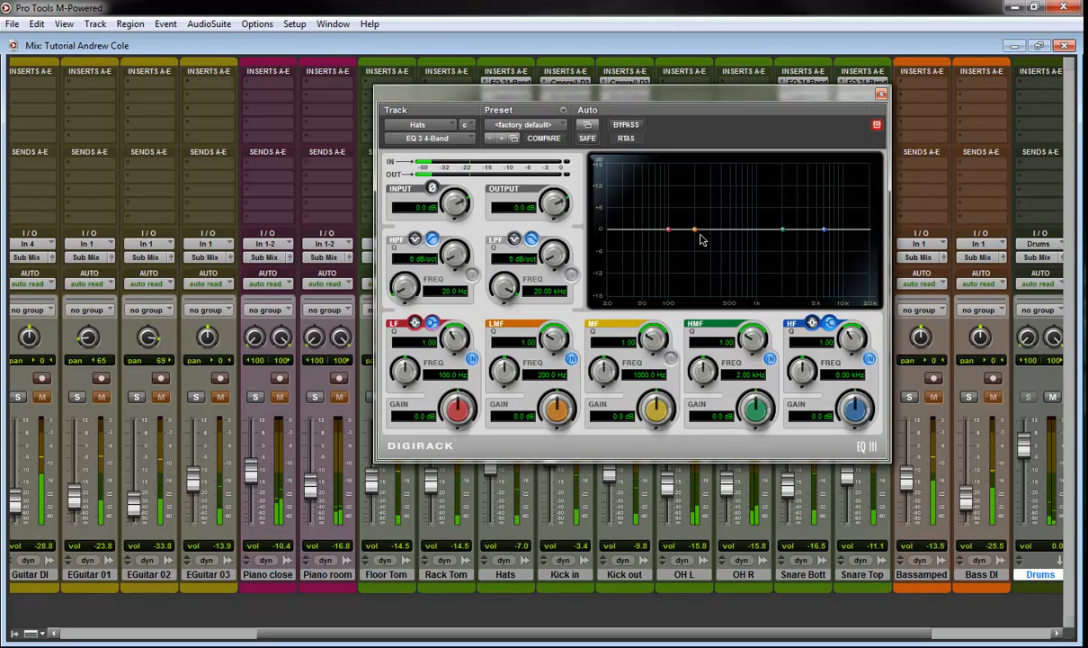
- Cut the Hats EQ's LMF band by 2.9 dB at 567 Hz with a Q of 0.46
{"action": "left_click_drag", "start_coordinate": [696, 230], "coordinate": [736, 245]}
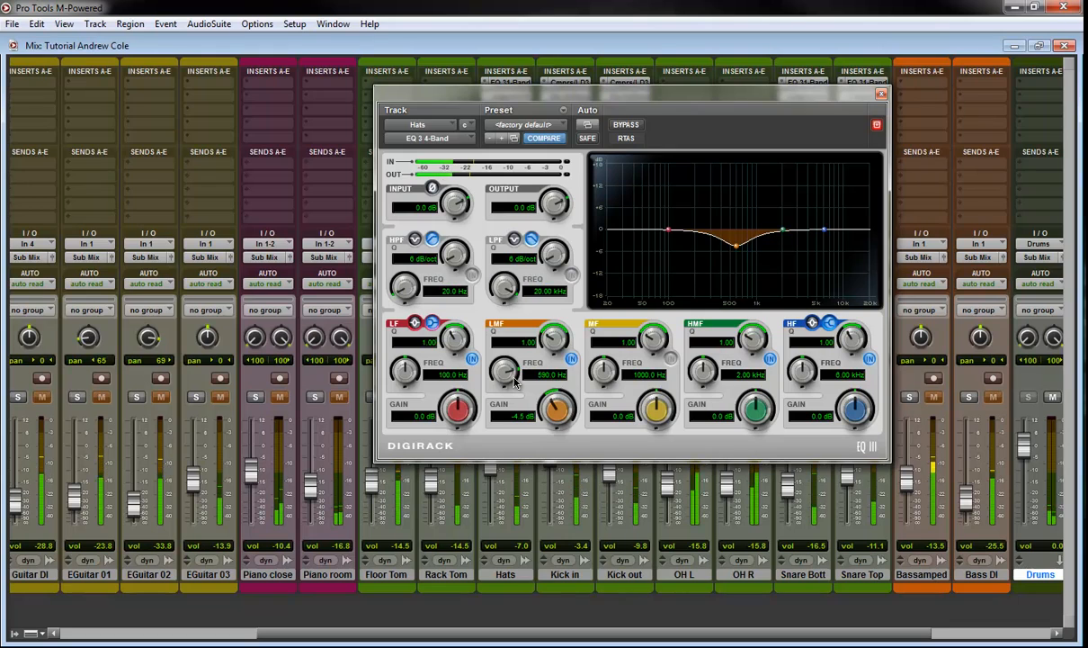
{"action": "left_click_drag", "start_coordinate": [560, 342], "coordinate": [560, 378]}
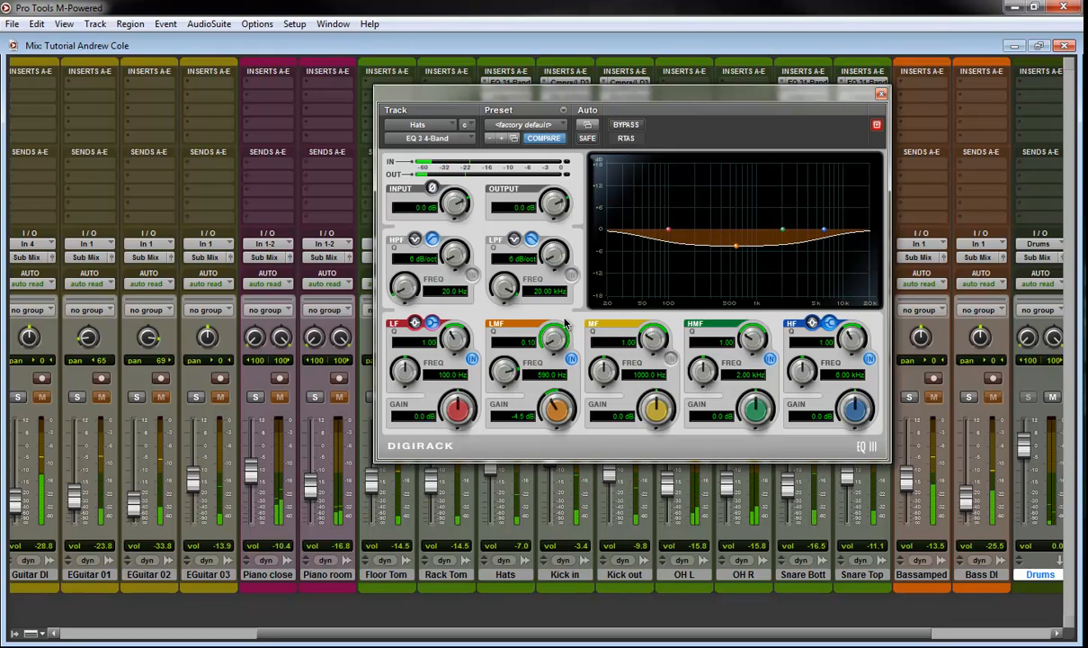
{"action": "left_click_drag", "start_coordinate": [560, 331], "coordinate": [569, 299]}
- Boost the Hats EQ's HMF band by 3.1 dB at 7.15 kHz with a Q of 0.66, and switch off its HF band
{"action": "left_click_drag", "start_coordinate": [740, 253], "coordinate": [819, 219]}
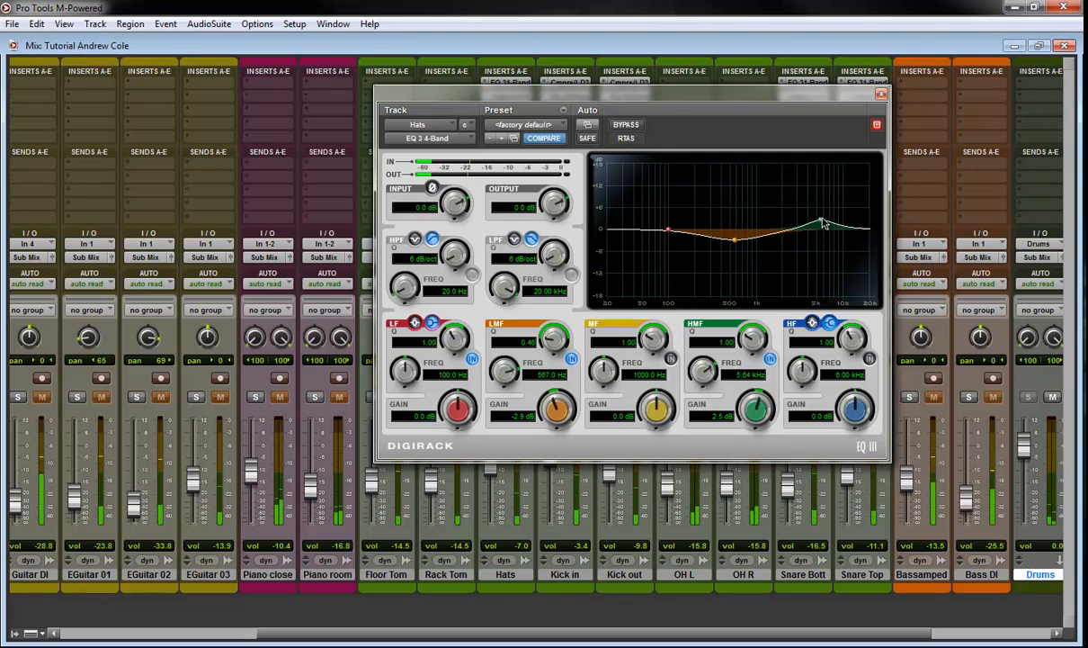
{"action": "left_click_drag", "start_coordinate": [819, 220], "coordinate": [833, 221]}
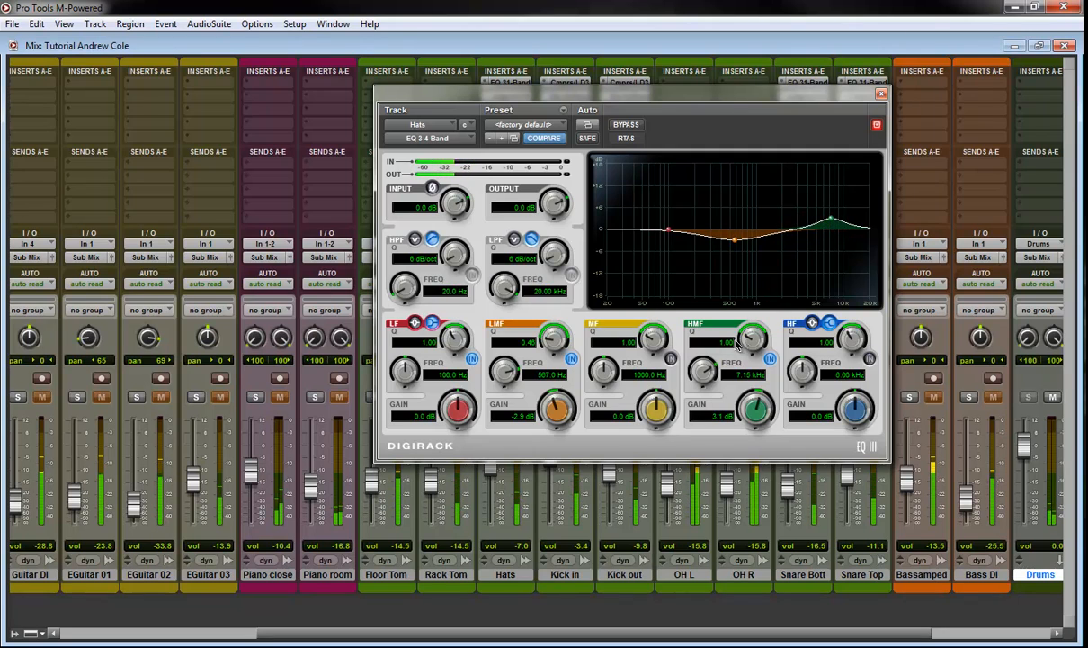
{"action": "left_click_drag", "start_coordinate": [752, 339], "coordinate": [750, 352]}
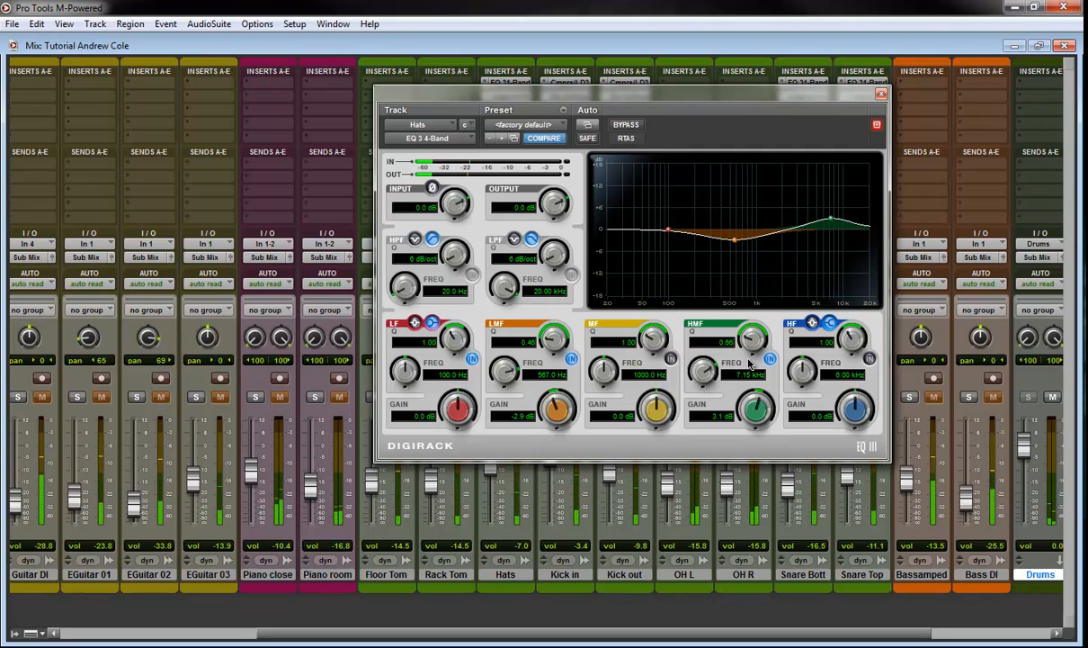
{"action": "left_click", "coordinate": [882, 94]}
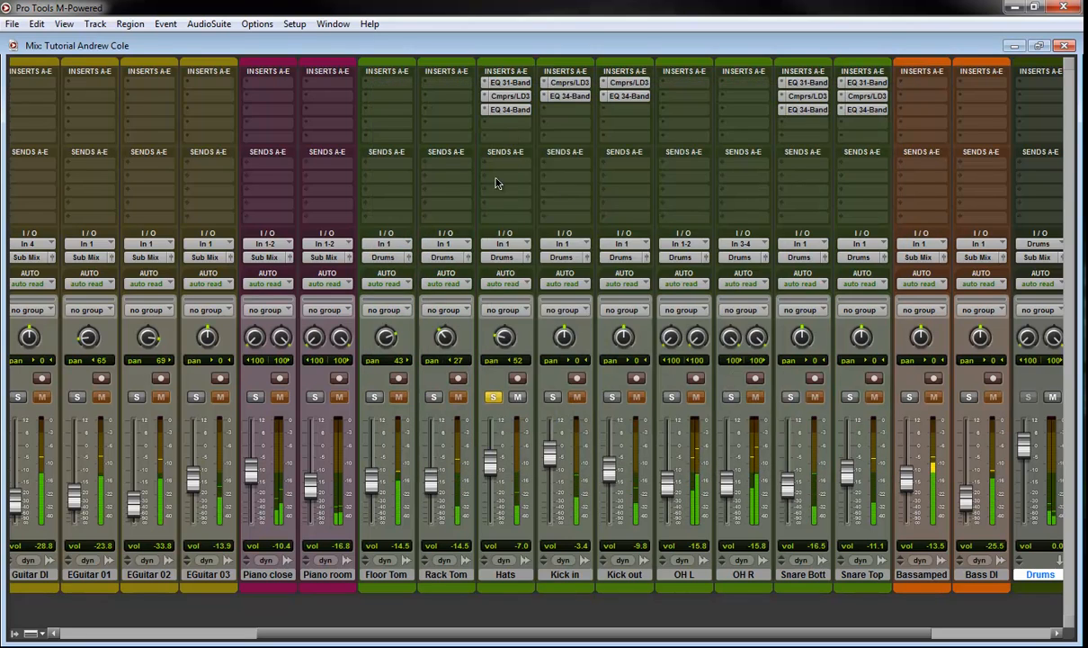
- Unsolo Hats and lower its fader to -8.9 dB
{"action": "left_click", "coordinate": [493, 398]}
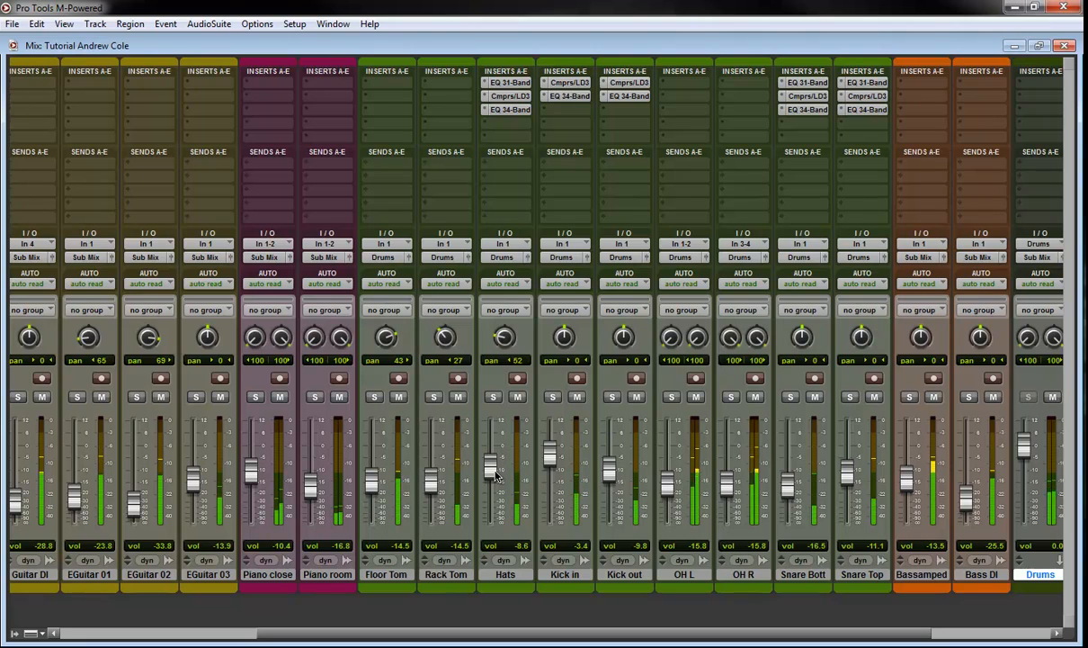
{"action": "left_click_drag", "start_coordinate": [491, 463], "coordinate": [496, 477]}
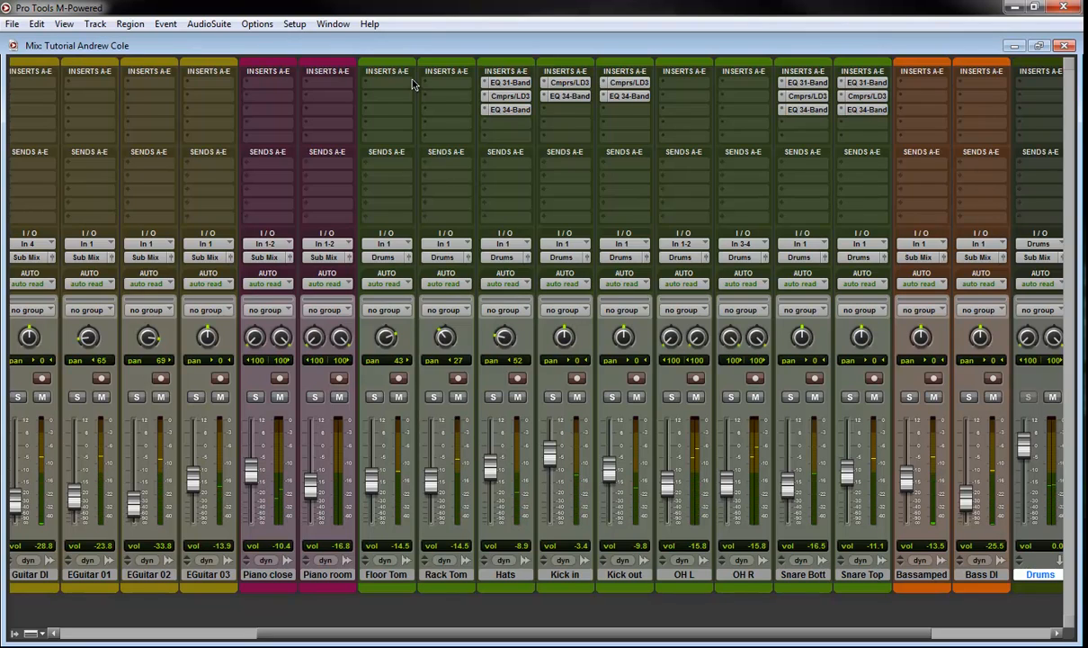
- Solo Floor Tom, copy the 1-band EQ to its first insert slot, and insert the mono Compressor/Limiter Dyn 3 in the second
{"action": "left_click", "coordinate": [375, 396]}
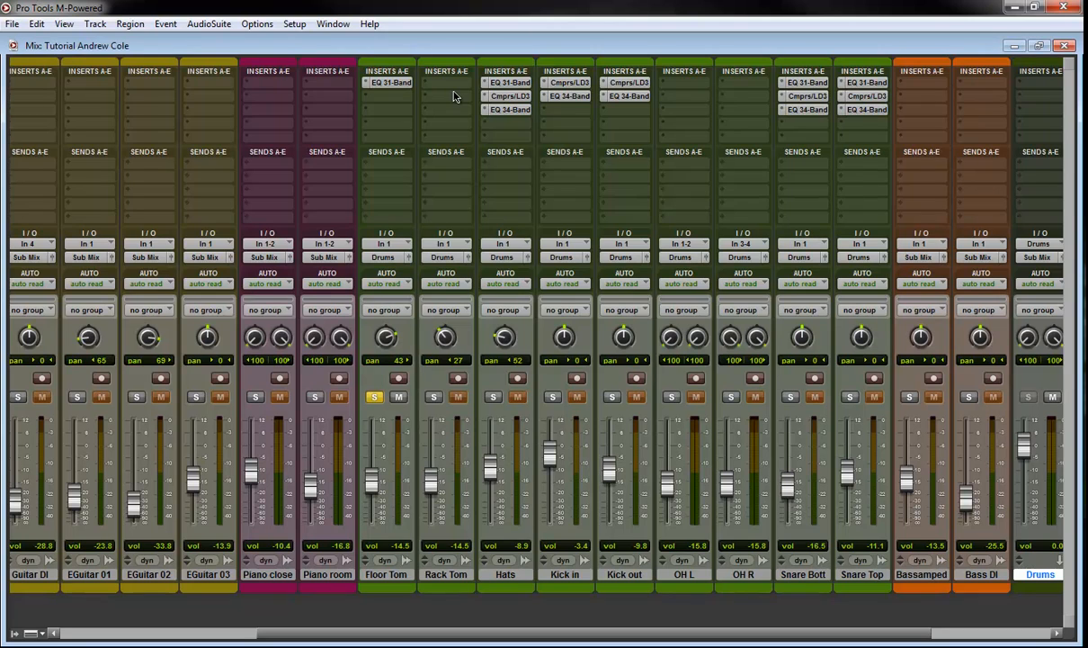
{"action": "key", "text": "space"}
{"action": "left_click", "coordinate": [402, 101]}
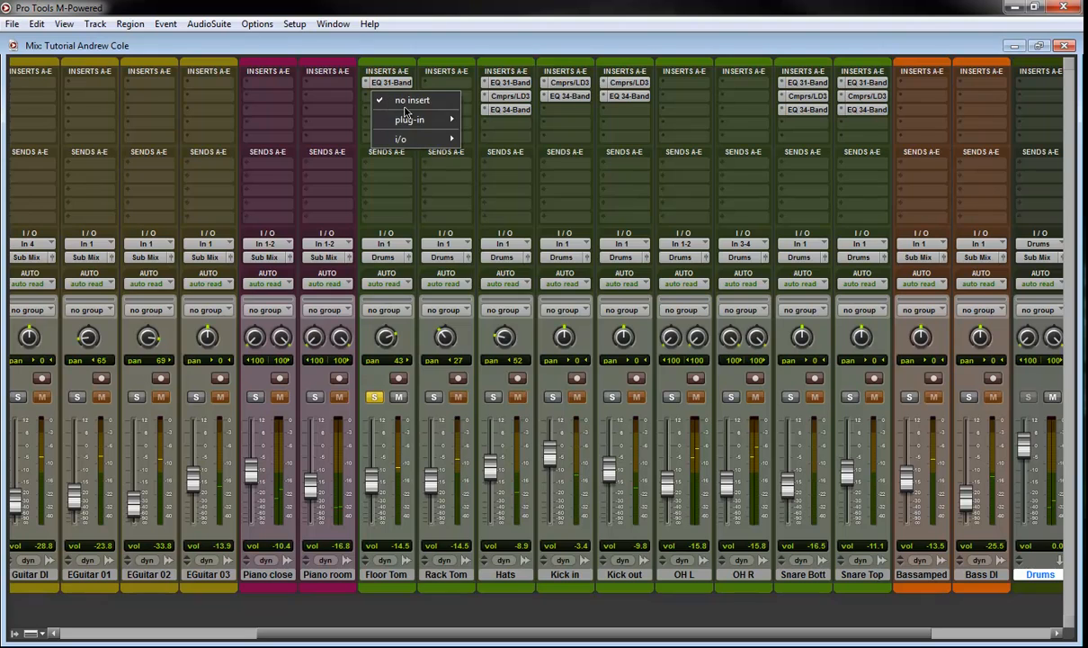
{"action": "mouse_move", "coordinate": [412, 119]}
{"action": "mouse_move", "coordinate": [613, 411]}
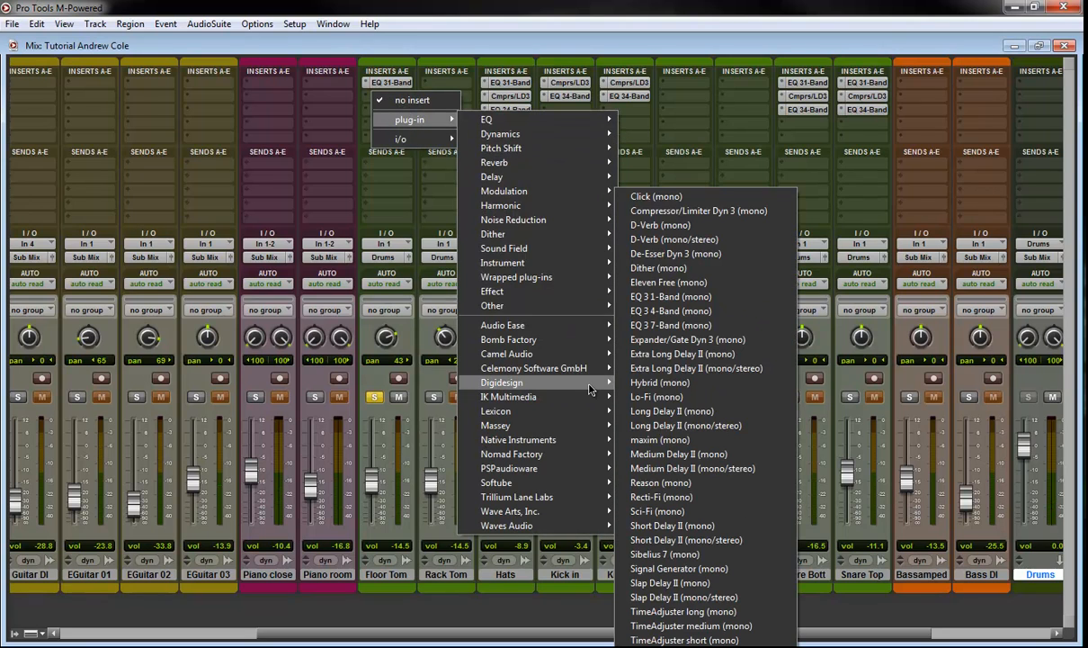
{"action": "left_click", "coordinate": [666, 201]}
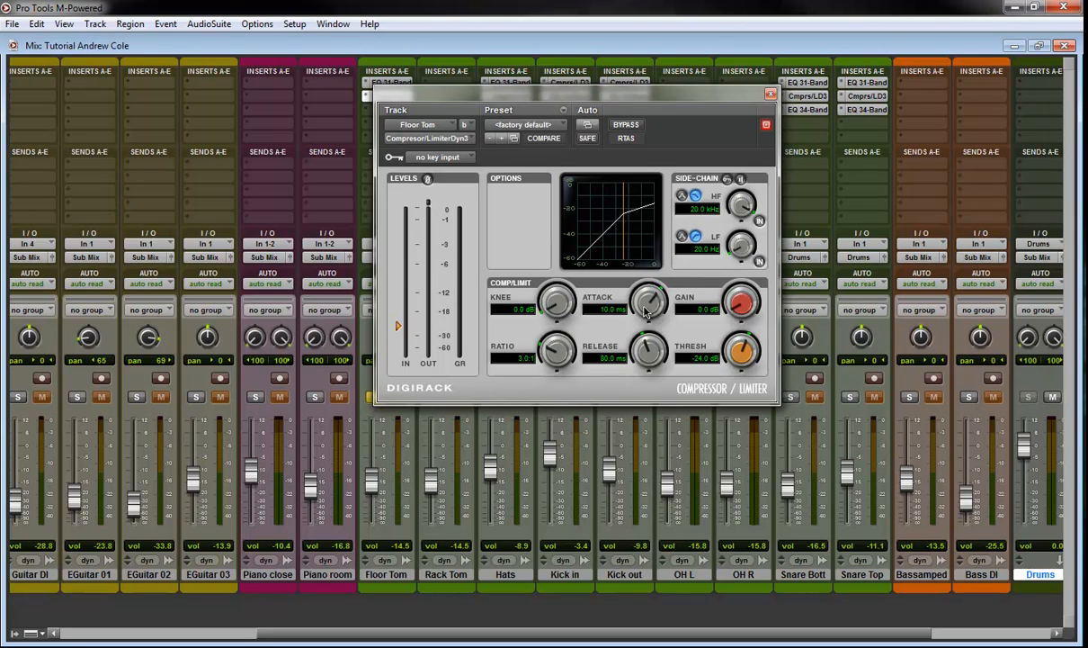
- Set the Floor Tom compressor's knee to 15.1 dB, attack to 7.0 ms, ratio to 4.3:1 and threshold to -25.8 dB
{"action": "left_click_drag", "start_coordinate": [571, 299], "coordinate": [580, 246]}
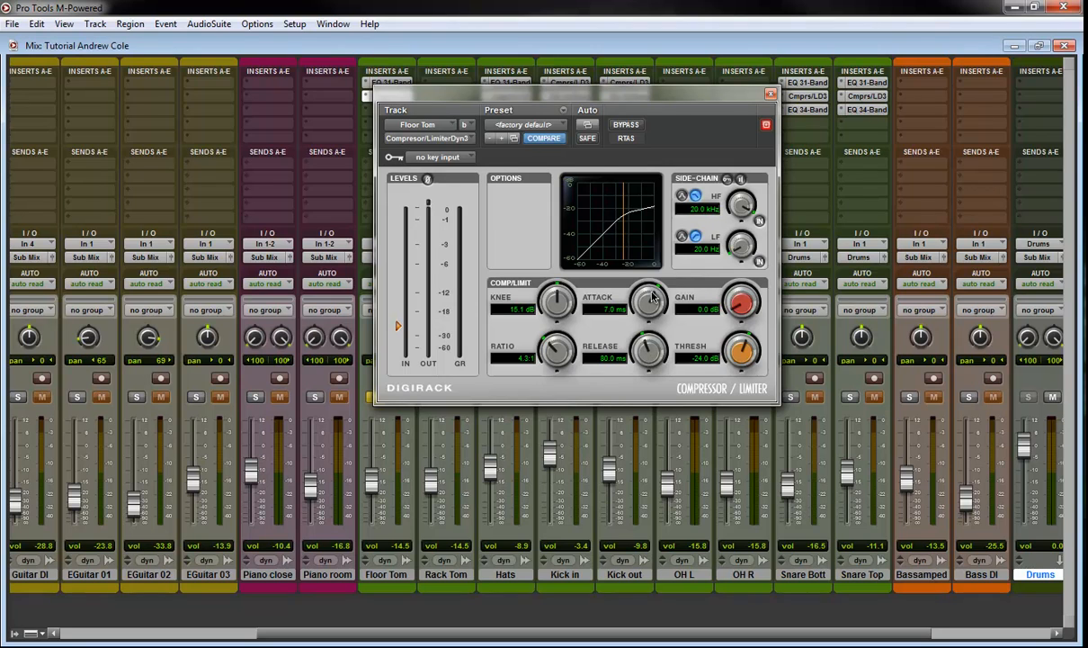
{"action": "key", "text": "space"}
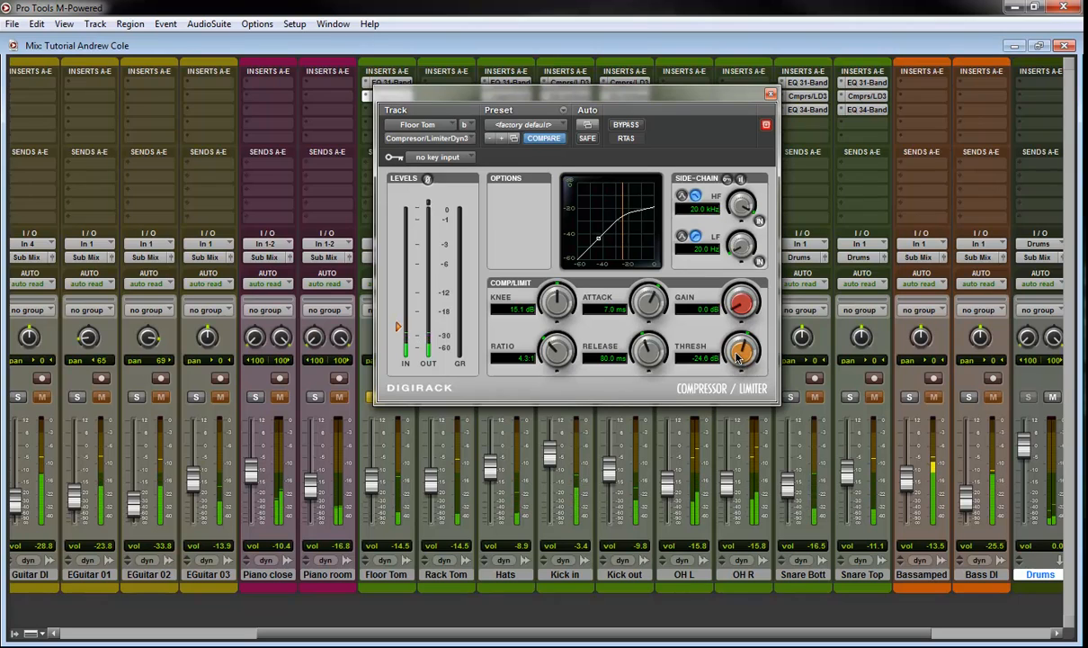
{"action": "left_click_drag", "start_coordinate": [736, 358], "coordinate": [736, 361]}
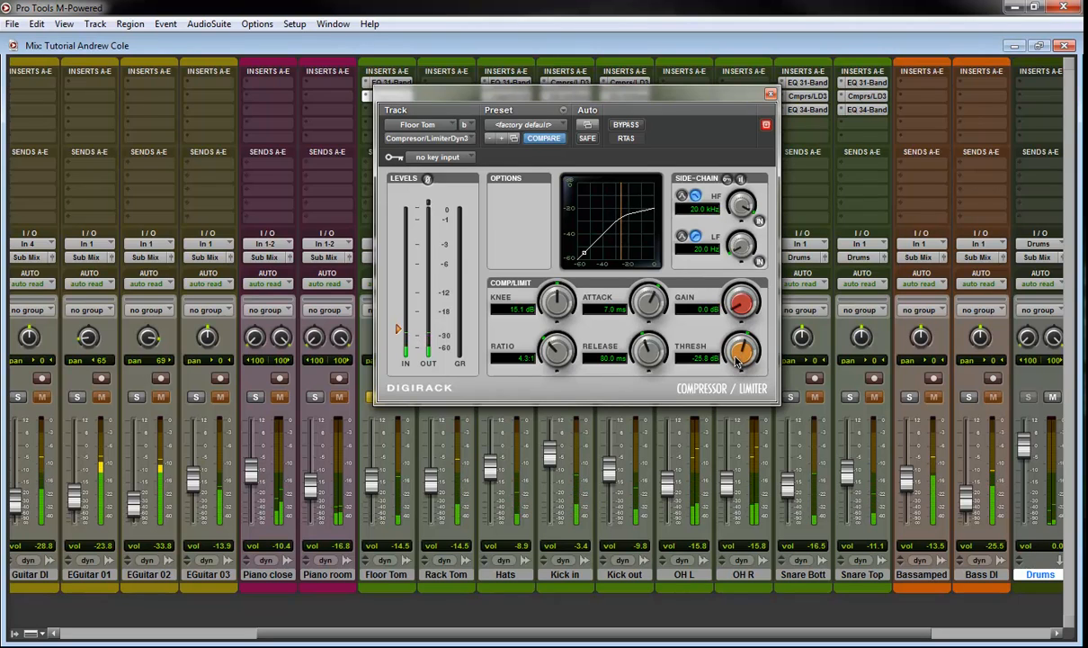
{"action": "left_click", "coordinate": [771, 94]}
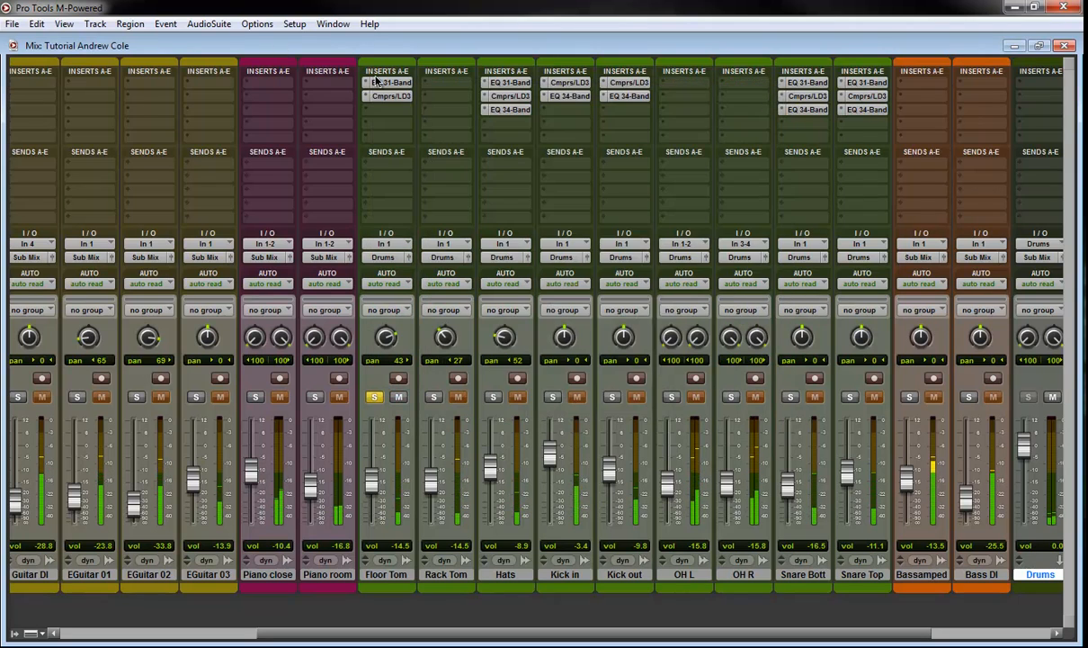
- Copy the 1-band EQ and the compressor from Floor Tom to Rack Tom, and solo Rack Tom as well
{"action": "left_click_drag", "start_coordinate": [401, 83], "coordinate": [441, 96]}
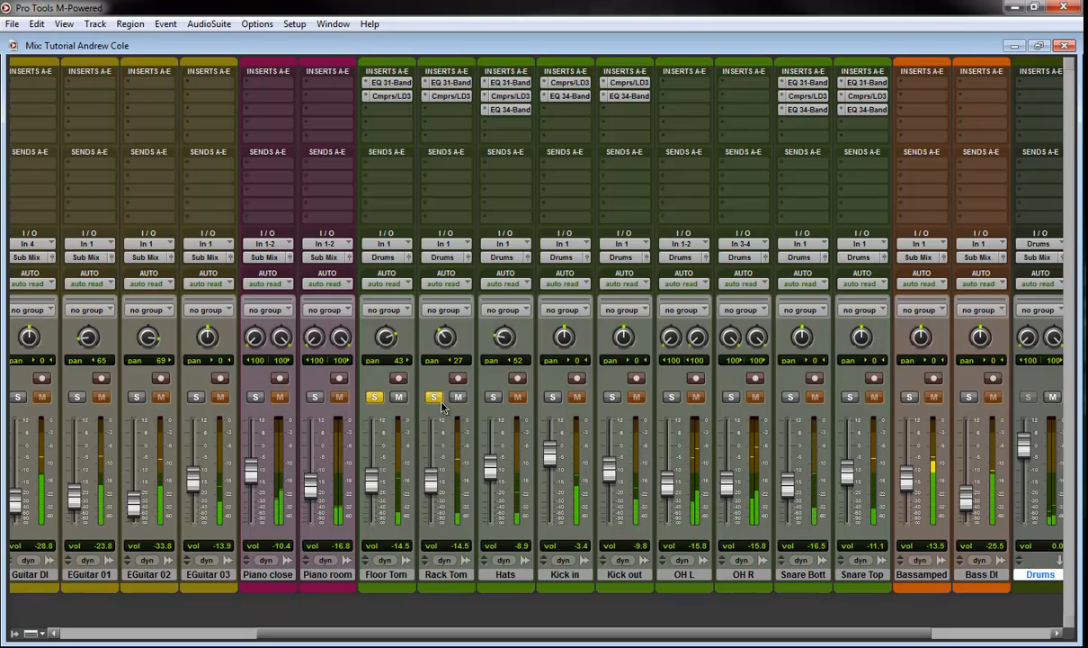
{"action": "left_click", "coordinate": [434, 396]}
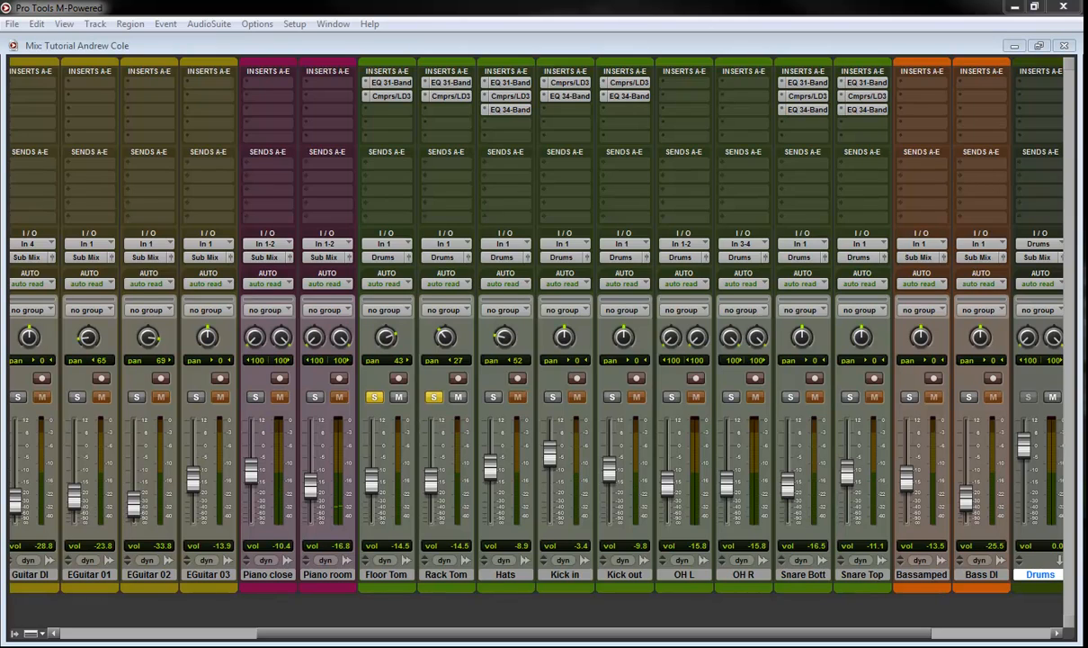
- Insert the mono Digidesign EQ 3 4-Band in Floor Tom's third insert slot and move its window clear of the tom inserts
{"action": "left_click", "coordinate": [374, 108]}
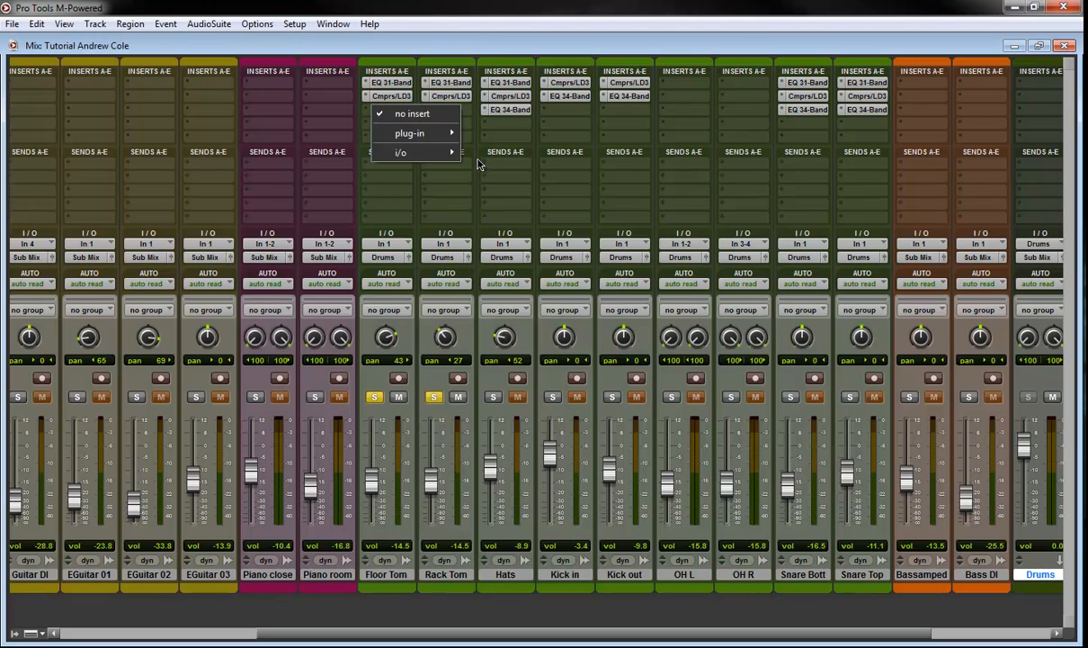
{"action": "mouse_move", "coordinate": [423, 135]}
{"action": "mouse_move", "coordinate": [485, 148]}
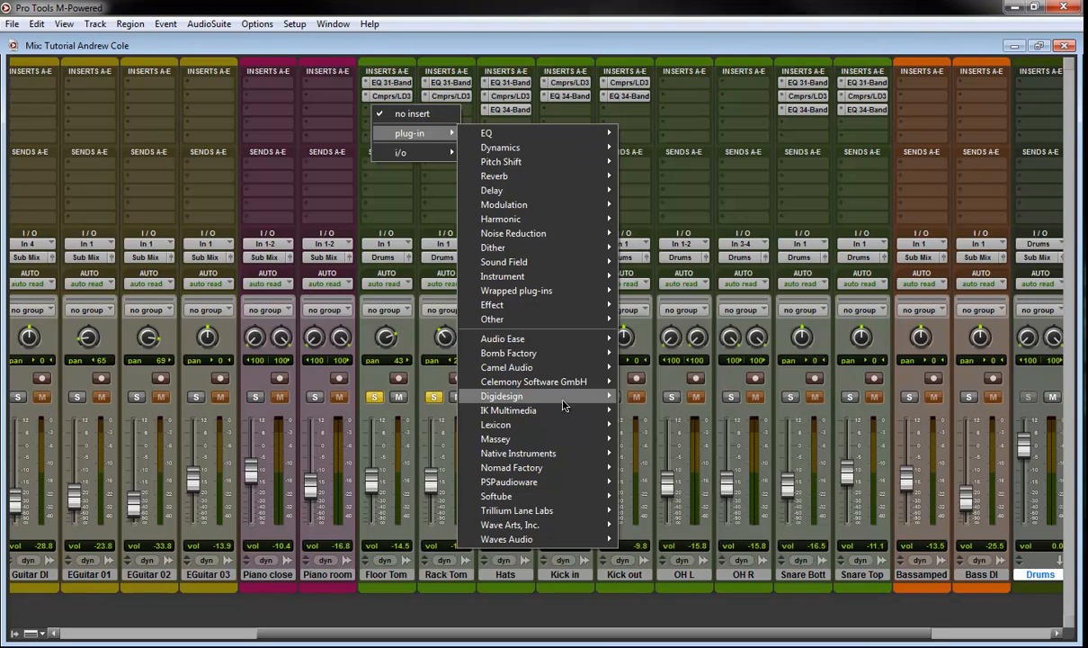
{"action": "mouse_move", "coordinate": [544, 398]}
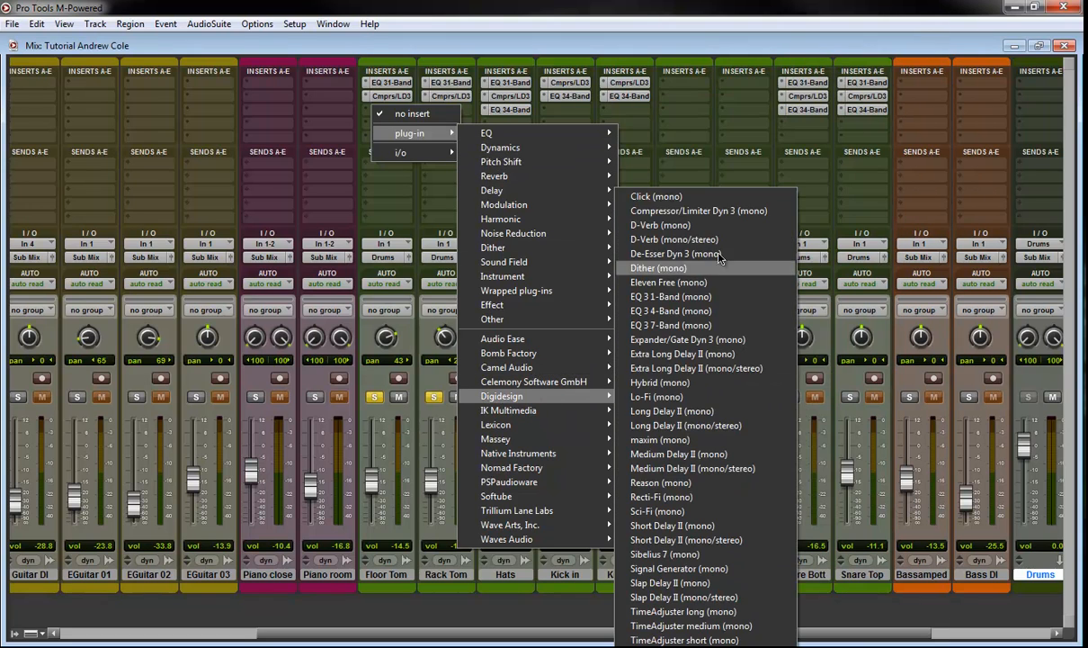
{"action": "left_click", "coordinate": [675, 304]}
{"action": "left_click_drag", "start_coordinate": [423, 90], "coordinate": [526, 100]}
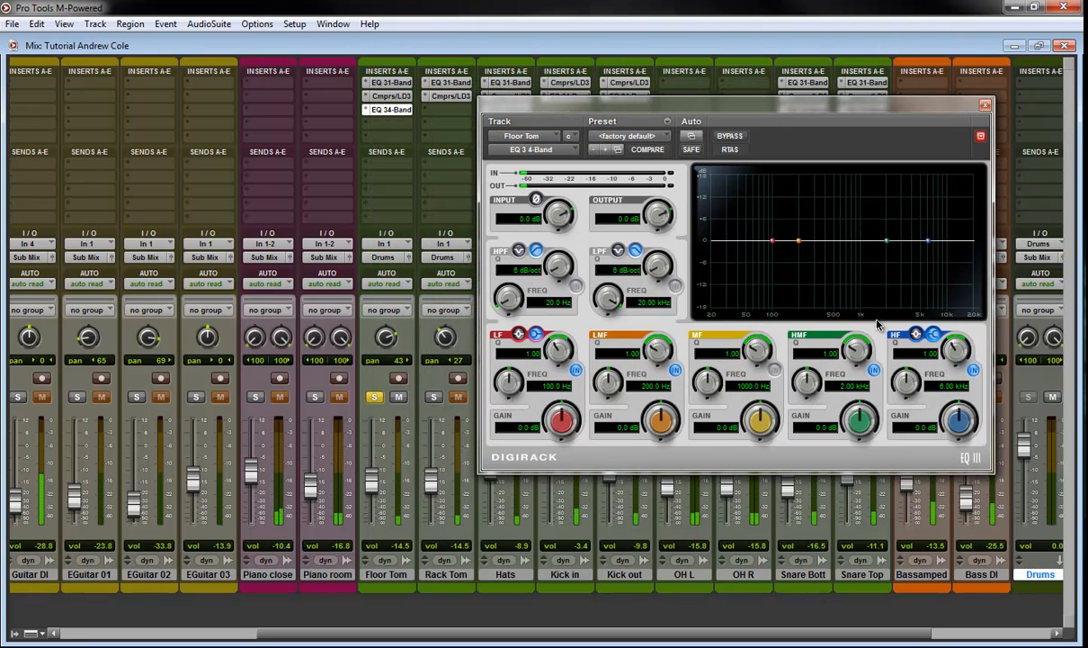
- Boost the Floor Tom EQ's HMF band by 2.7 dB at 5.75 kHz and switch off its HF band
{"action": "left_click_drag", "start_coordinate": [887, 240], "coordinate": [929, 237]}
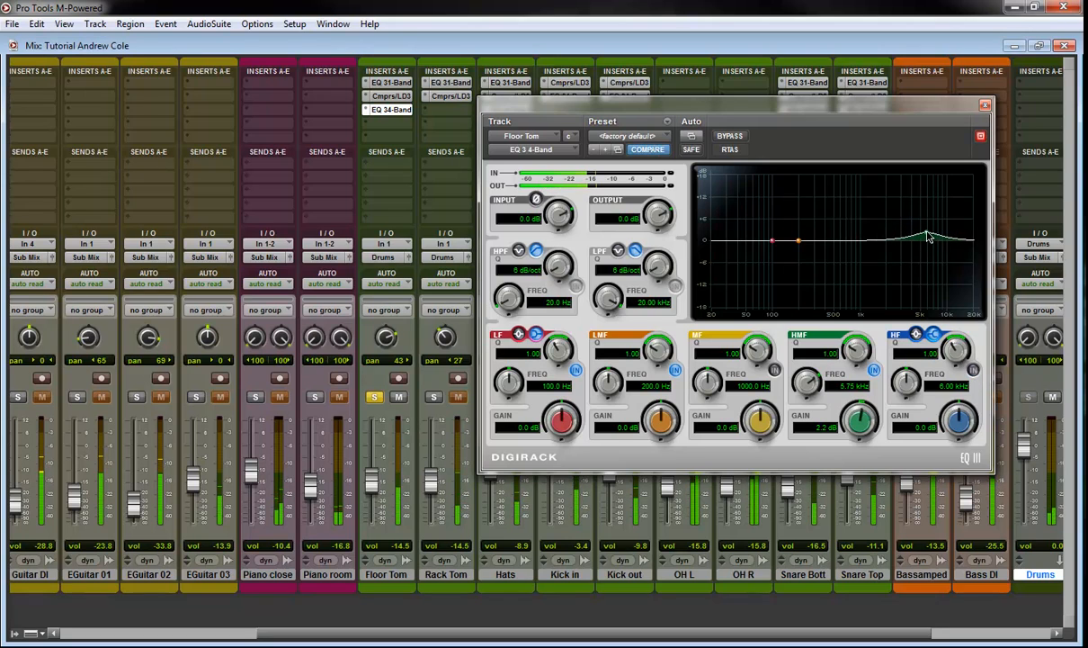
{"action": "left_click_drag", "start_coordinate": [929, 237], "coordinate": [926, 236]}
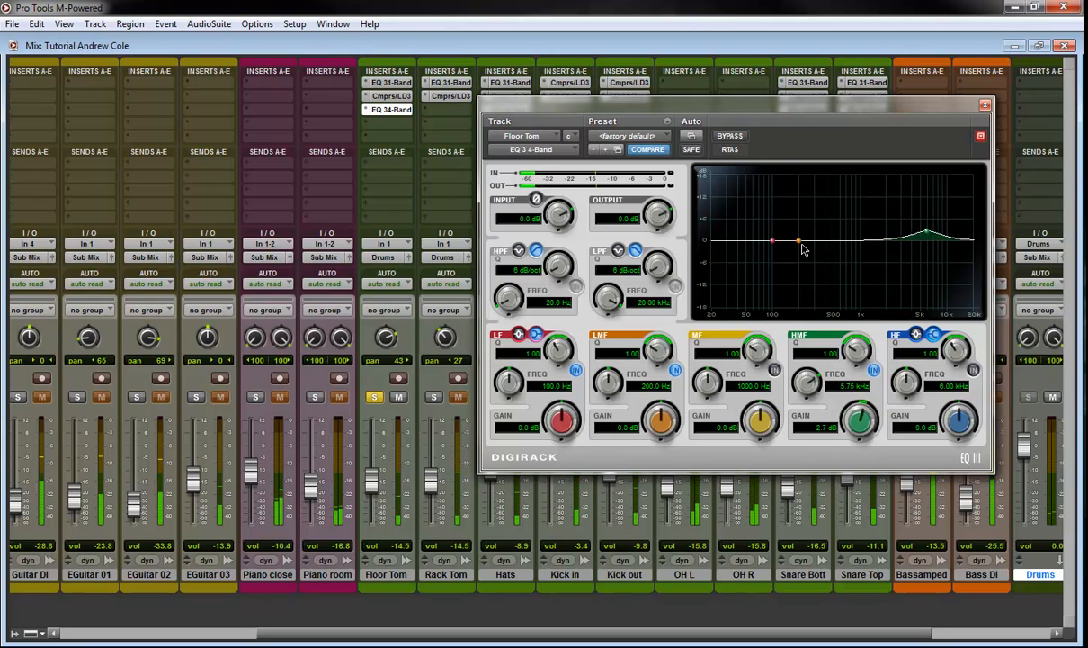
- Cut the Floor Tom EQ's LMF band by 1.6 dB at 691 Hz with Q 0.58, and copy this EQ to Rack Tom's third slot
{"action": "left_click_drag", "start_coordinate": [802, 245], "coordinate": [847, 249]}
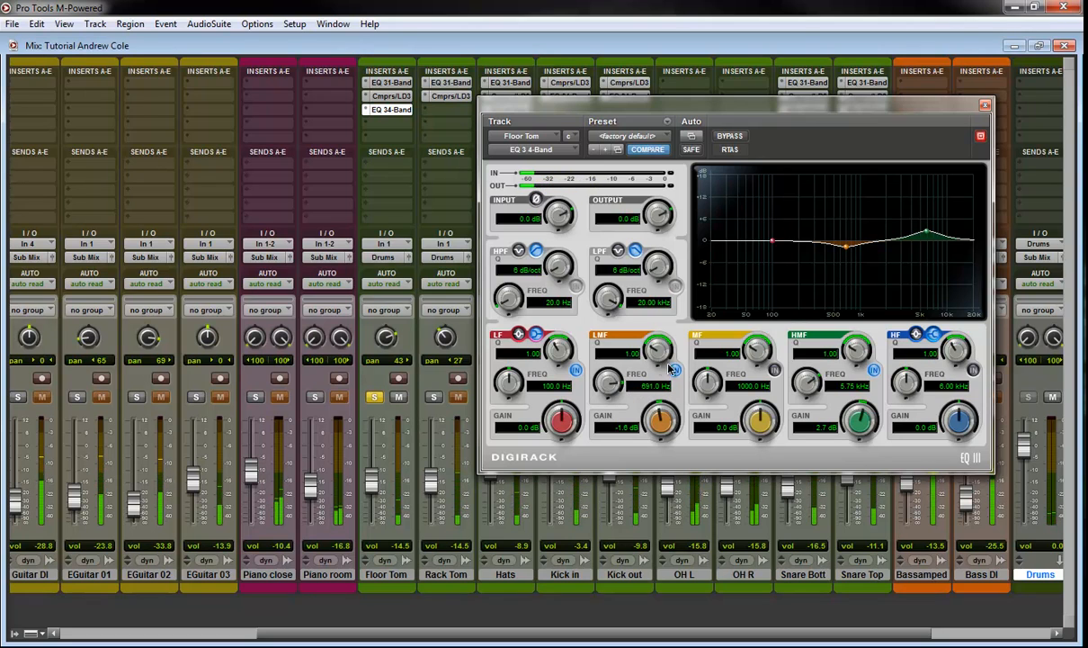
{"action": "left_click_drag", "start_coordinate": [657, 351], "coordinate": [653, 371]}
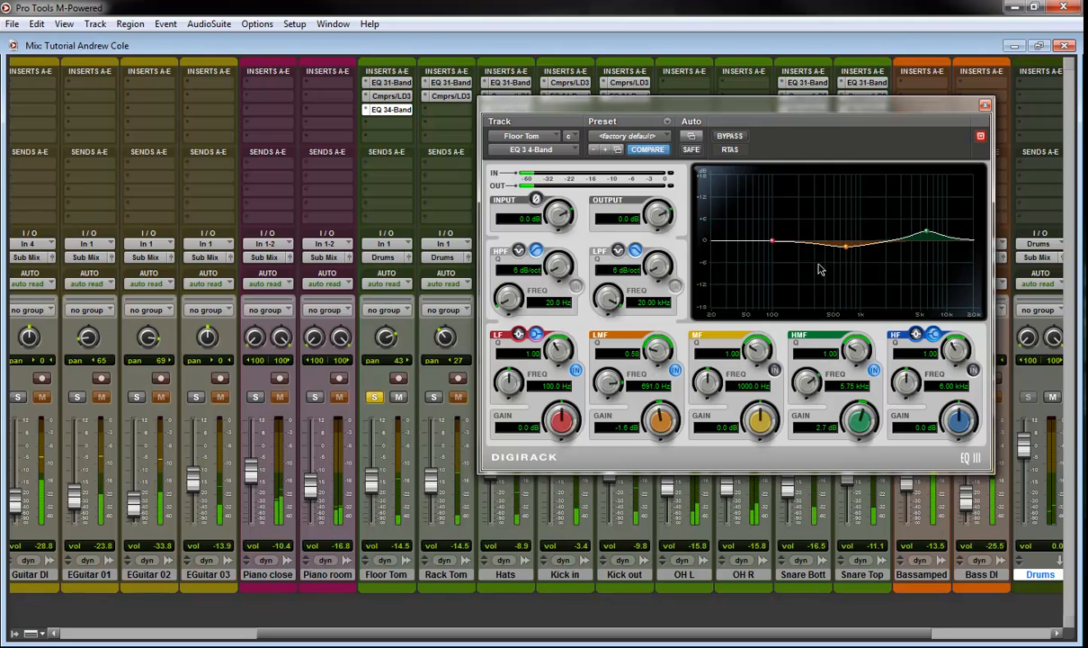
{"action": "left_click", "coordinate": [985, 105]}
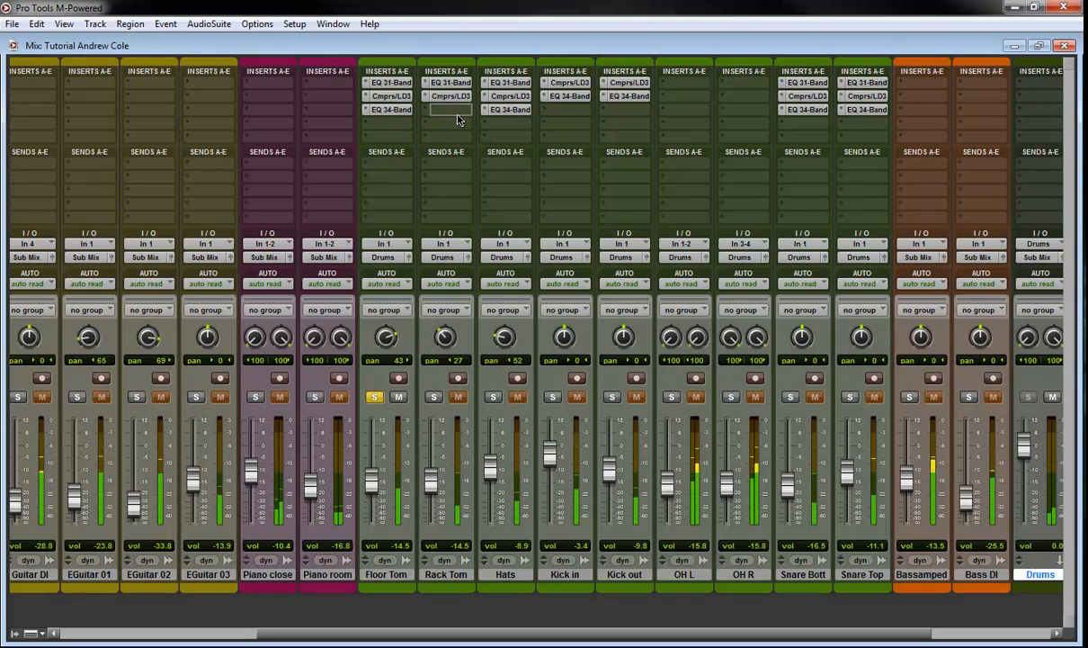
{"action": "left_click_drag", "start_coordinate": [457, 119], "coordinate": [455, 112]}
- Unsolo Floor Tom and set the faders to -6.4 dB for Floor Tom and -9.2 dB for Rack Tom
{"action": "left_click", "coordinate": [374, 397]}
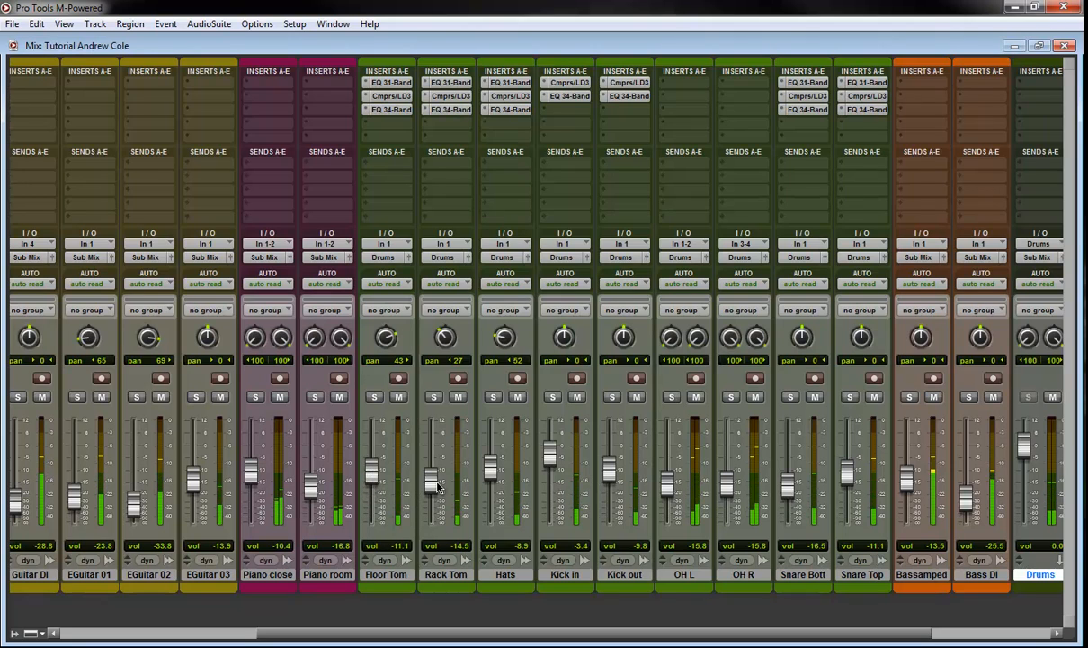
{"action": "left_click_drag", "start_coordinate": [437, 486], "coordinate": [437, 467]}
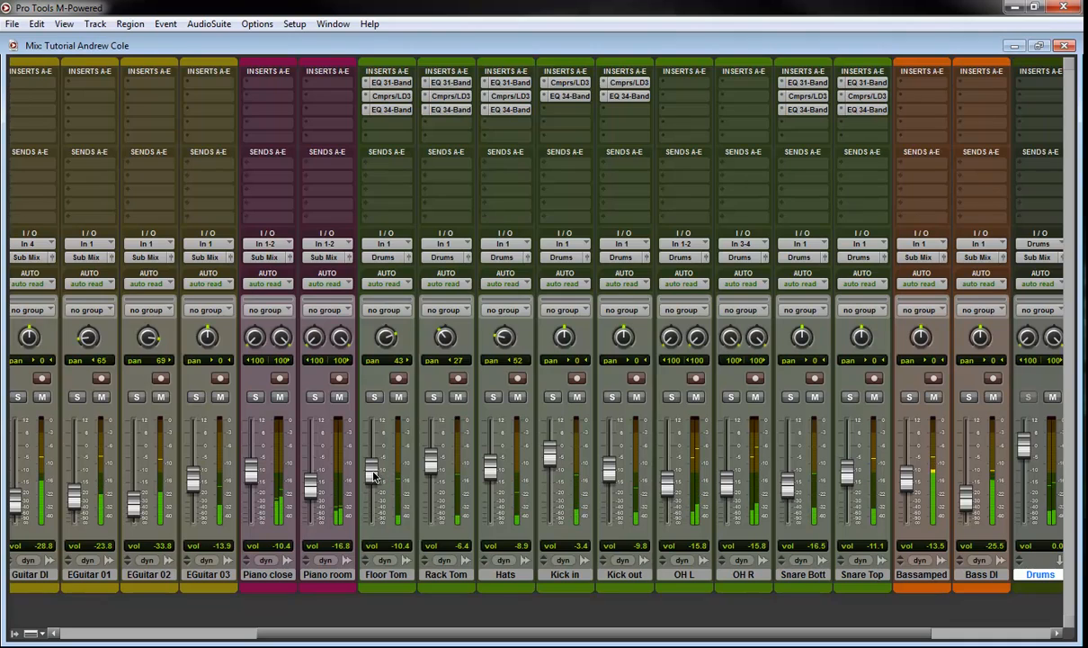
{"action": "left_click_drag", "start_coordinate": [374, 477], "coordinate": [432, 477]}
- Copy the 1-band EQ from Snare Top to the first insert slots of OH L and OH R
{"action": "mouse_move", "coordinate": [498, 637]}
{"action": "left_mouse_down"}
{"action": "mouse_move", "coordinate": [656, 635]}
{"action": "mouse_move", "coordinate": [517, 633]}
{"action": "left_mouse_up"}
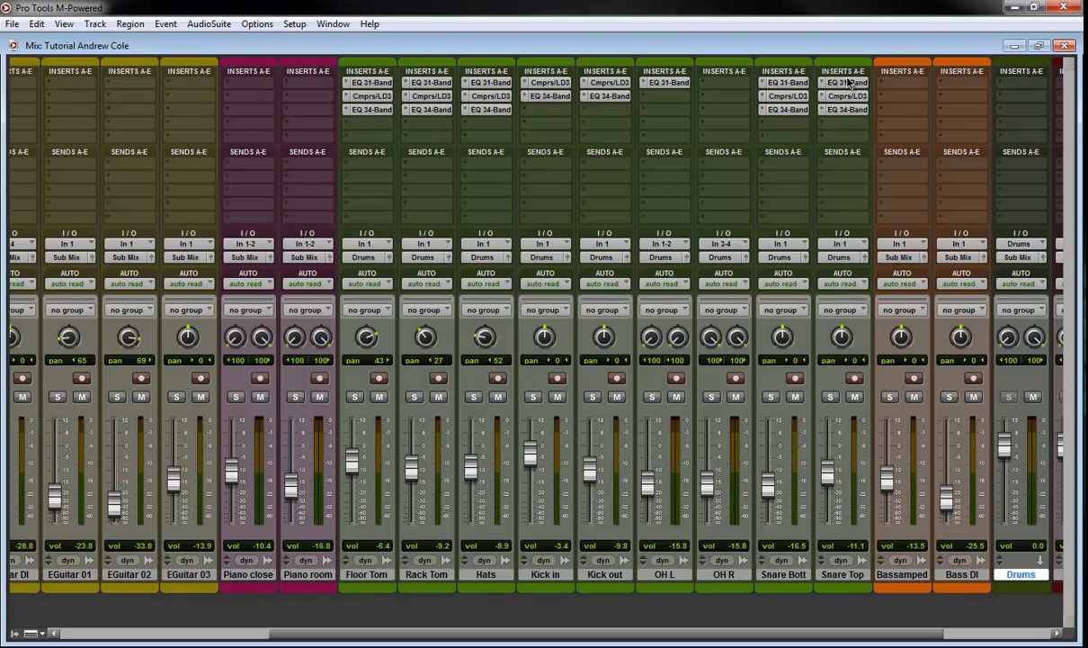
{"action": "left_click_drag", "start_coordinate": [850, 84], "coordinate": [729, 85]}
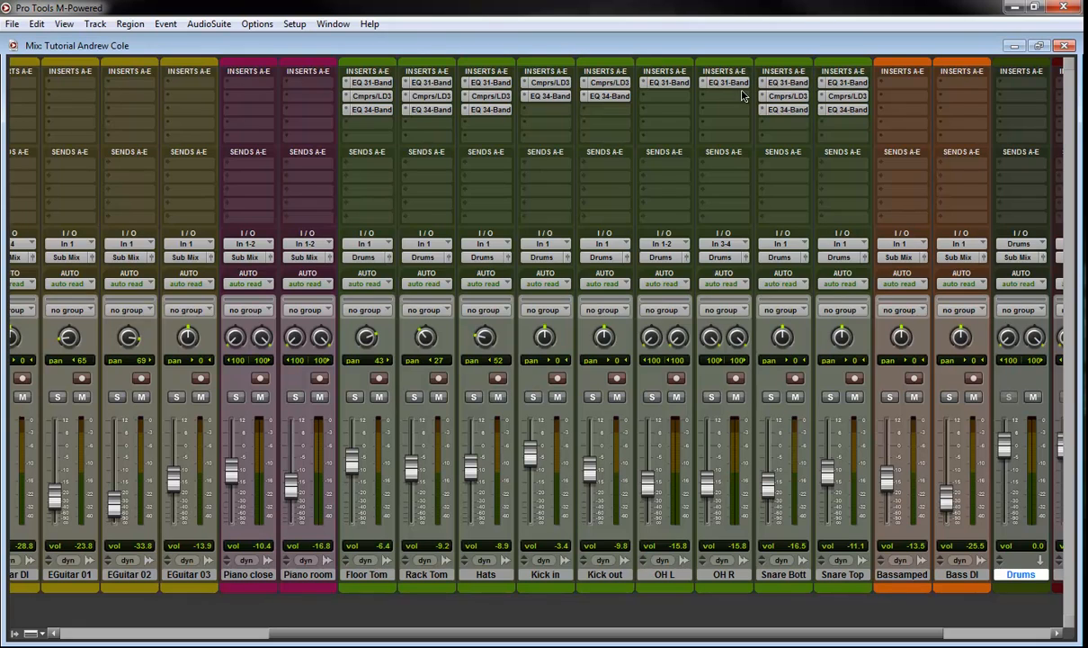
- Insert the Compressor/Limiter Dyn 3 (stereo) plug-in in OH L's second slot and set its knee to 12.4 dB
{"action": "left_click", "coordinate": [675, 103]}
{"action": "mouse_move", "coordinate": [869, 290]}
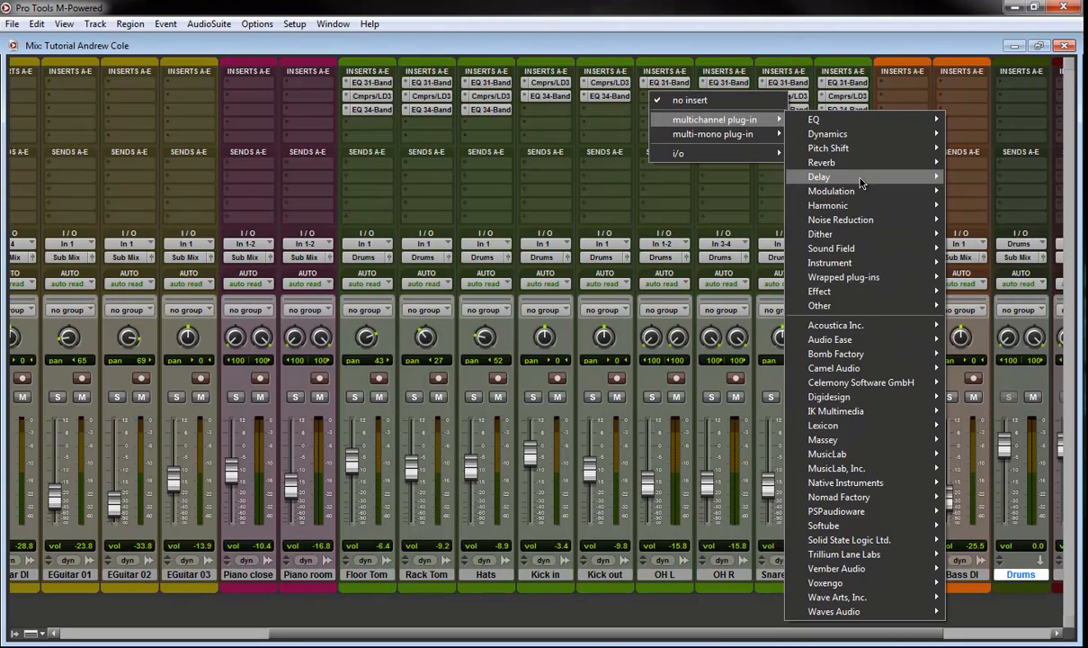
{"action": "mouse_move", "coordinate": [881, 386]}
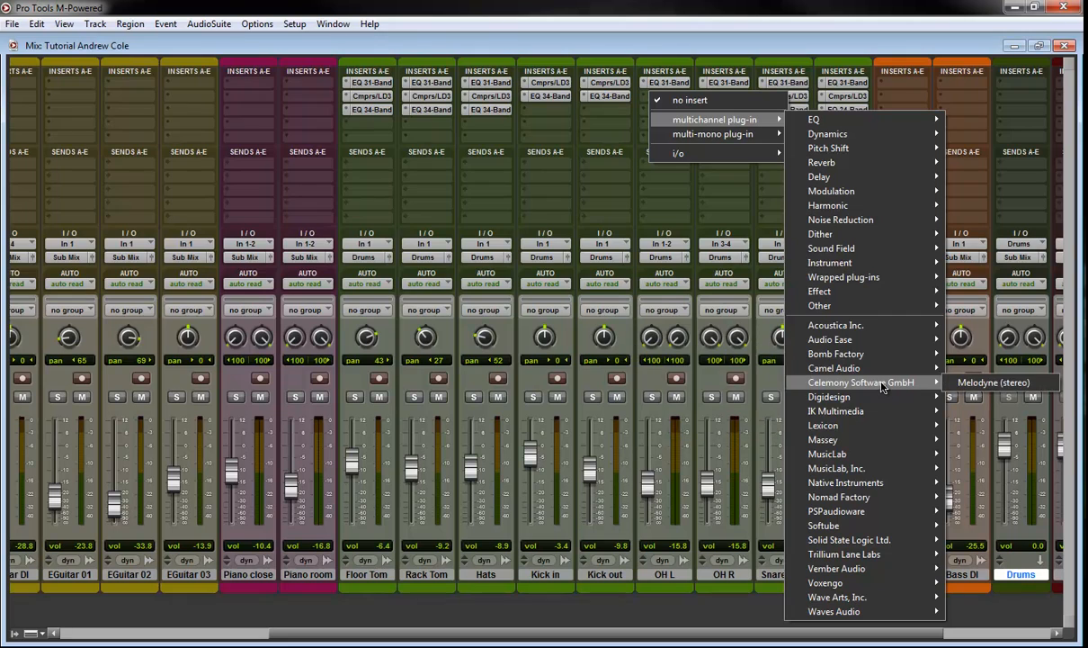
{"action": "mouse_move", "coordinate": [878, 357]}
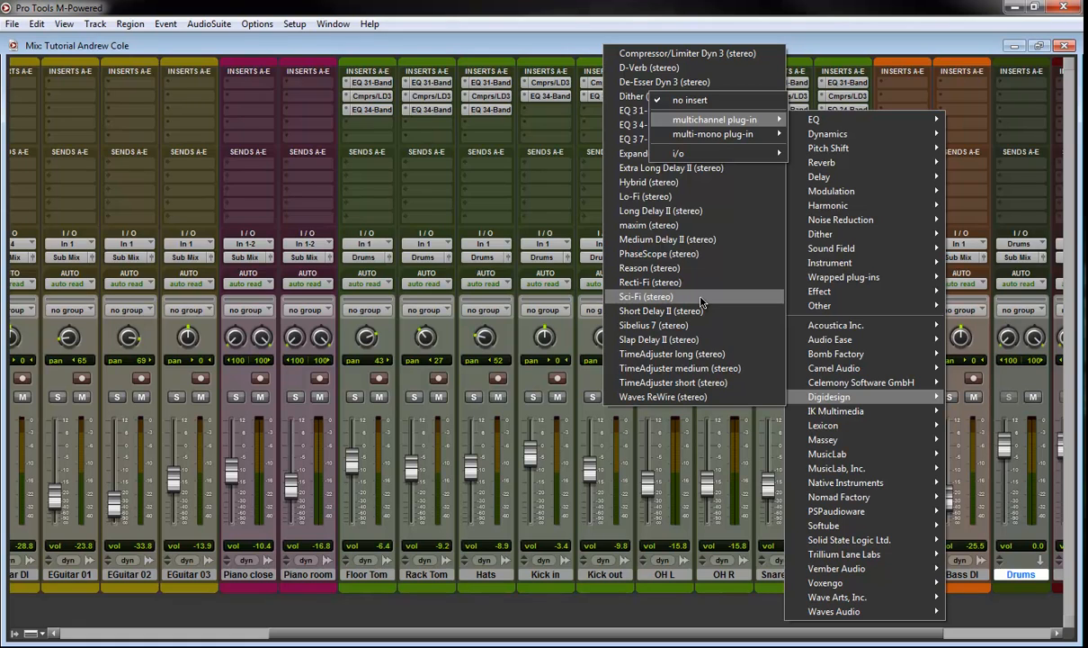
{"action": "left_click", "coordinate": [747, 55]}
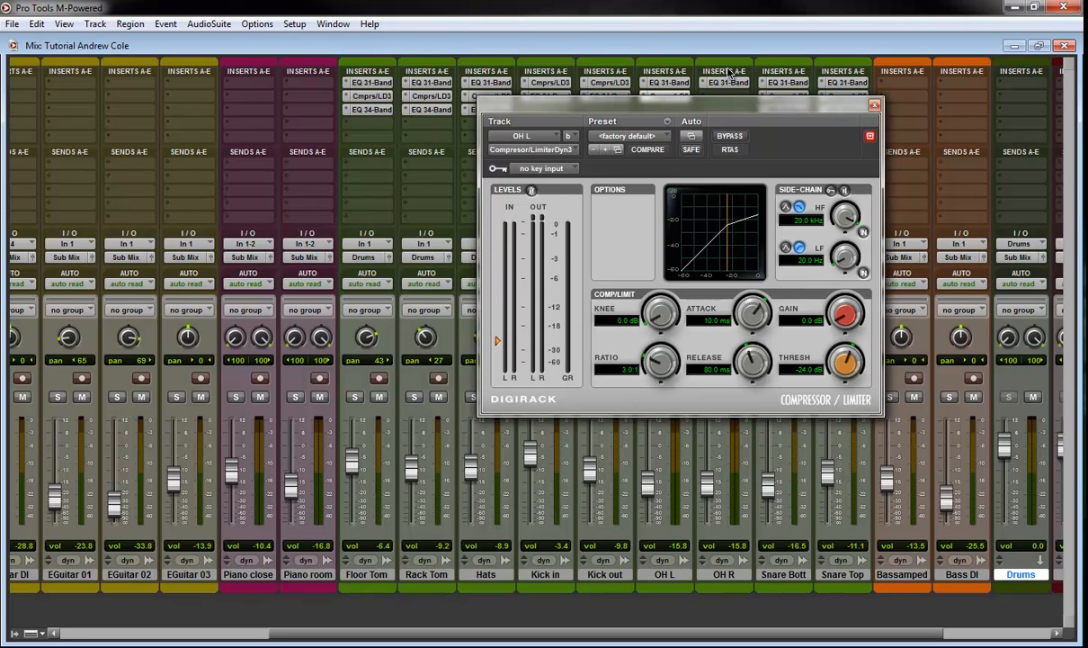
{"action": "left_click_drag", "start_coordinate": [754, 129], "coordinate": [743, 164]}
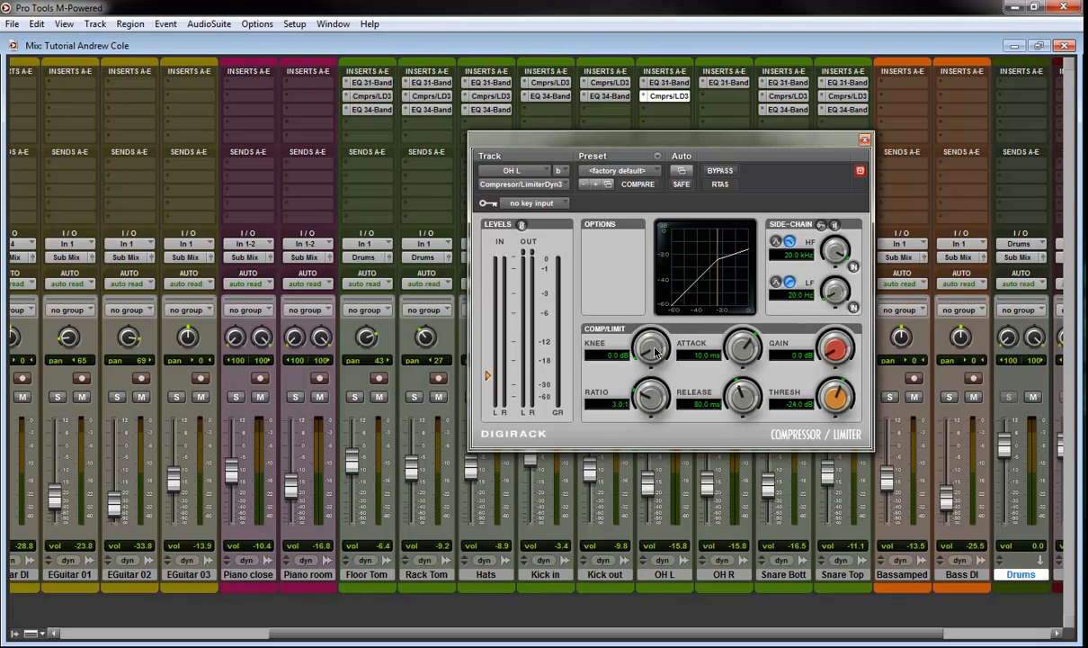
{"action": "left_click_drag", "start_coordinate": [655, 331], "coordinate": [664, 310]}
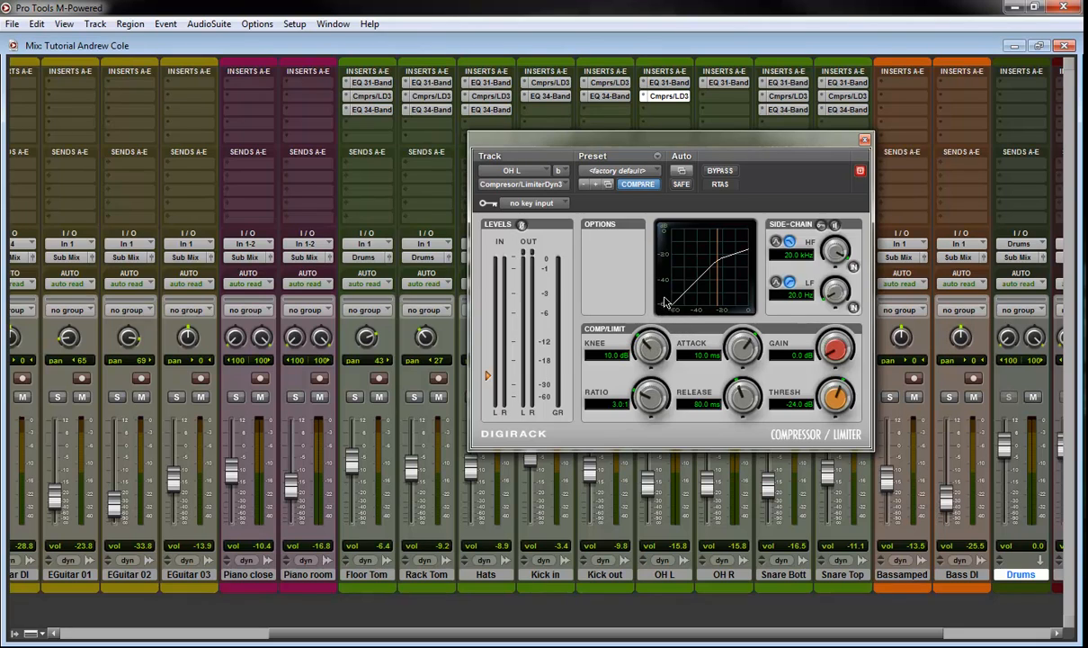
{"action": "left_click", "coordinate": [864, 139]}
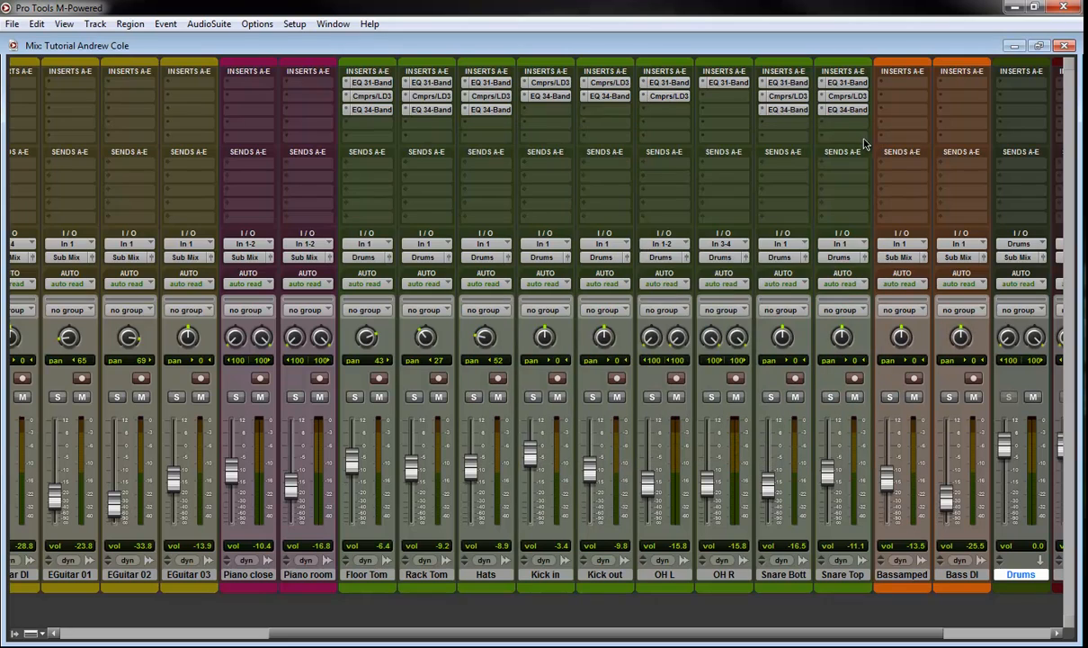
- Solo OH L, play the song and raise the high-pass frequency of its 1-band EQ to about 895 Hz
{"action": "left_click", "coordinate": [670, 82]}
{"action": "left_click_drag", "start_coordinate": [725, 271], "coordinate": [756, 263]}
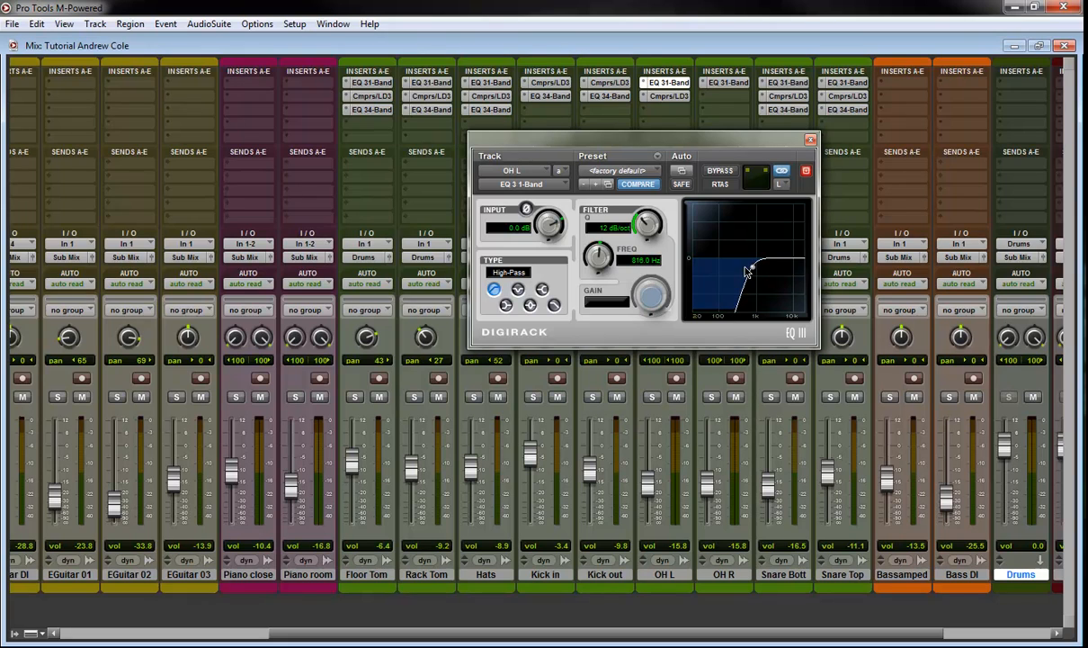
{"action": "left_click", "coordinate": [653, 398]}
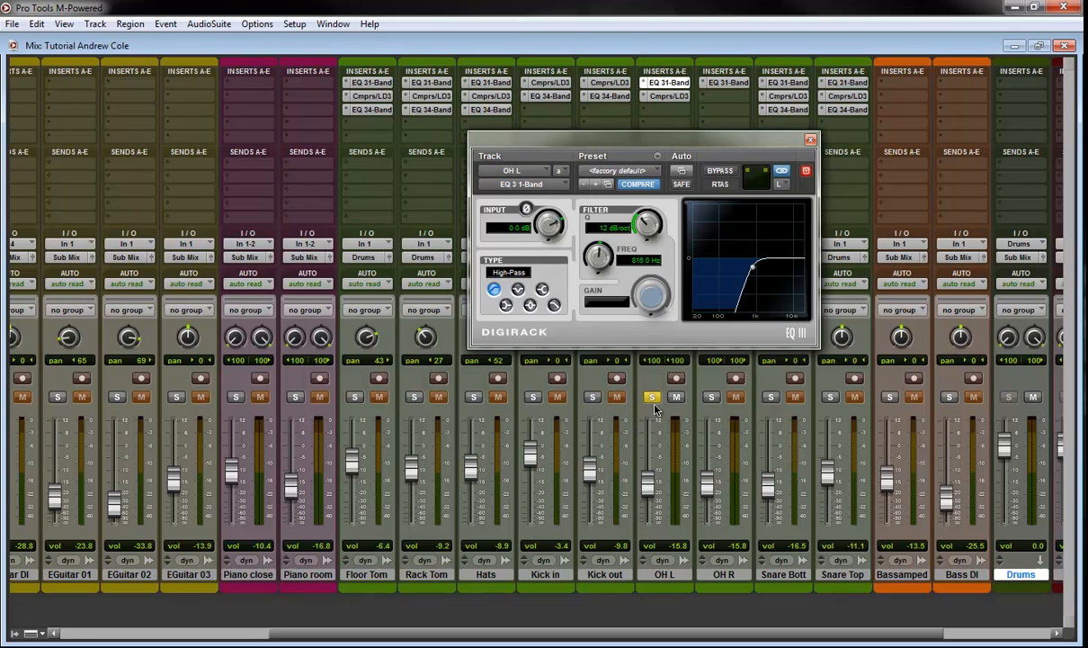
{"action": "key", "text": "space"}
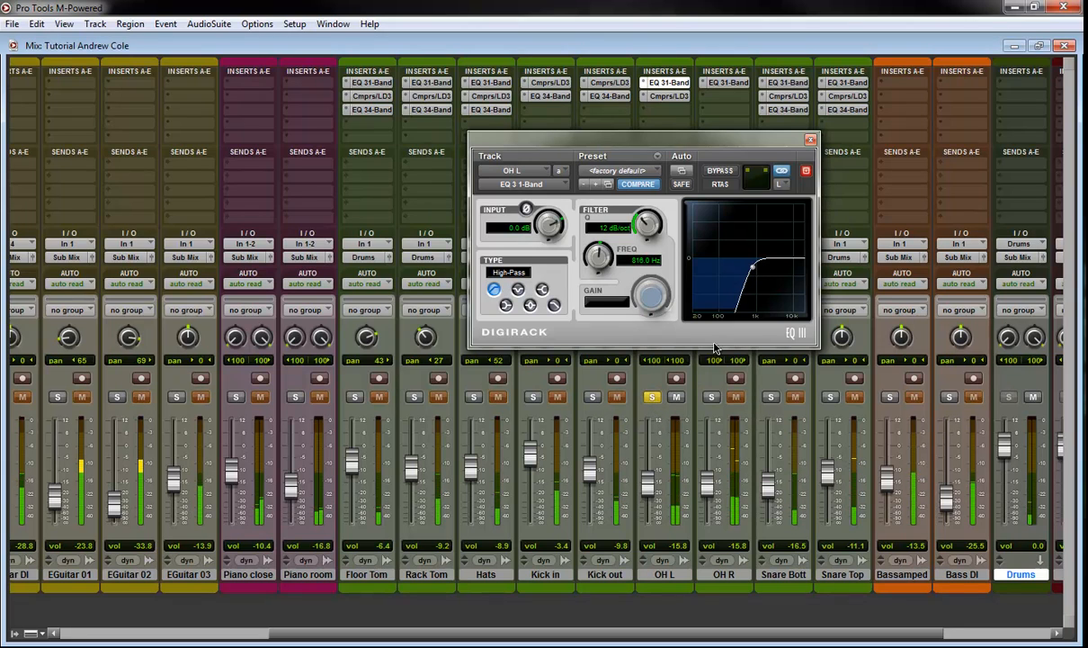
{"action": "left_click_drag", "start_coordinate": [753, 267], "coordinate": [755, 265]}
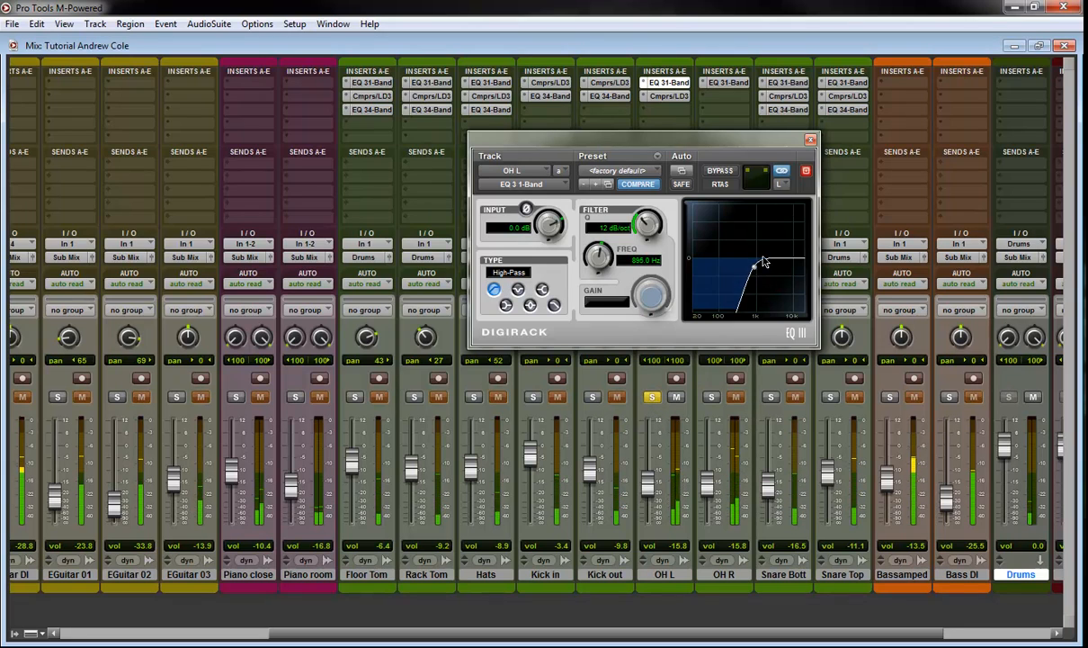
{"action": "left_click", "coordinate": [811, 140]}
- Replace the EQ in OH R's first slot with a copy of OH L's 1-band EQ
{"action": "left_click", "coordinate": [705, 83]}
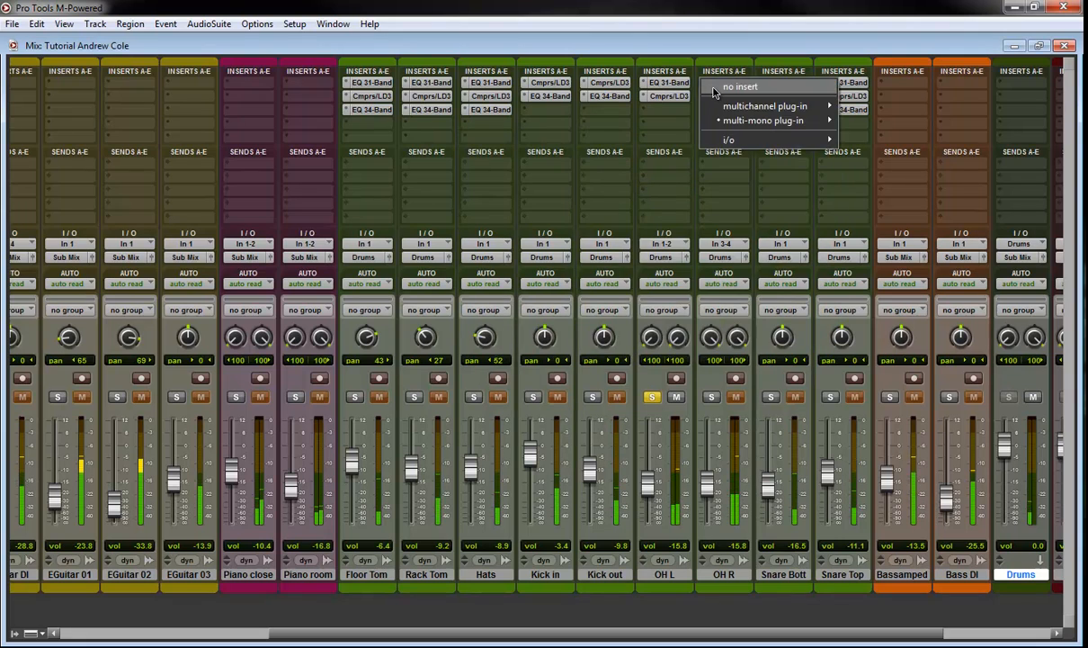
{"action": "left_click", "coordinate": [717, 89]}
{"action": "left_click_drag", "start_coordinate": [675, 85], "coordinate": [714, 87]}
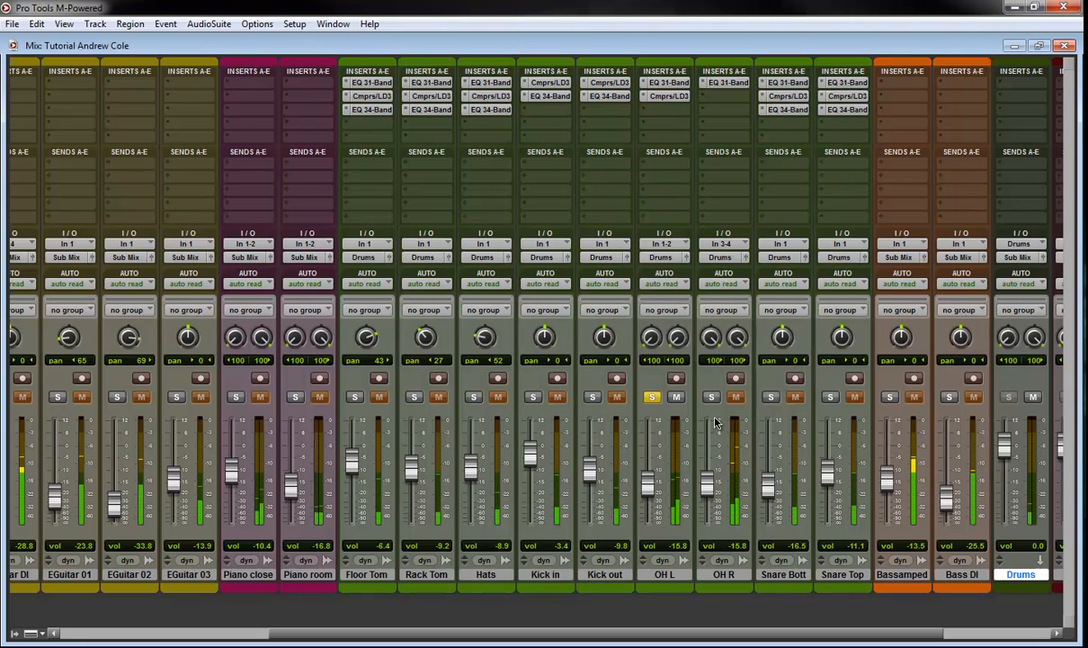
- Solo OH R as well and loop playback from bar 39 to bar 41
{"action": "left_click", "coordinate": [713, 397]}
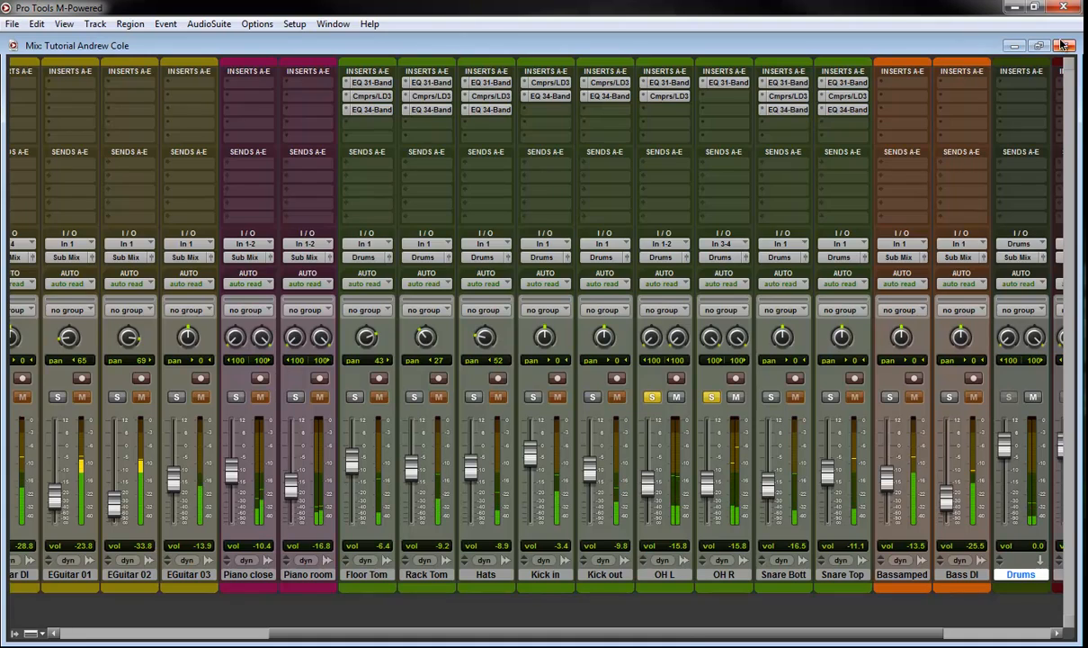
{"action": "key", "text": "ctrl+equal"}
{"action": "left_click_drag", "start_coordinate": [620, 138], "coordinate": [675, 140]}
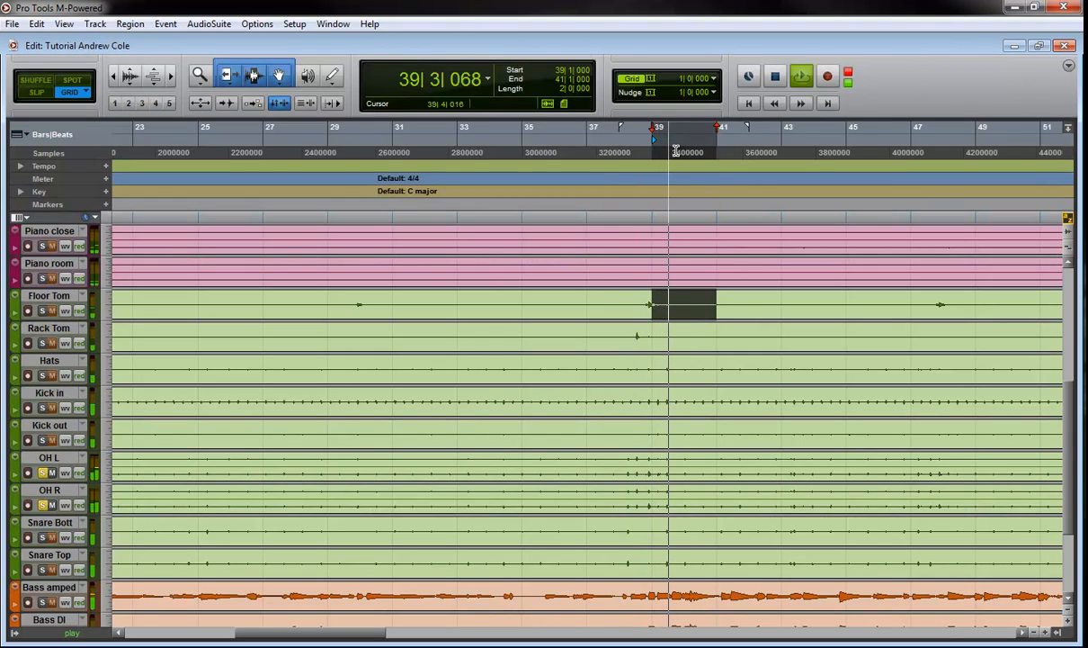
{"action": "key", "text": "ctrl+equal"}
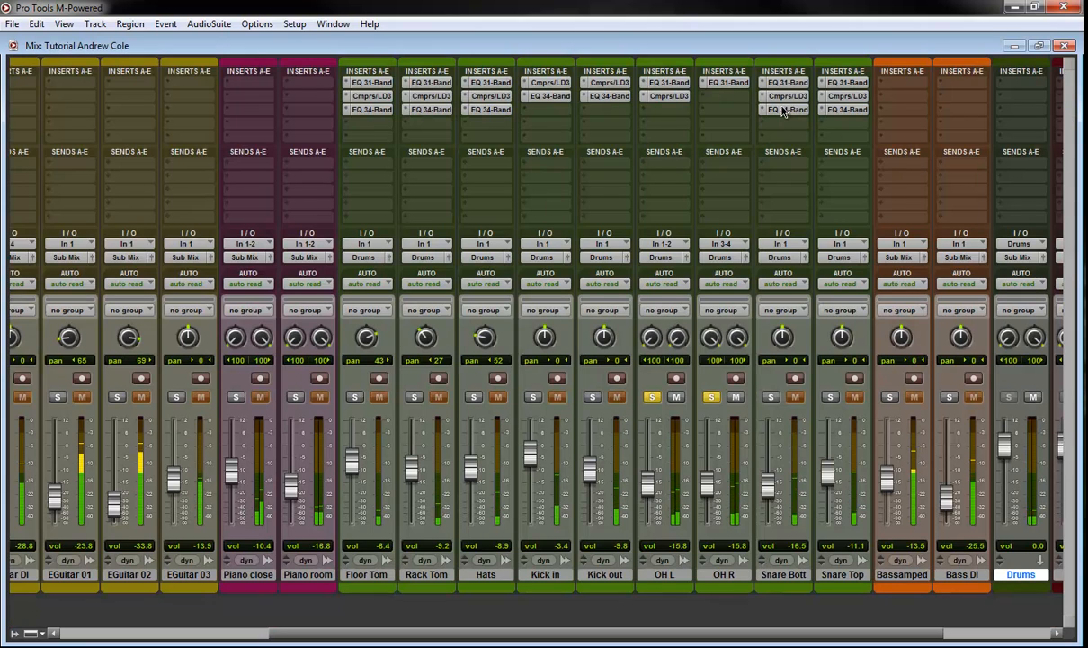
- Set OH L's compressor to -28.8 dB threshold, 11.7 ms attack, 150.8 ms release and 4.0:1 ratio, and copy it to OH R's second slot
{"action": "left_click", "coordinate": [668, 95]}
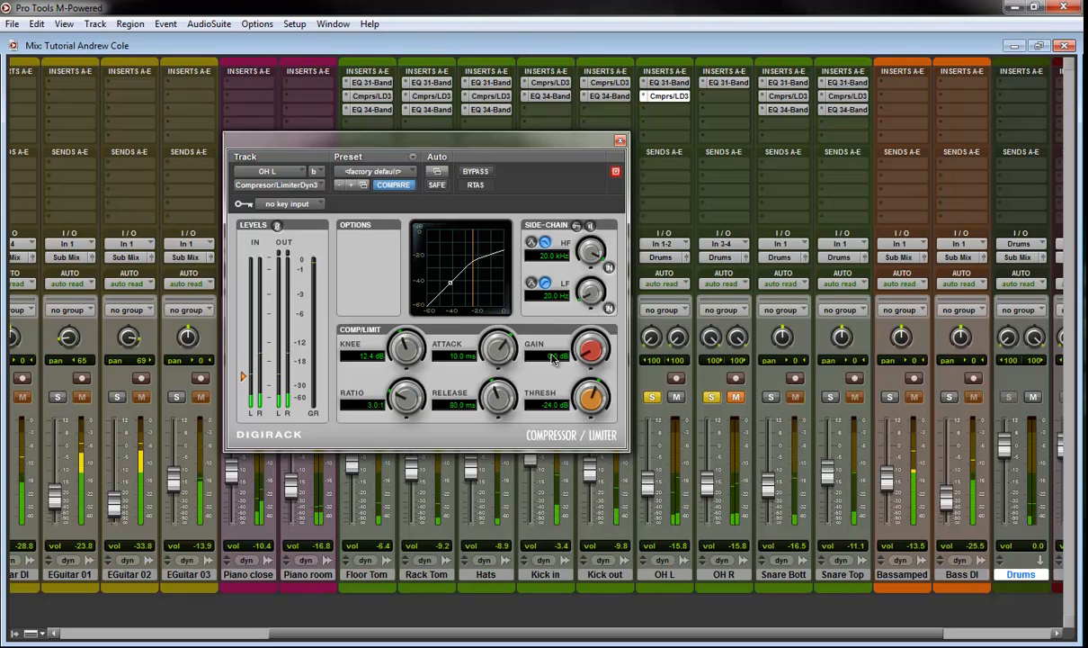
{"action": "left_click_drag", "start_coordinate": [578, 398], "coordinate": [579, 410]}
{"action": "mouse_move", "coordinate": [490, 360]}
{"action": "left_mouse_down"}
{"action": "mouse_move", "coordinate": [483, 370]}
{"action": "mouse_move", "coordinate": [492, 351]}
{"action": "left_mouse_up"}
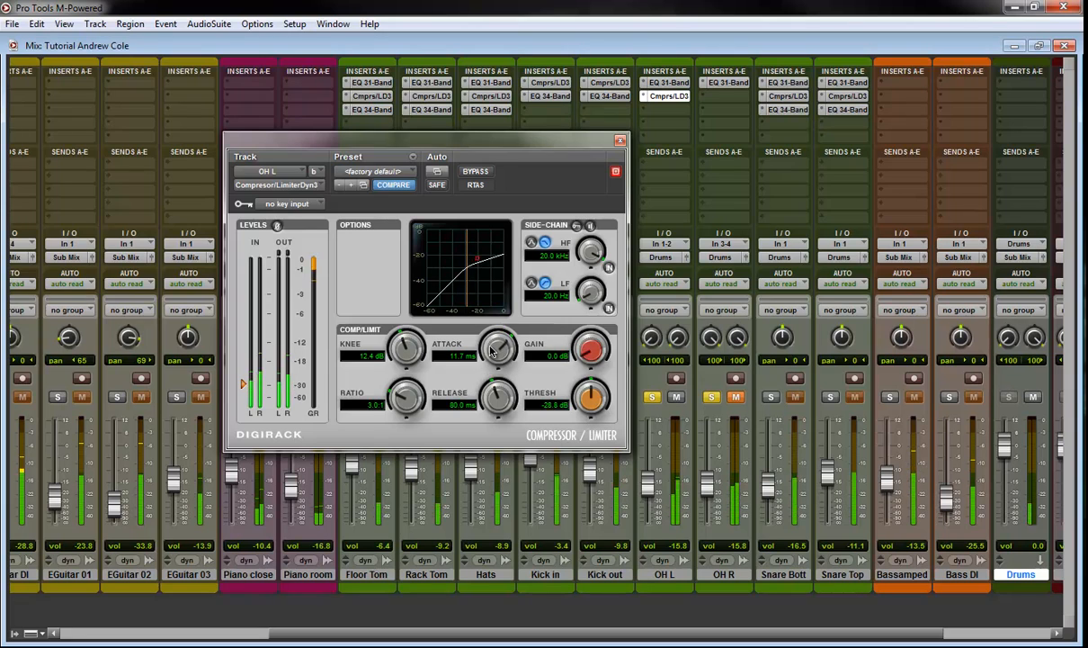
{"action": "left_click_drag", "start_coordinate": [501, 397], "coordinate": [475, 371]}
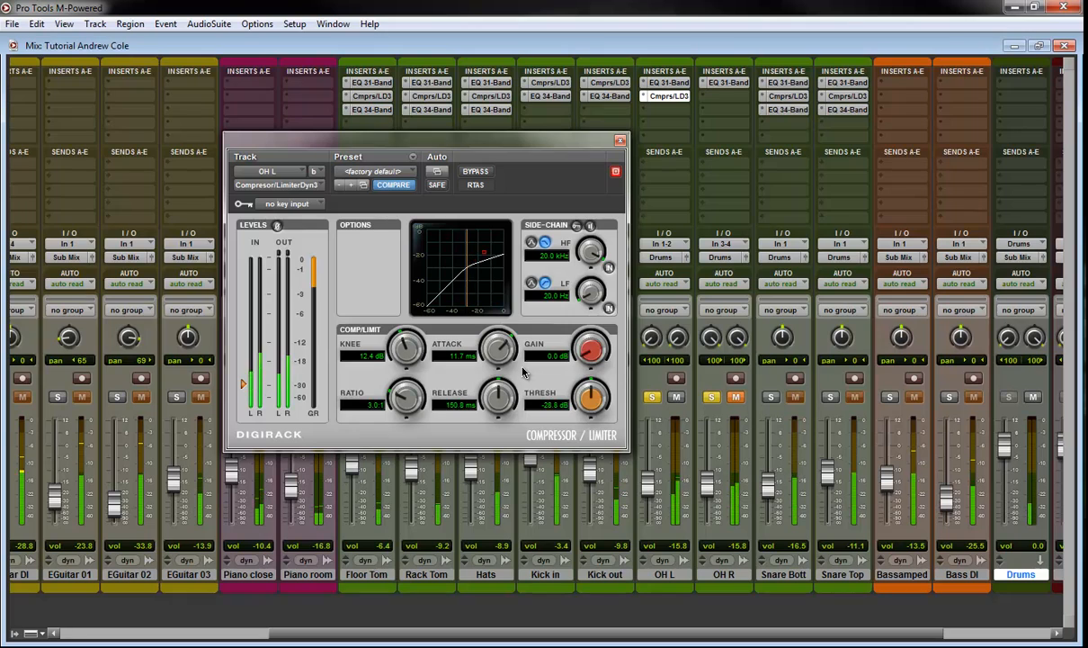
{"action": "left_click_drag", "start_coordinate": [409, 400], "coordinate": [405, 391]}
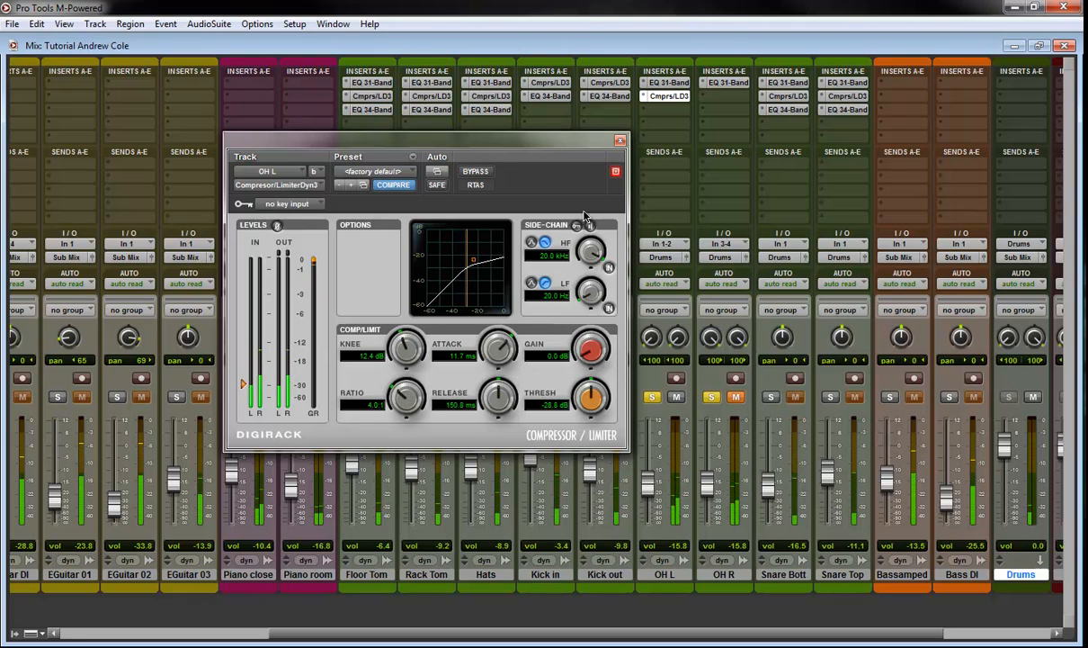
{"action": "left_click", "coordinate": [620, 140]}
{"action": "left_click_drag", "start_coordinate": [669, 97], "coordinate": [726, 96]}
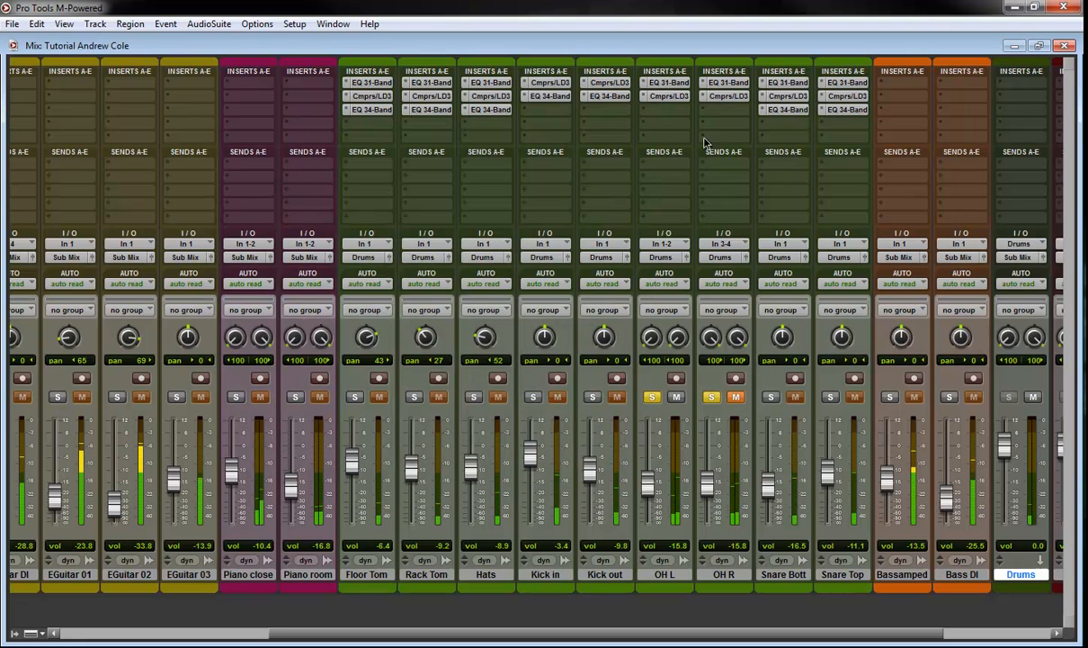
- Insert a stereo EQ 3 4-Band in OH L's third slot and boost its HF band by 3.3 dB at 3.79 kHz
{"action": "left_click", "coordinate": [681, 112]}
{"action": "mouse_move", "coordinate": [710, 140]}
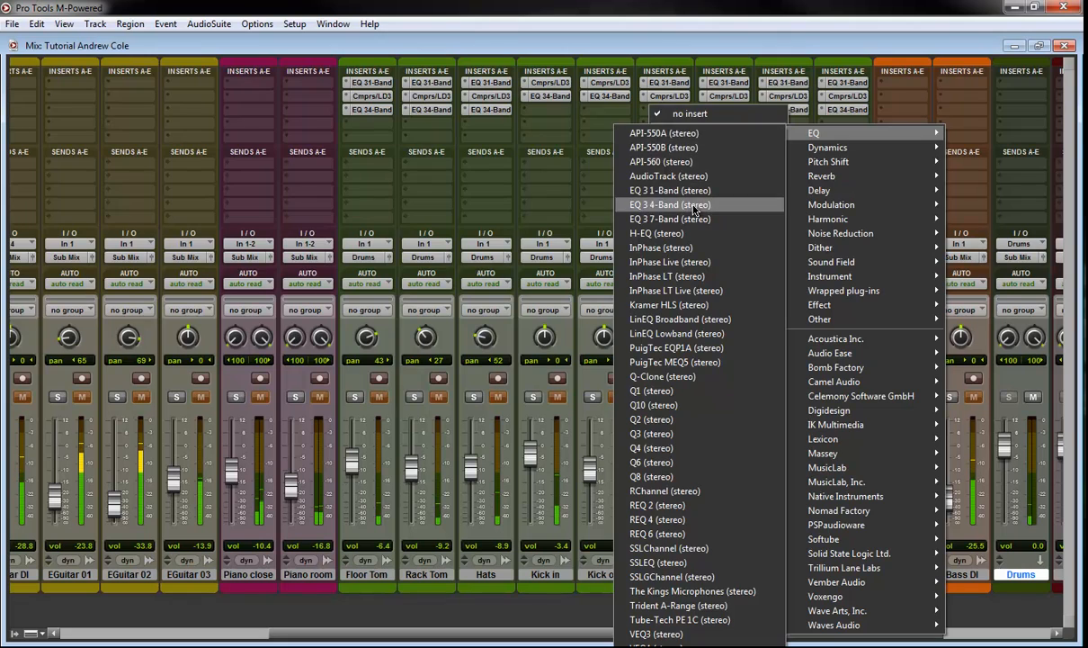
{"action": "left_click", "coordinate": [691, 205]}
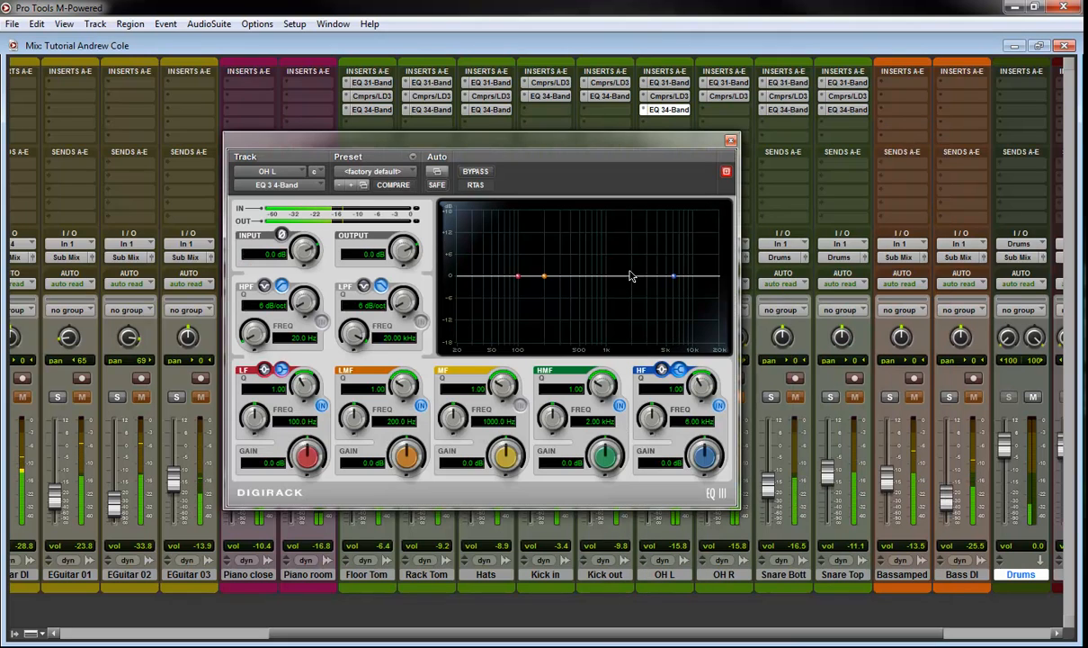
{"action": "mouse_move", "coordinate": [674, 276]}
{"action": "left_mouse_down"}
{"action": "mouse_move", "coordinate": [684, 268]}
{"action": "mouse_move", "coordinate": [670, 257]}
{"action": "mouse_move", "coordinate": [677, 266]}
{"action": "mouse_move", "coordinate": [655, 260]}
{"action": "mouse_move", "coordinate": [659, 268]}
{"action": "left_mouse_up"}
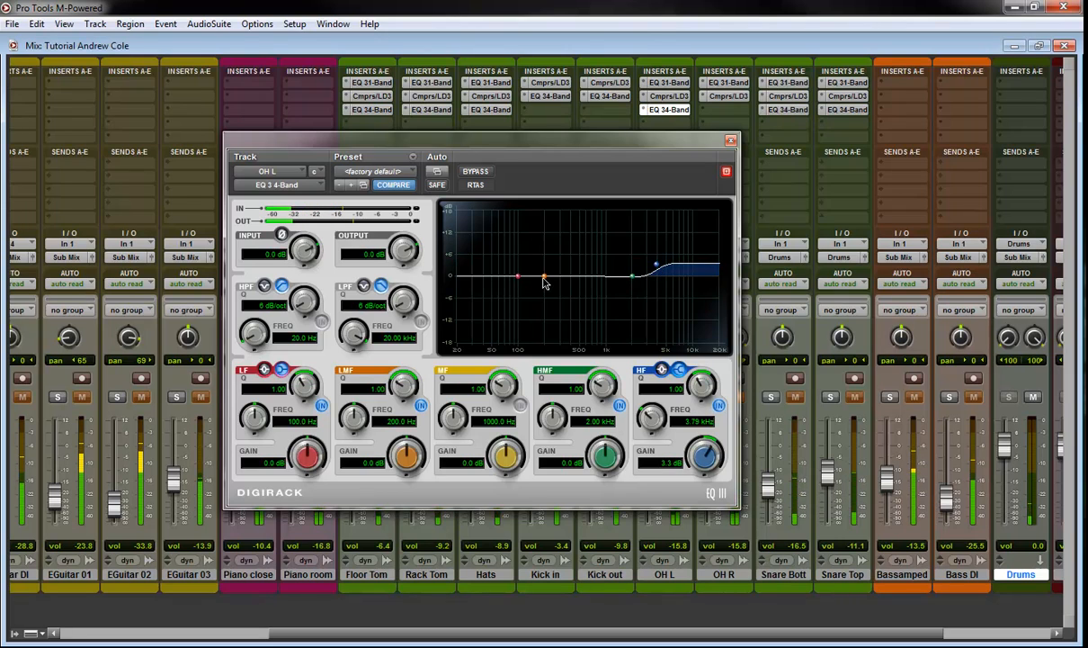
- Switch off the LMF band of OH L's 4-band EQ and make a mild HMF cut around 2.05 kHz with a slightly widened Q
{"action": "mouse_move", "coordinate": [545, 277]}
{"action": "left_mouse_down"}
{"action": "mouse_move", "coordinate": [513, 288]}
{"action": "mouse_move", "coordinate": [618, 302]}
{"action": "mouse_move", "coordinate": [631, 286]}
{"action": "mouse_move", "coordinate": [554, 281]}
{"action": "left_mouse_up"}
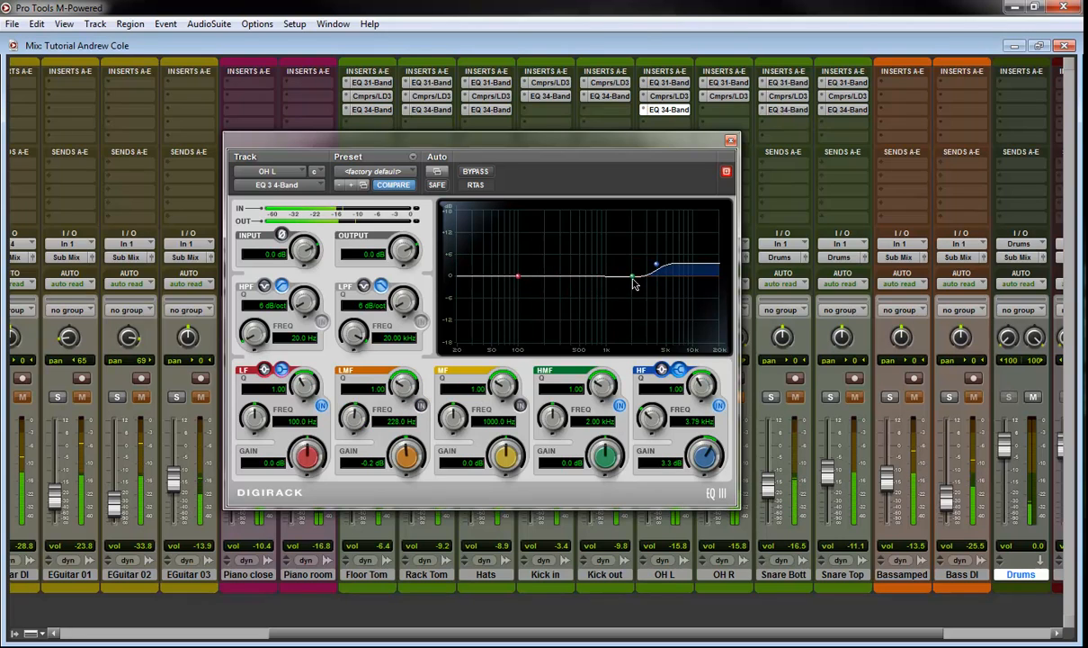
{"action": "left_click_drag", "start_coordinate": [633, 280], "coordinate": [636, 292]}
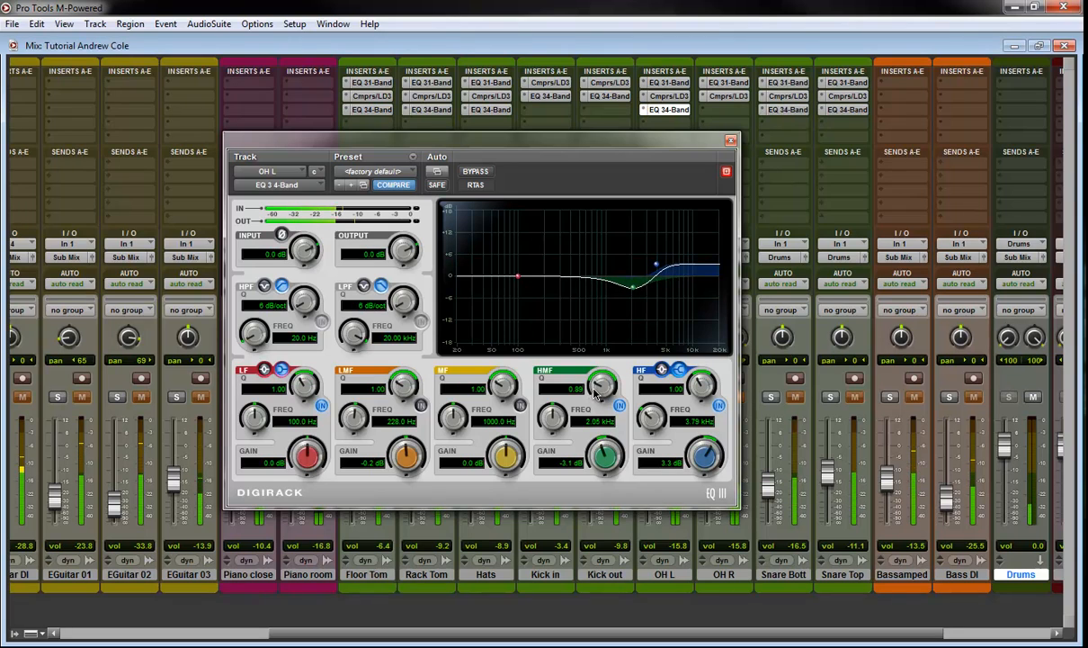
{"action": "left_click_drag", "start_coordinate": [602, 380], "coordinate": [603, 384]}
{"action": "left_click_drag", "start_coordinate": [632, 289], "coordinate": [632, 281]}
{"action": "left_click", "coordinate": [730, 140]}
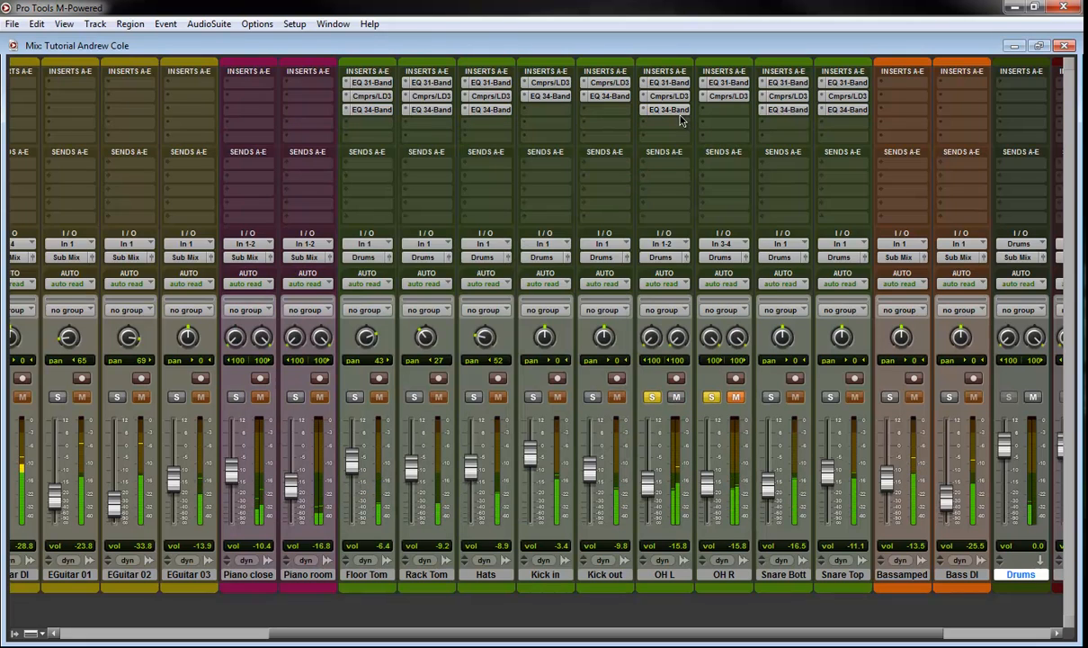
- Copy OH L's 4-band EQ to OH R's third slot, and clear OH R's mute and the solos on both overheads
{"action": "left_click", "coordinate": [736, 397]}
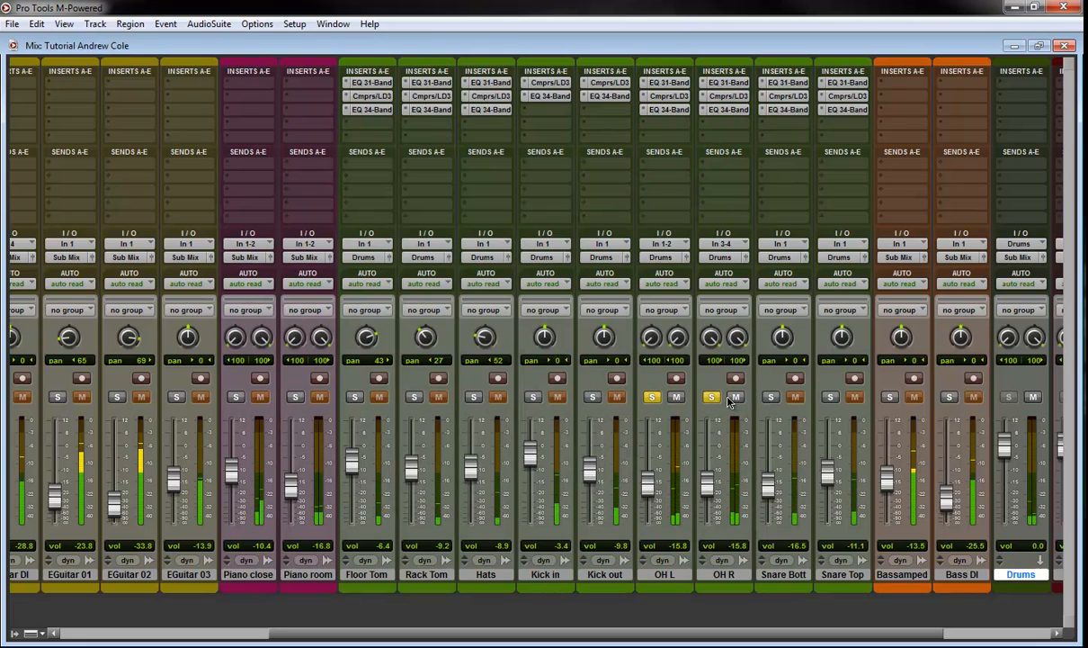
{"action": "left_click", "coordinate": [711, 396]}
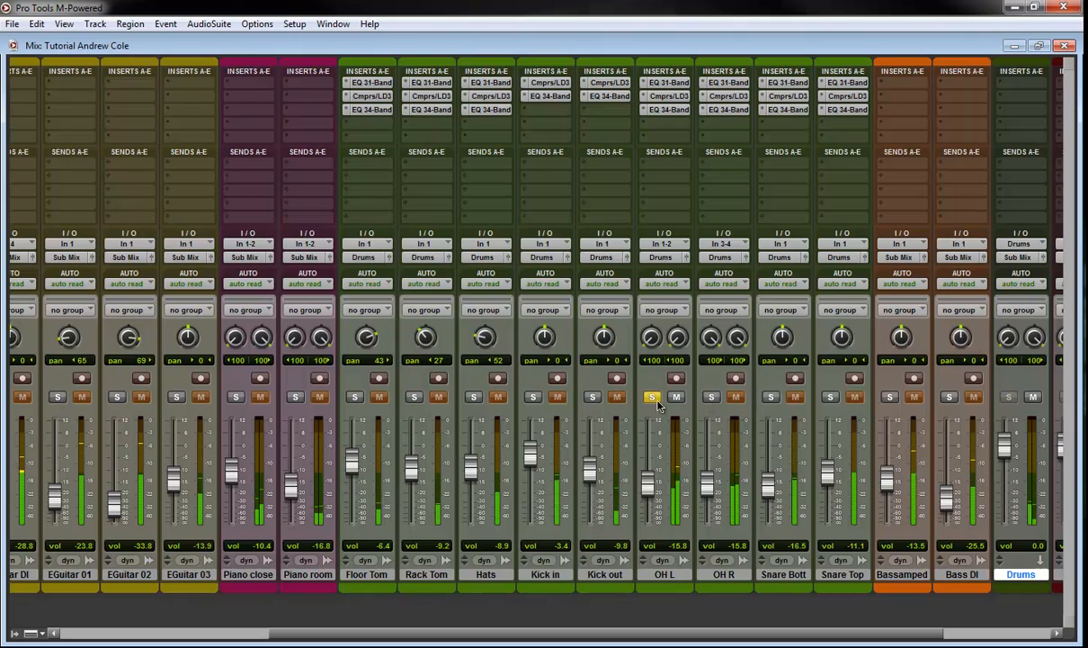
{"action": "left_click", "coordinate": [651, 397]}
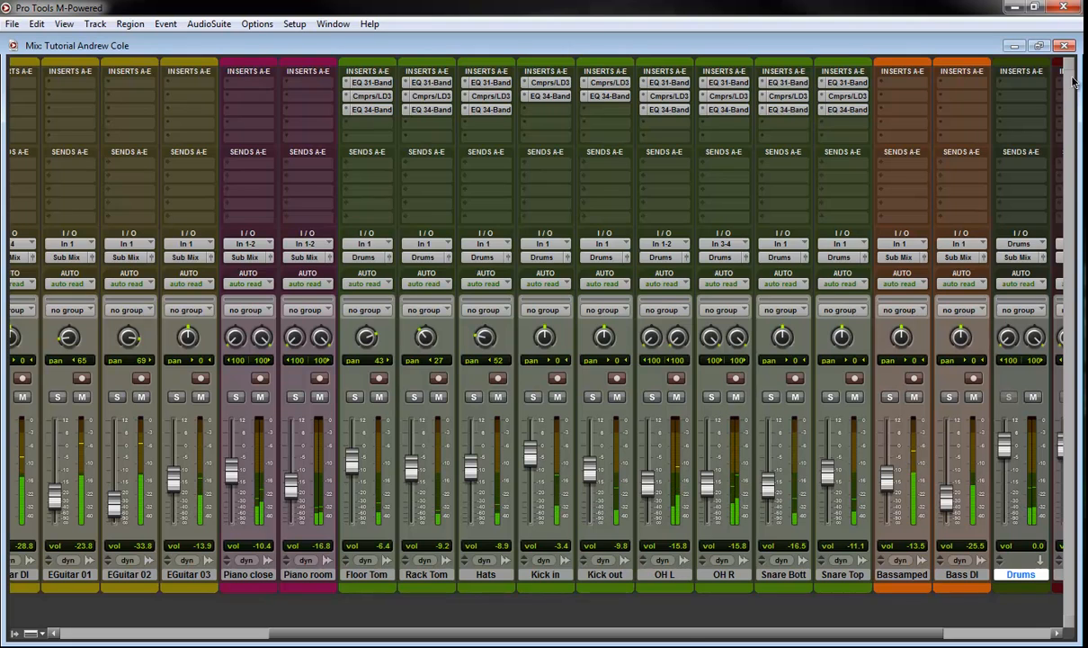
- Replace the looped selection in the edit timeline with a playback start point at bar 39
{"action": "key", "text": "ctrl+equal"}
{"action": "left_click", "coordinate": [670, 268]}
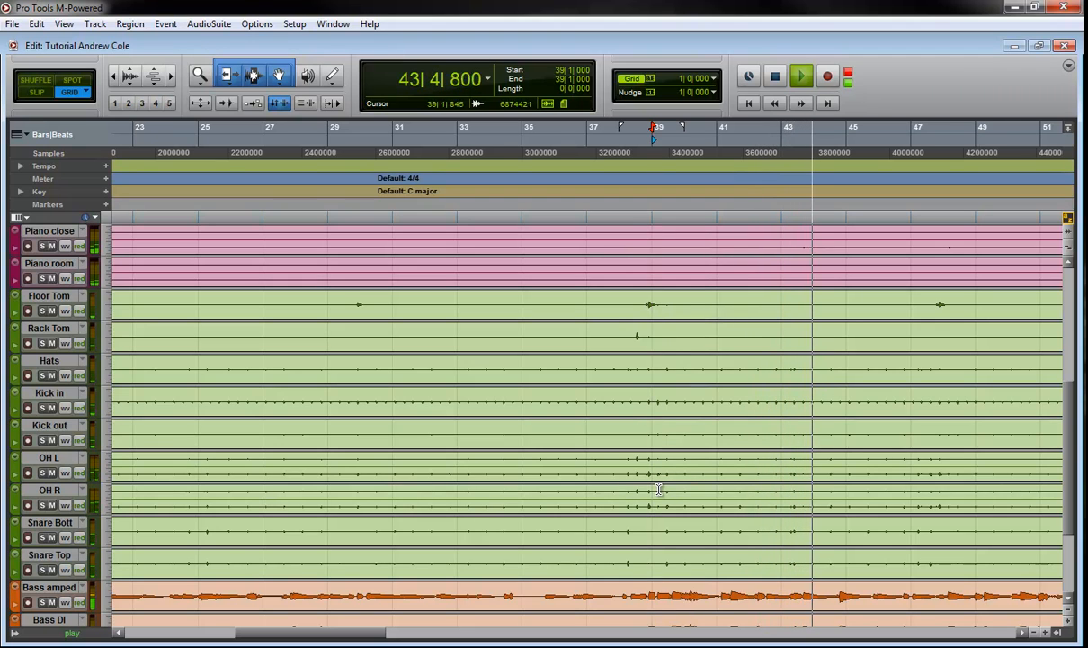
{"action": "key", "text": "ctrl+equal"}
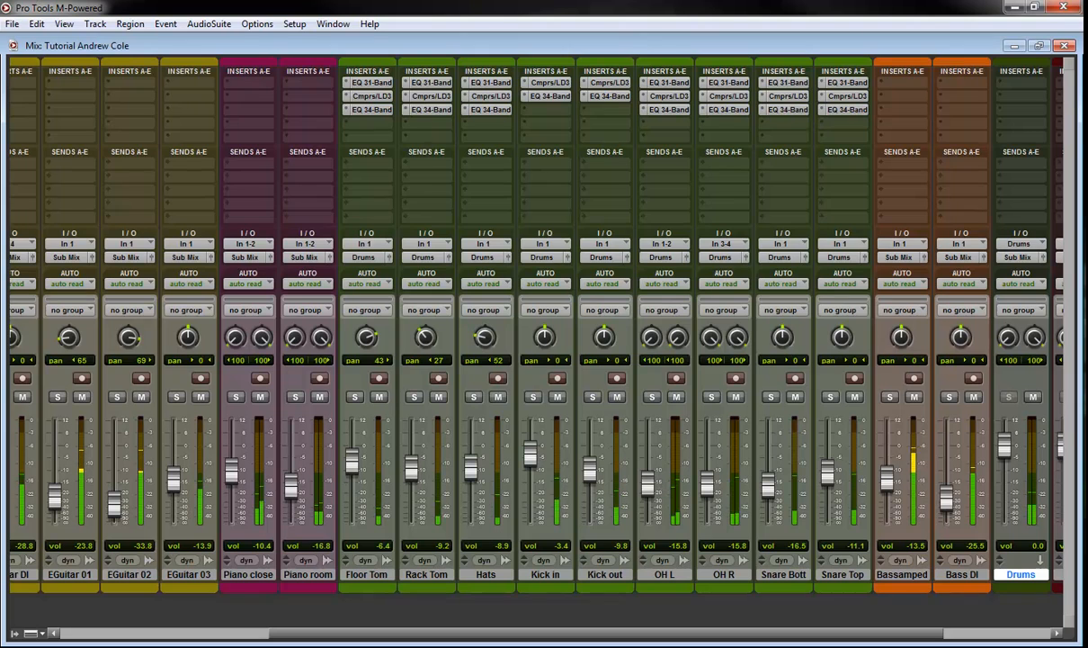
- Insert a stereo Compressor/Limiter Dyn 3 in the first insert slot of the Drums submix track
{"action": "left_click_drag", "start_coordinate": [738, 633], "coordinate": [832, 642]}
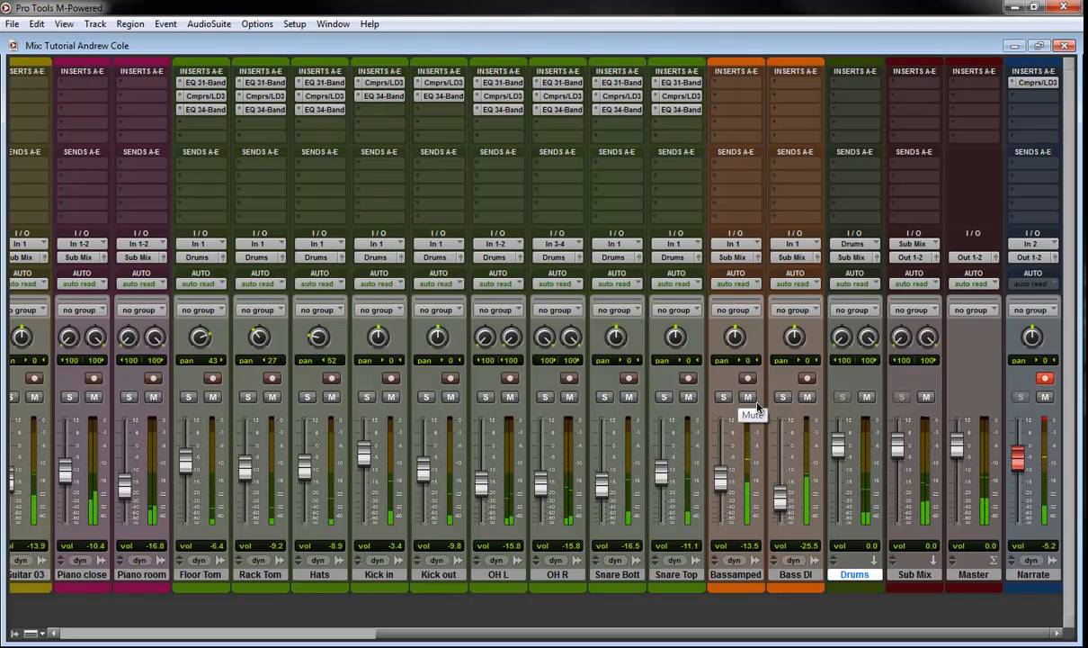
{"action": "left_click", "coordinate": [851, 91]}
{"action": "mouse_move", "coordinate": [859, 106]}
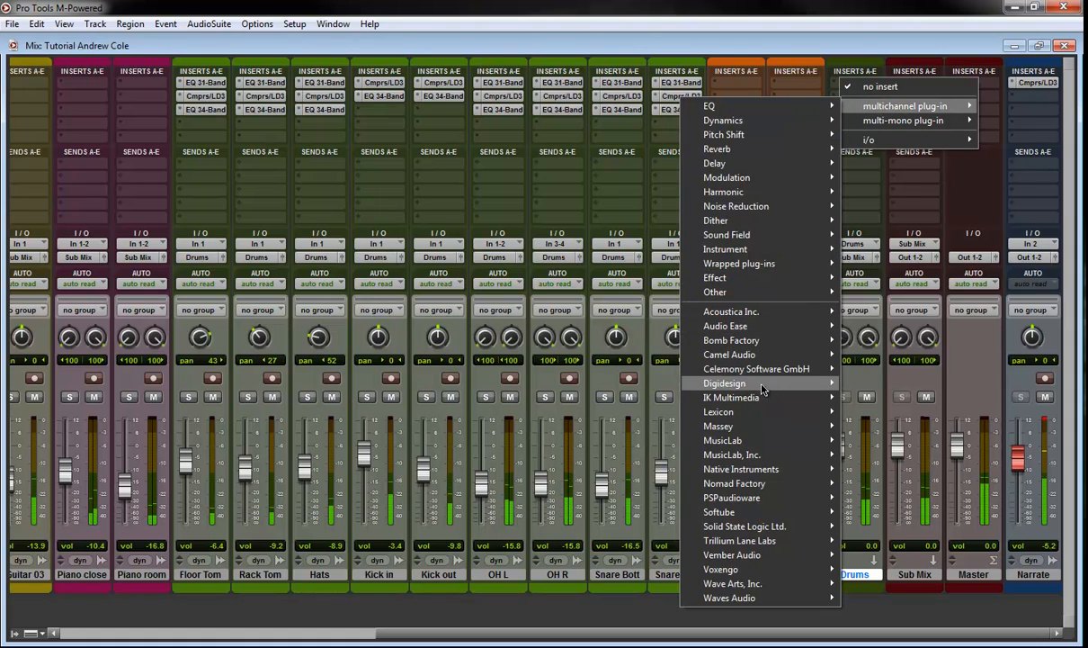
{"action": "mouse_move", "coordinate": [761, 385]}
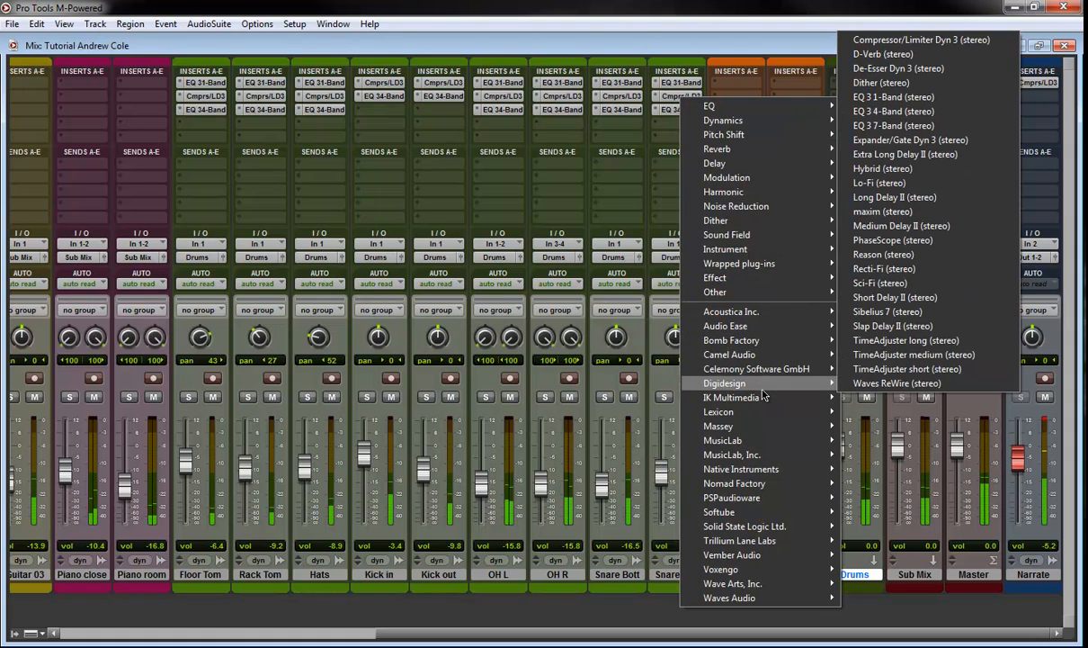
{"action": "left_click", "coordinate": [940, 40]}
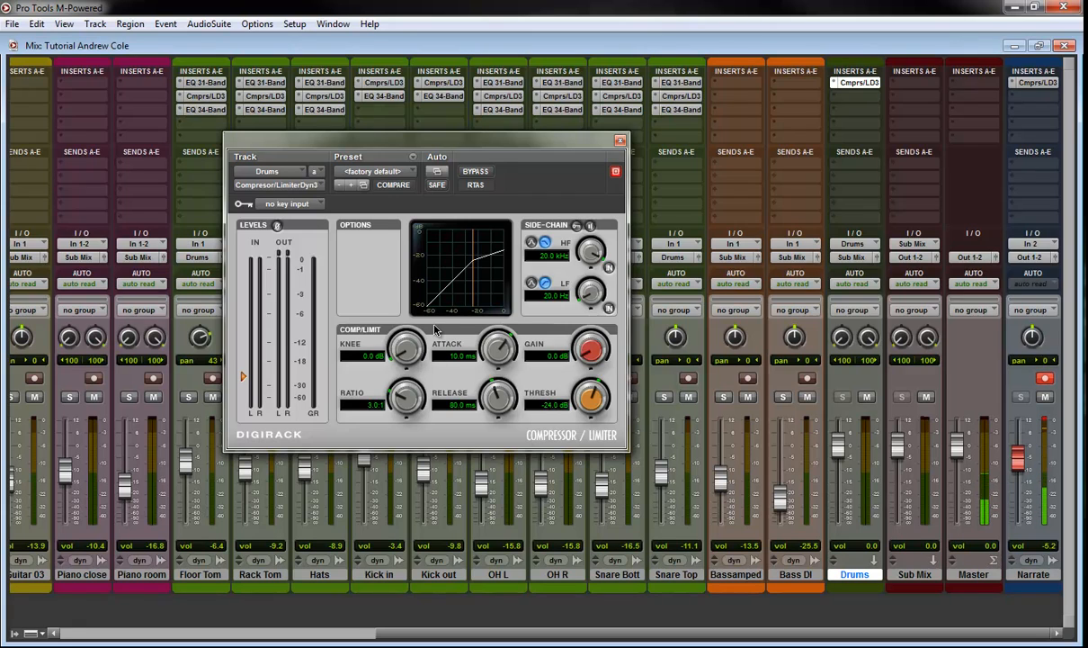
- Set the Drums compressor's knee to 4.0 dB, attack to 20.6 ms, release to 150.8 ms and threshold to -28.8 dB
{"action": "left_click_drag", "start_coordinate": [408, 342], "coordinate": [413, 347]}
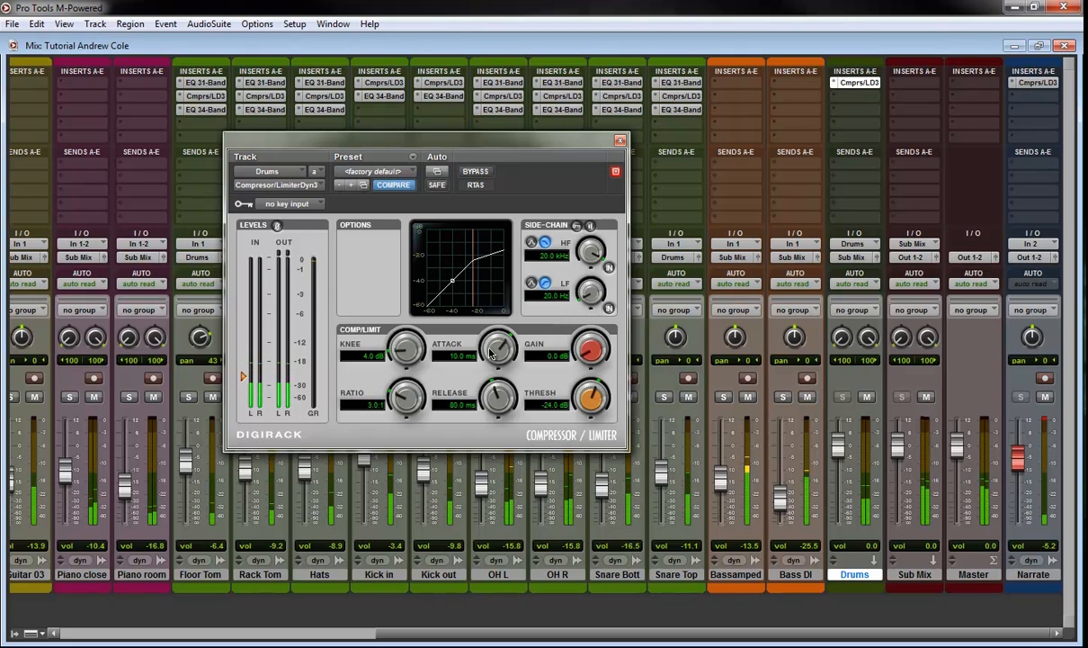
{"action": "left_click_drag", "start_coordinate": [491, 355], "coordinate": [492, 339]}
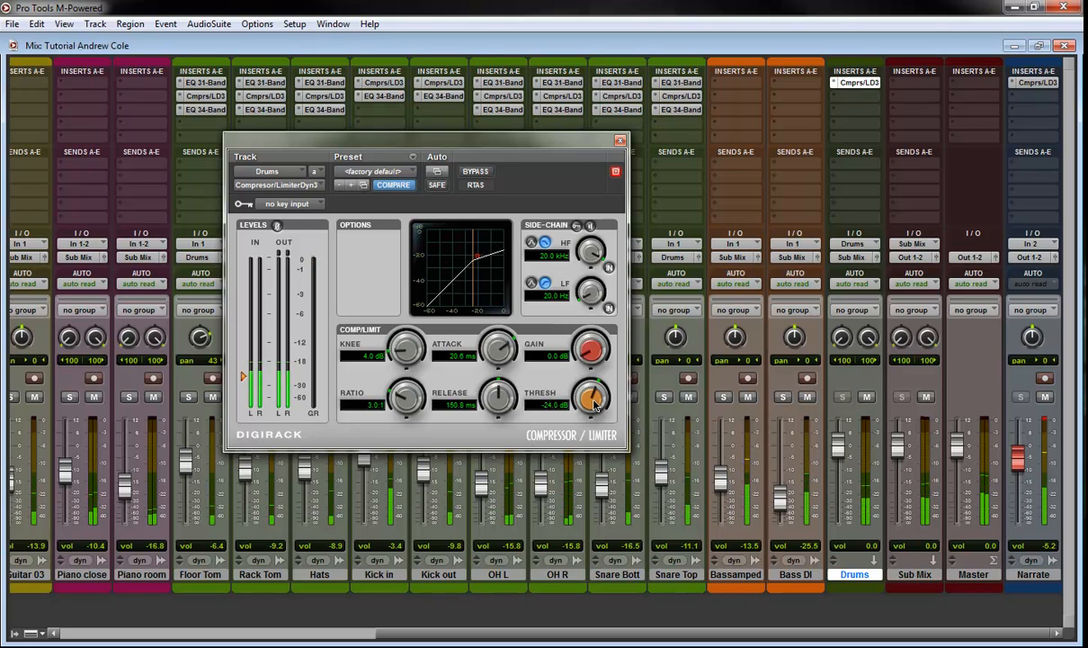
{"action": "left_click_drag", "start_coordinate": [594, 404], "coordinate": [592, 414]}
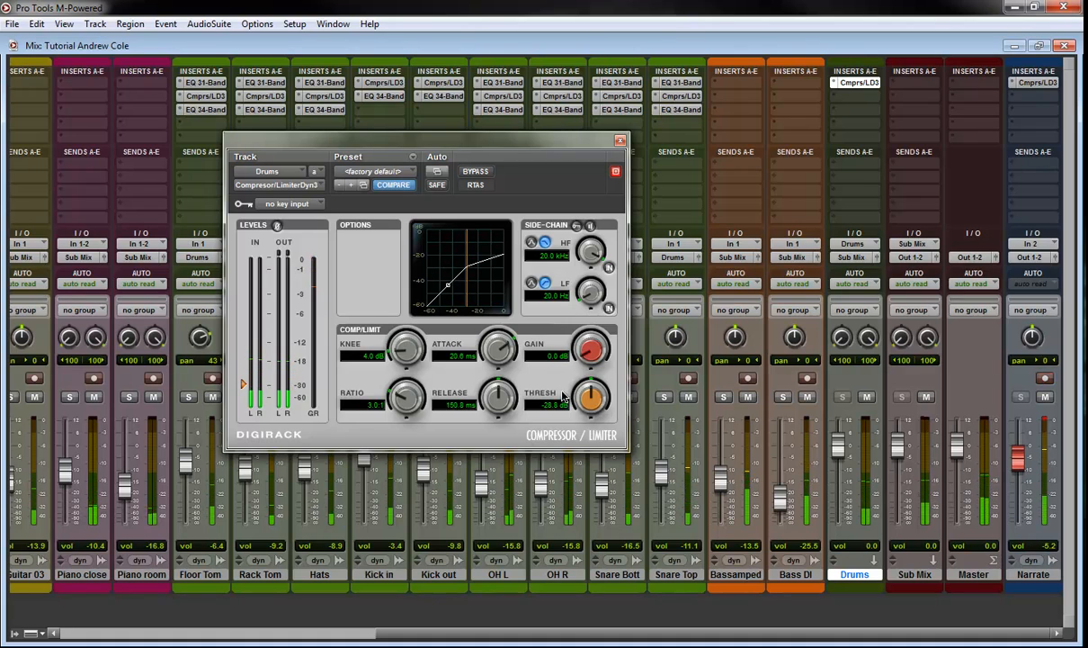
{"action": "left_click", "coordinate": [620, 140]}
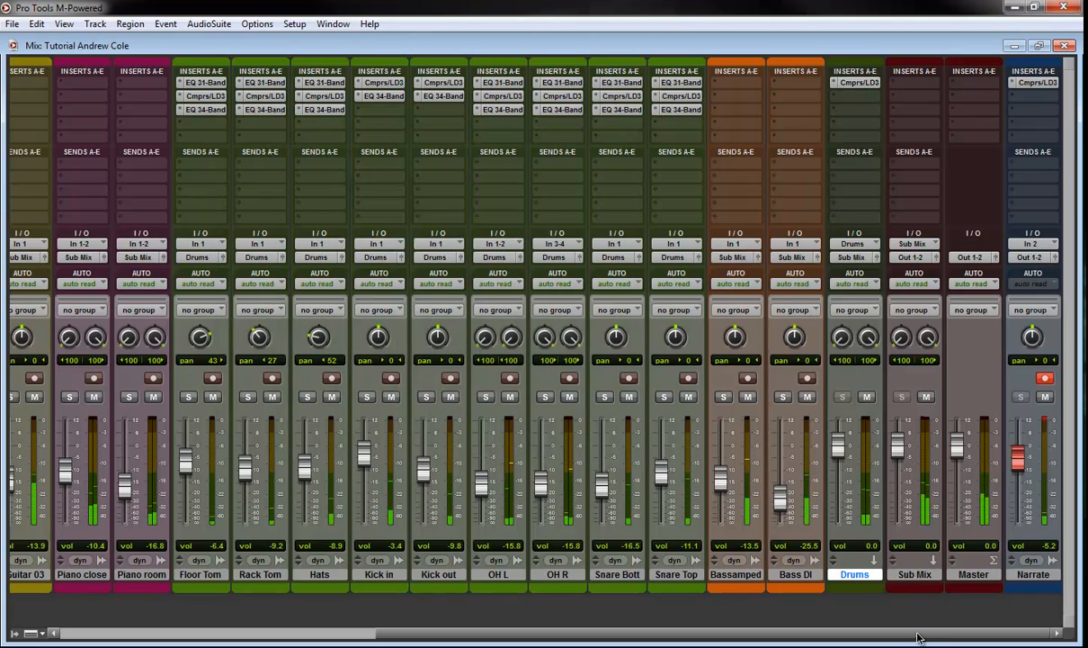
- Set the Drums compressor's threshold to -27.9 dB and its gain to 1.0 dB, and switch to the Edit window
{"action": "left_click", "coordinate": [859, 82]}
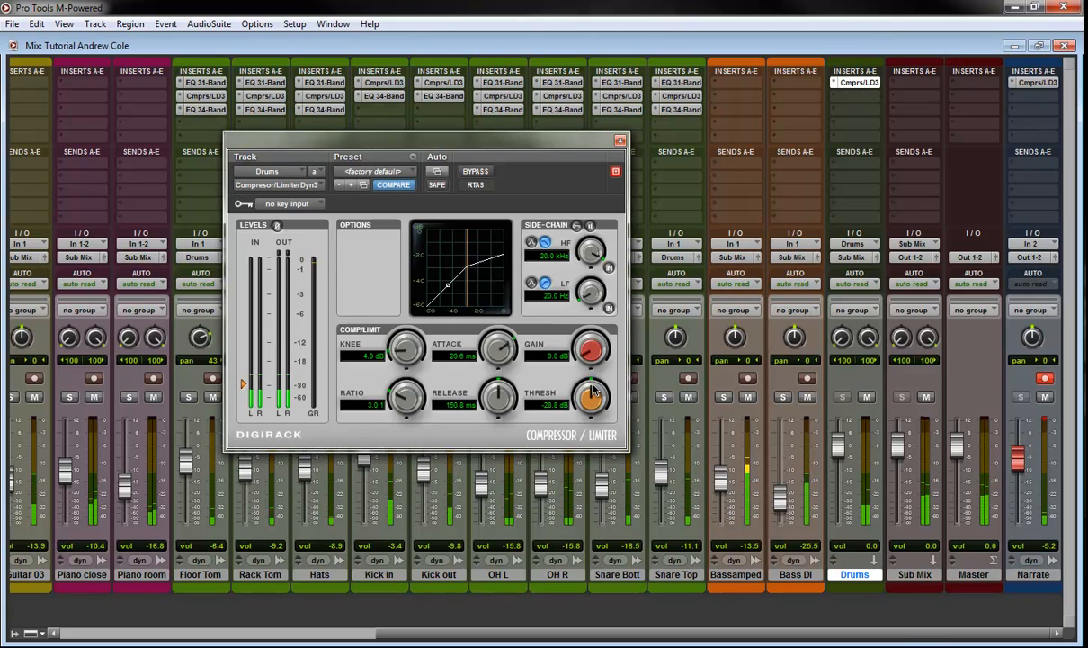
{"action": "left_click_drag", "start_coordinate": [592, 389], "coordinate": [591, 362]}
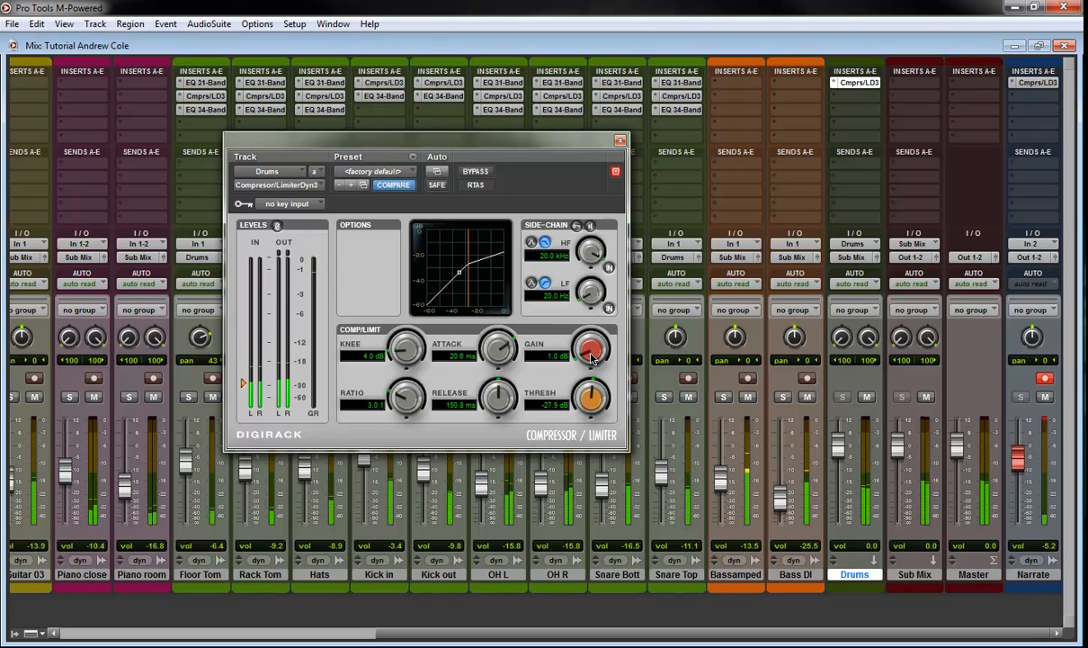
{"action": "left_click", "coordinate": [621, 143]}
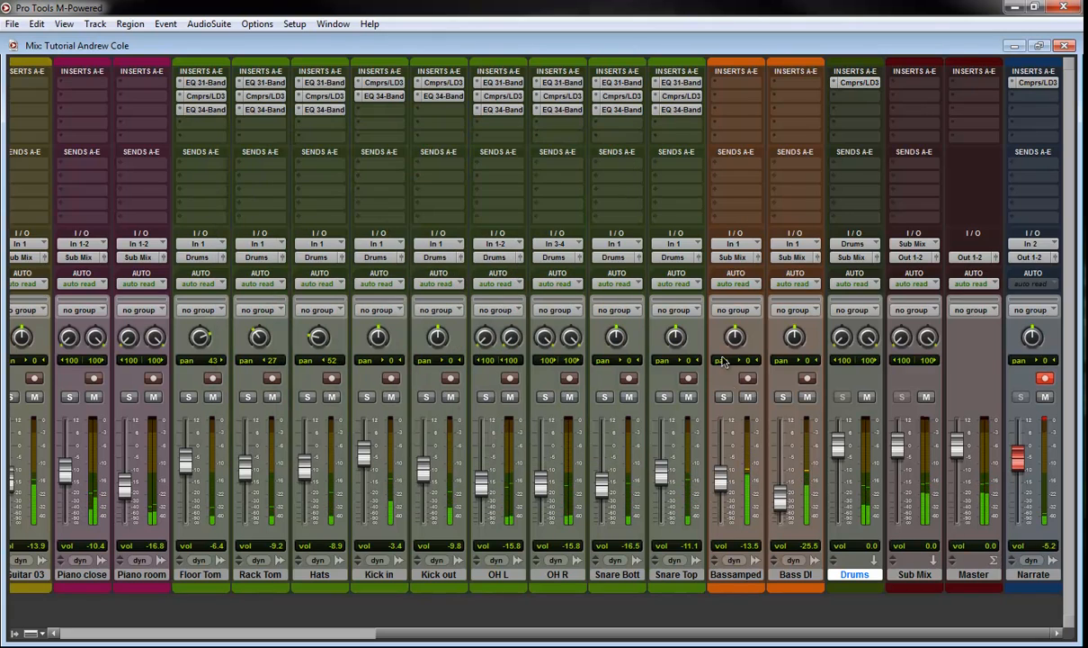
{"action": "key", "text": "ctrl+equal"}
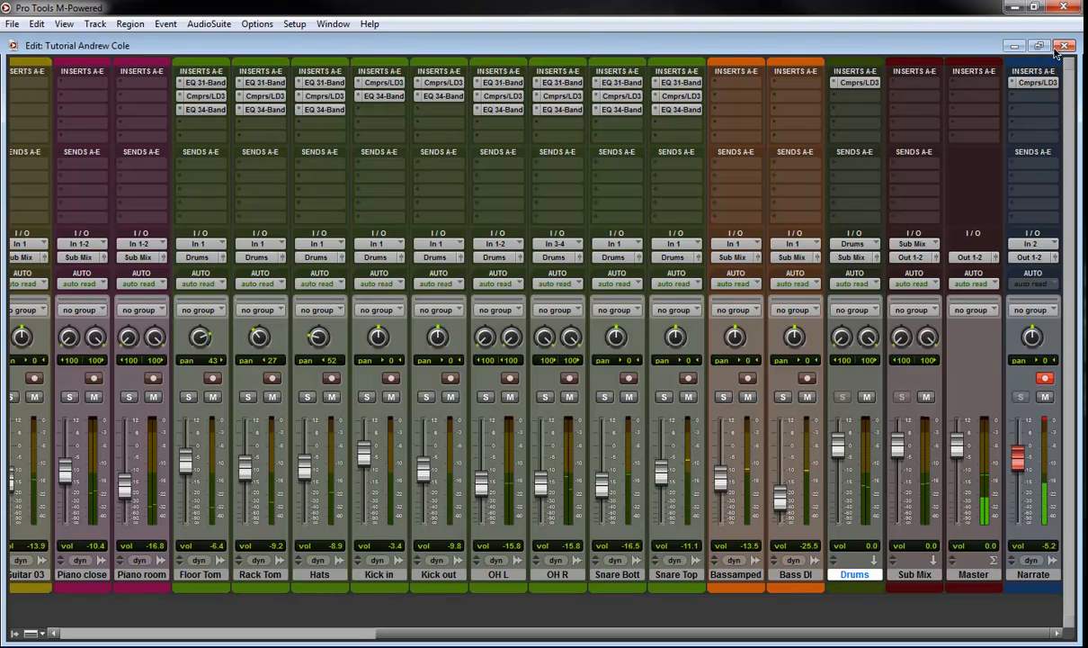